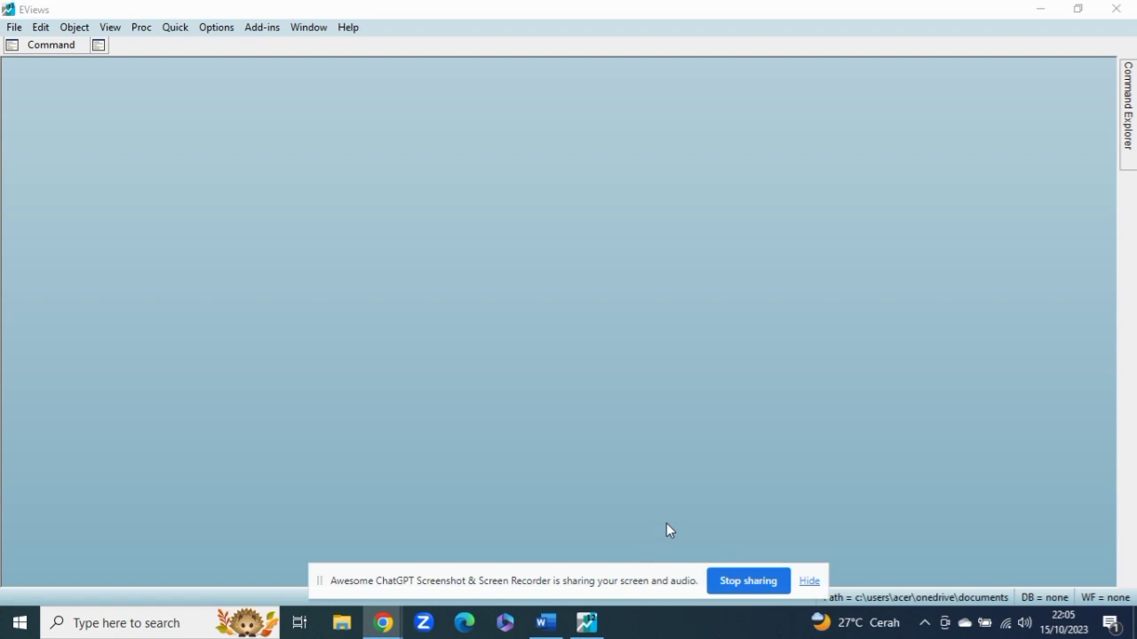
click(808, 583)
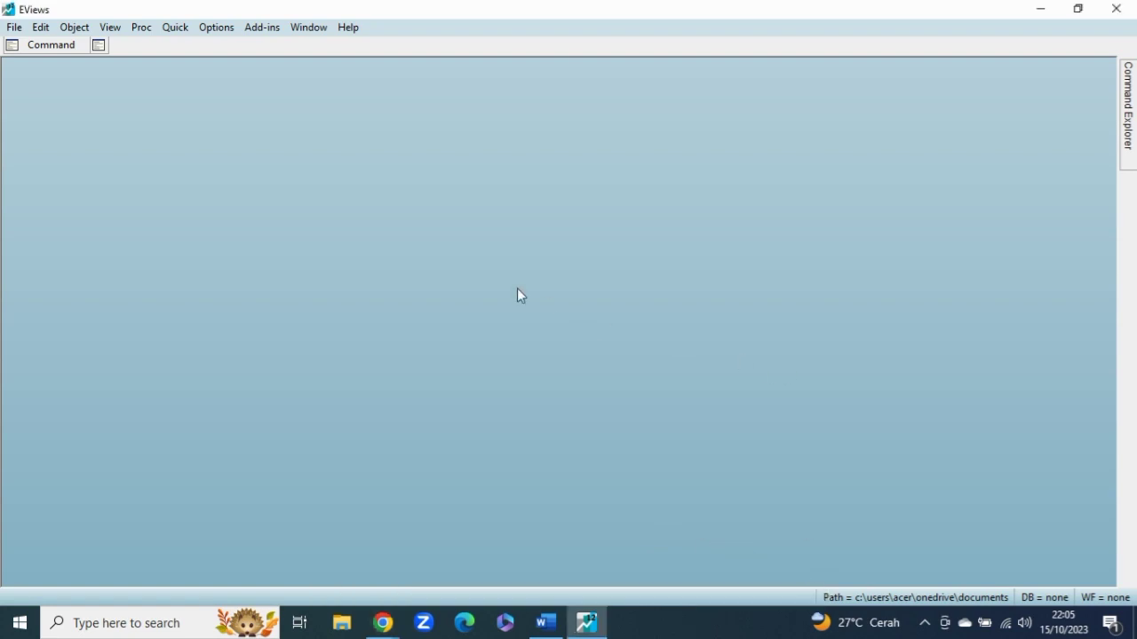
click(11, 41)
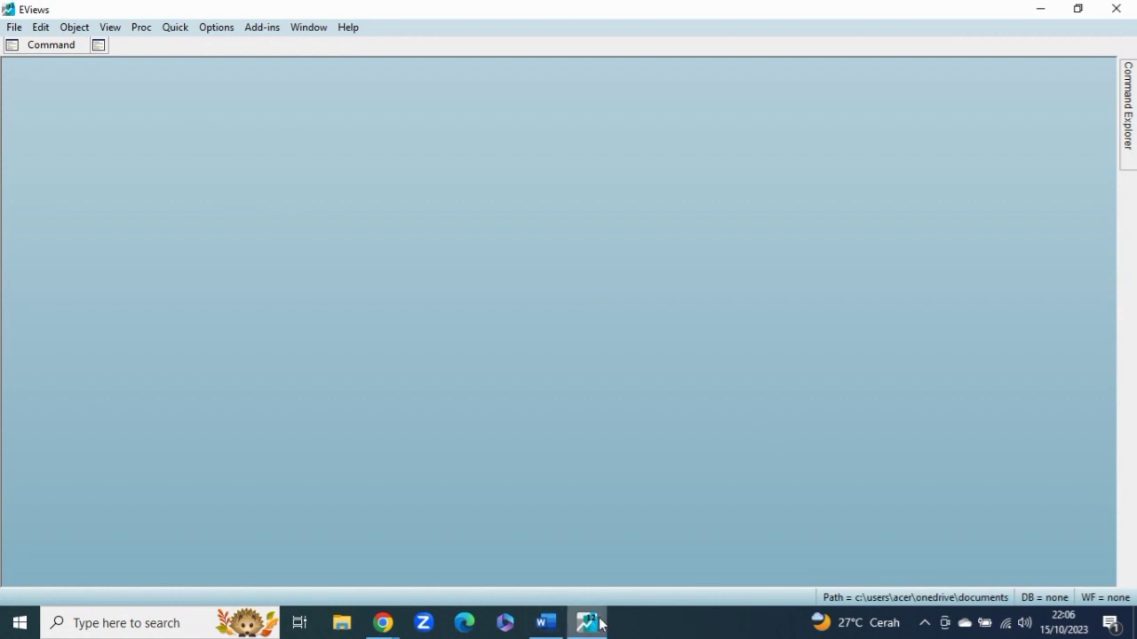
mouse_move(609, 619)
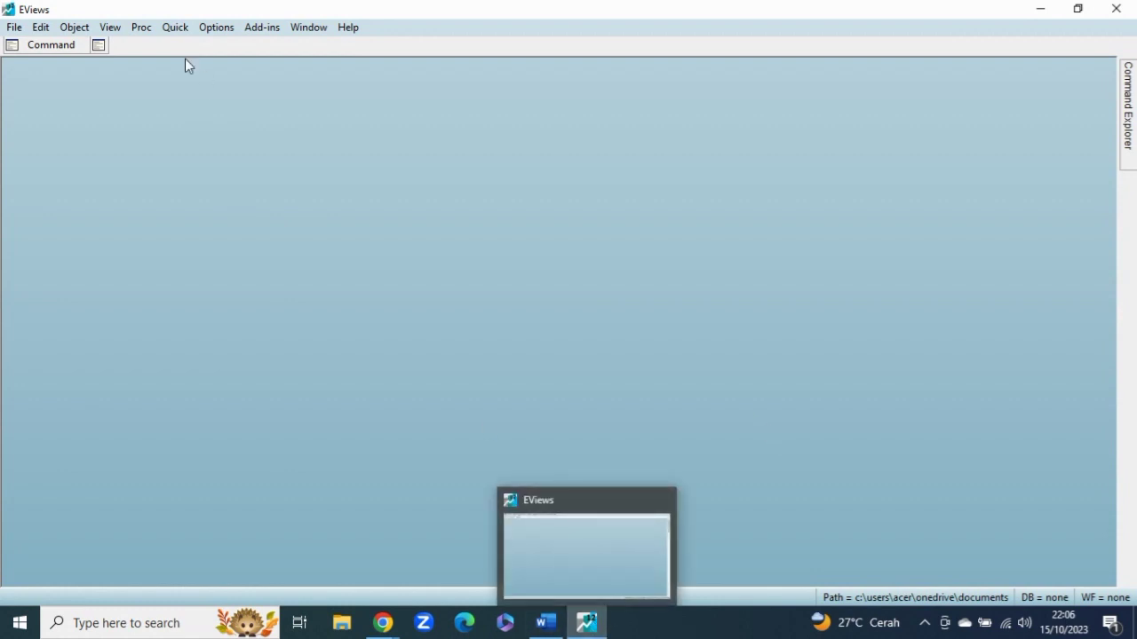
- Open the Excel file data 16.16.xlsx from Documents as a foreign data workfile
click(14, 29)
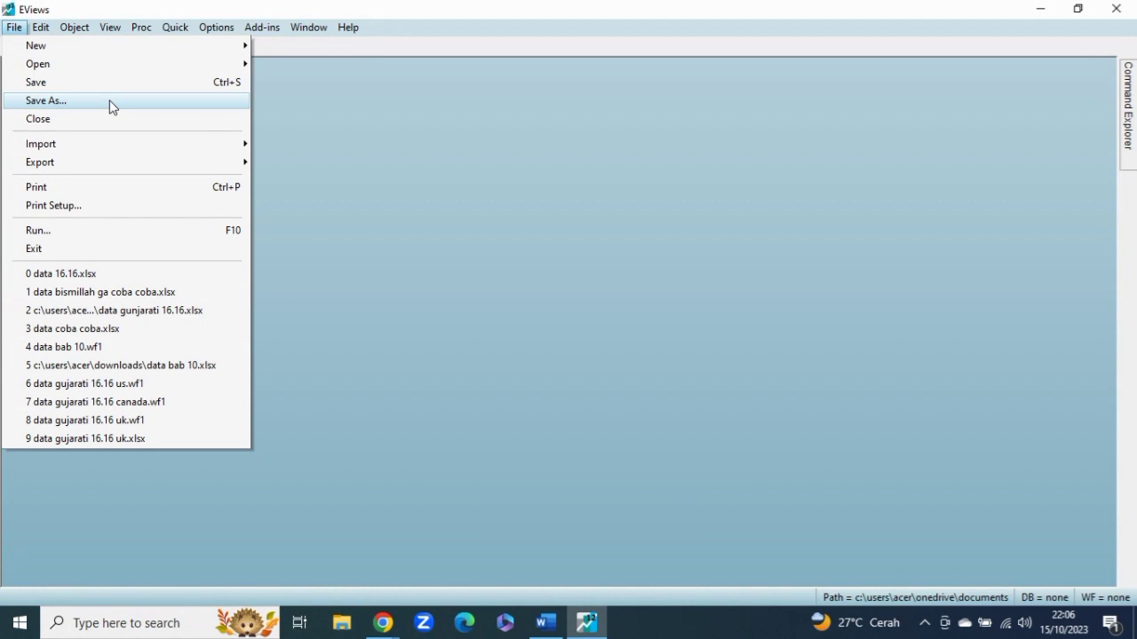
mouse_move(111, 71)
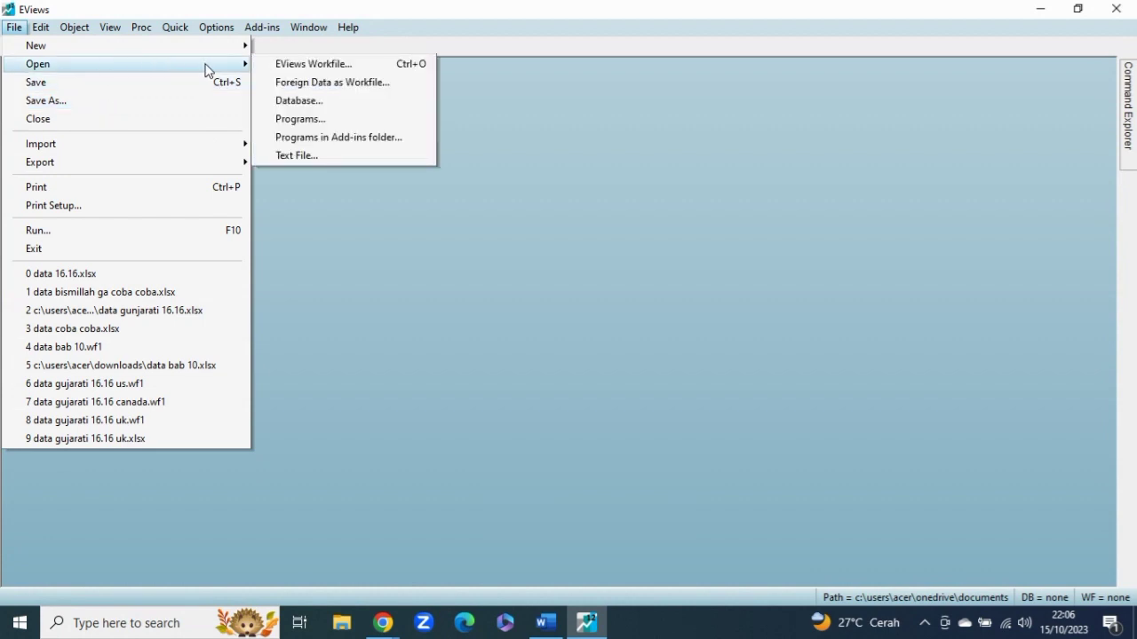
click(311, 83)
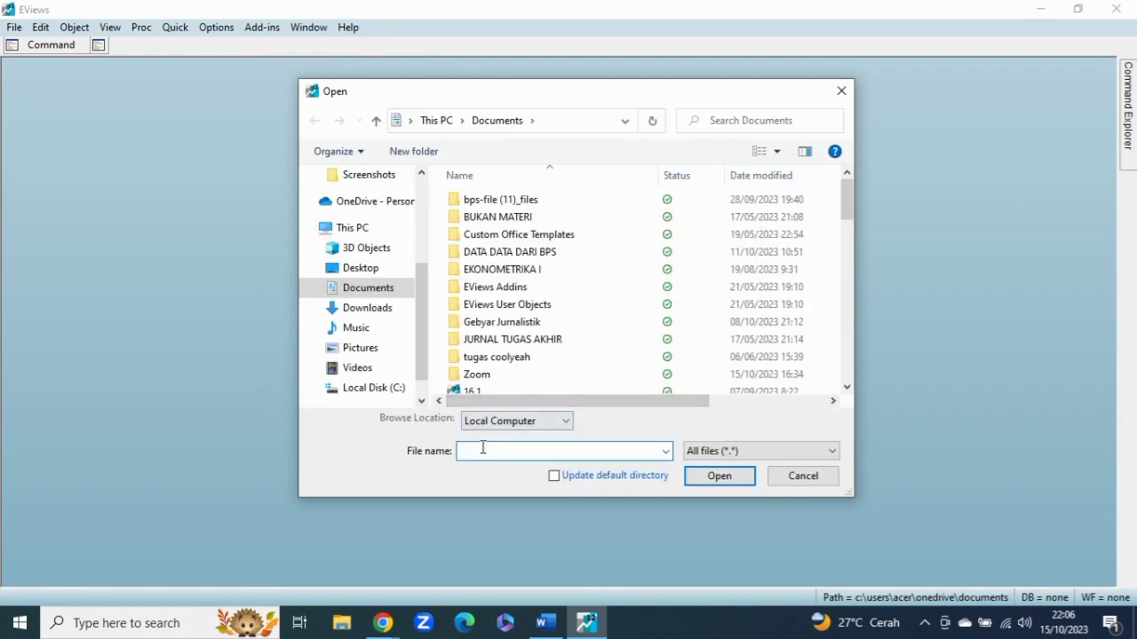
text(data)
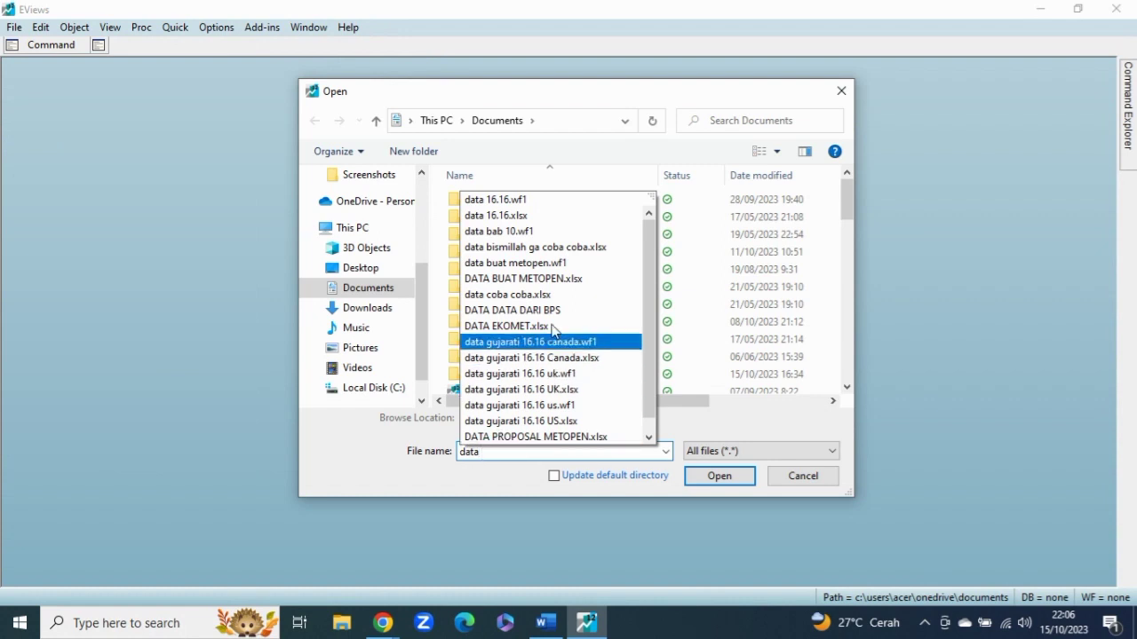
click(565, 217)
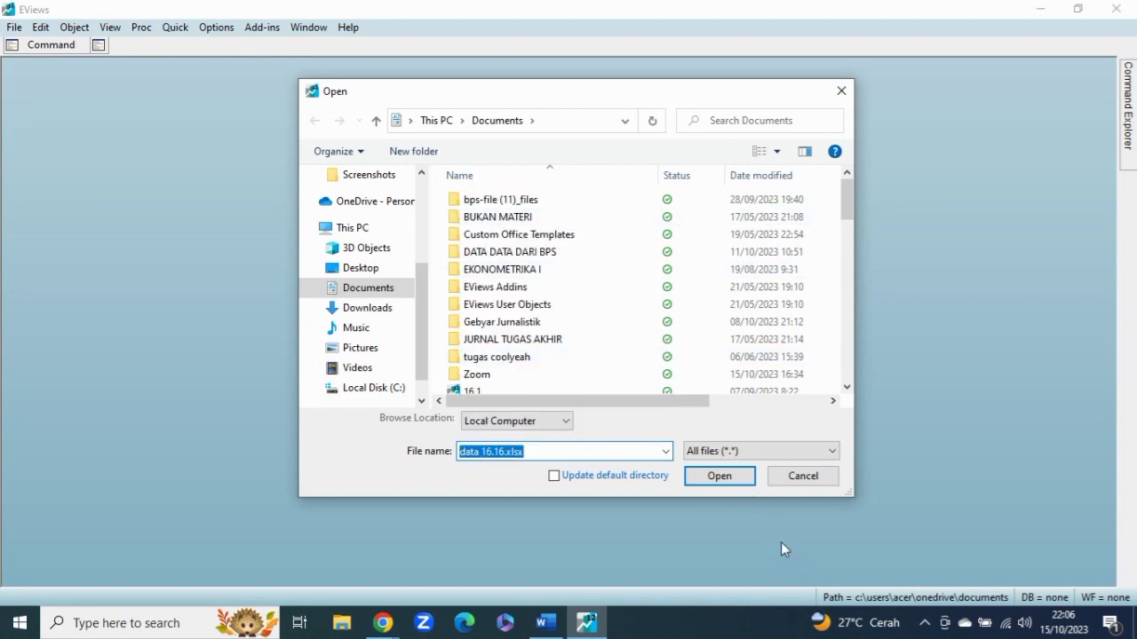
click(744, 484)
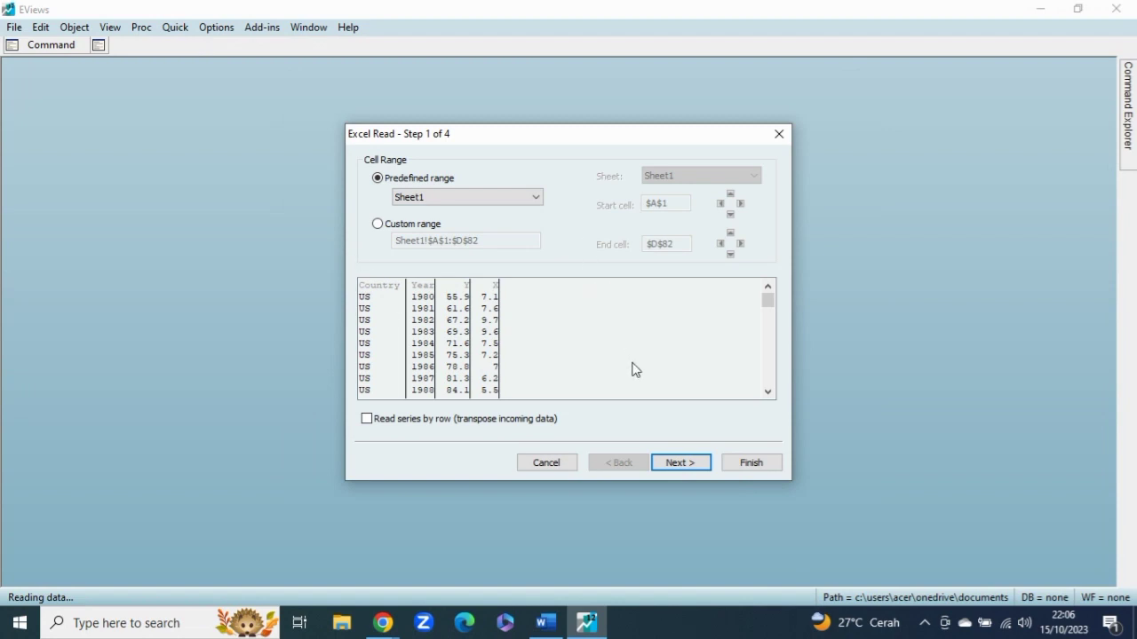
- Import Sheet1 as a new dated panel workfile identified by country and year, without linking the objects to the external source
click(676, 465)
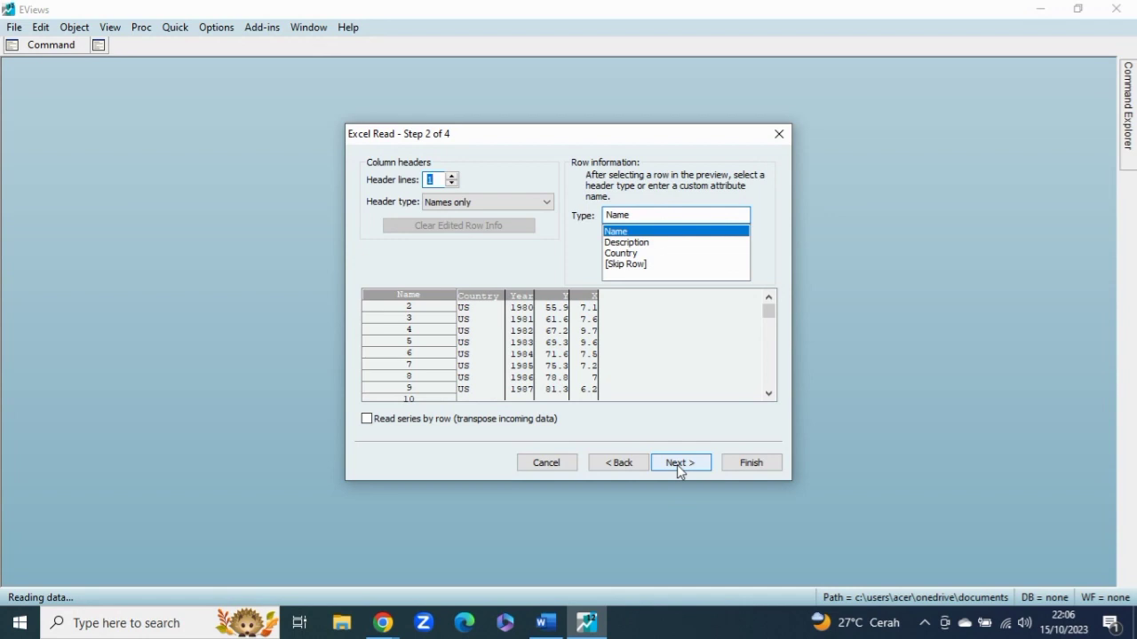
click(678, 465)
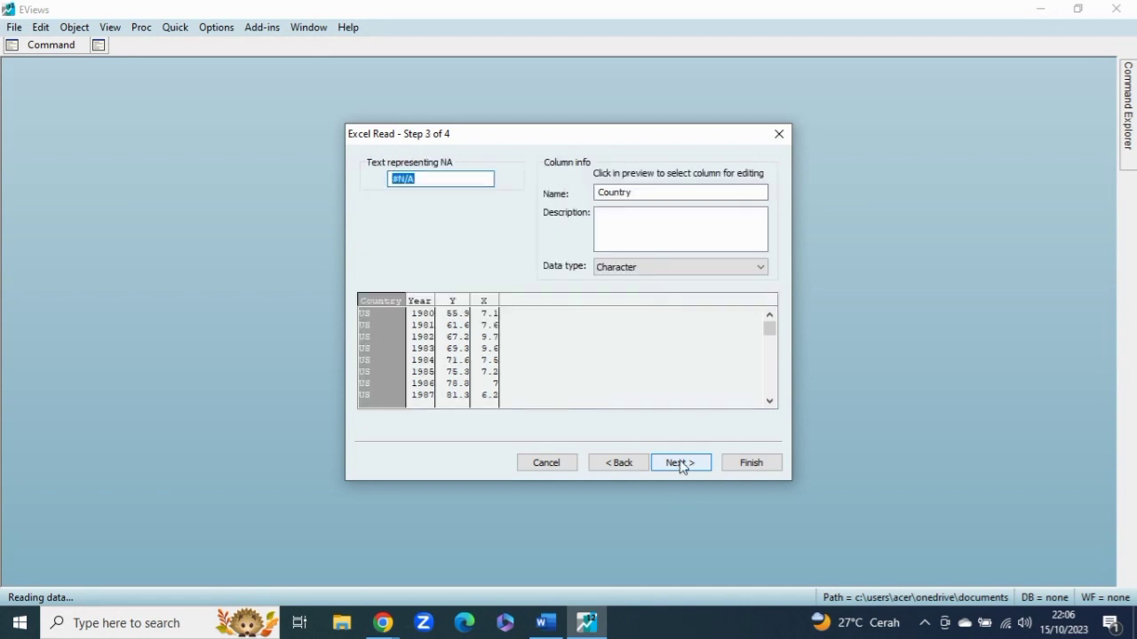
click(680, 464)
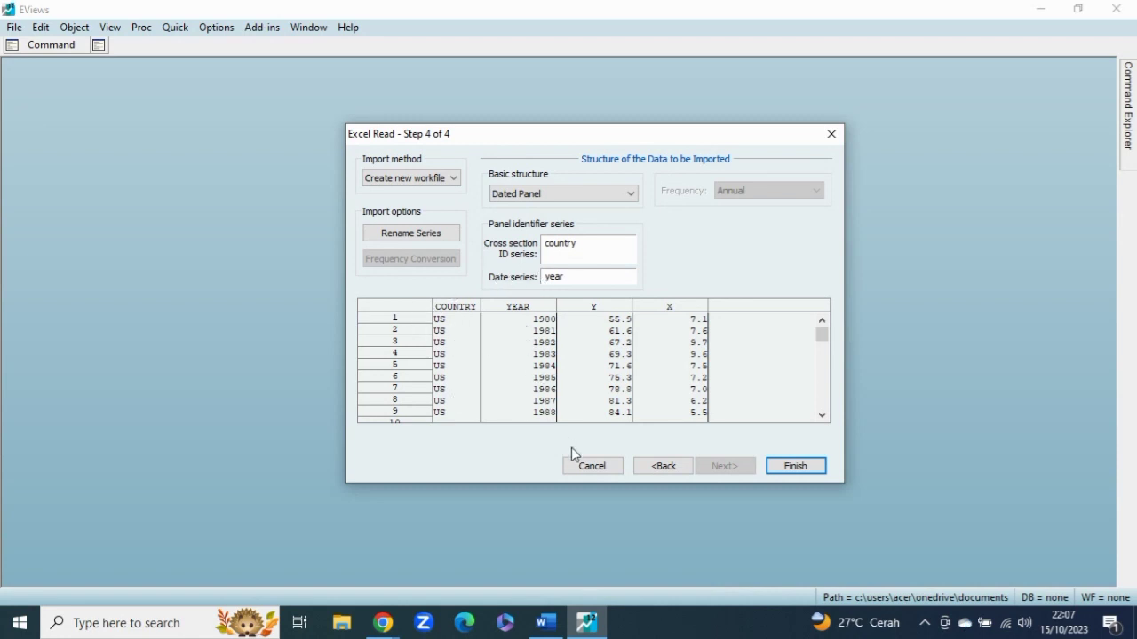
click(772, 466)
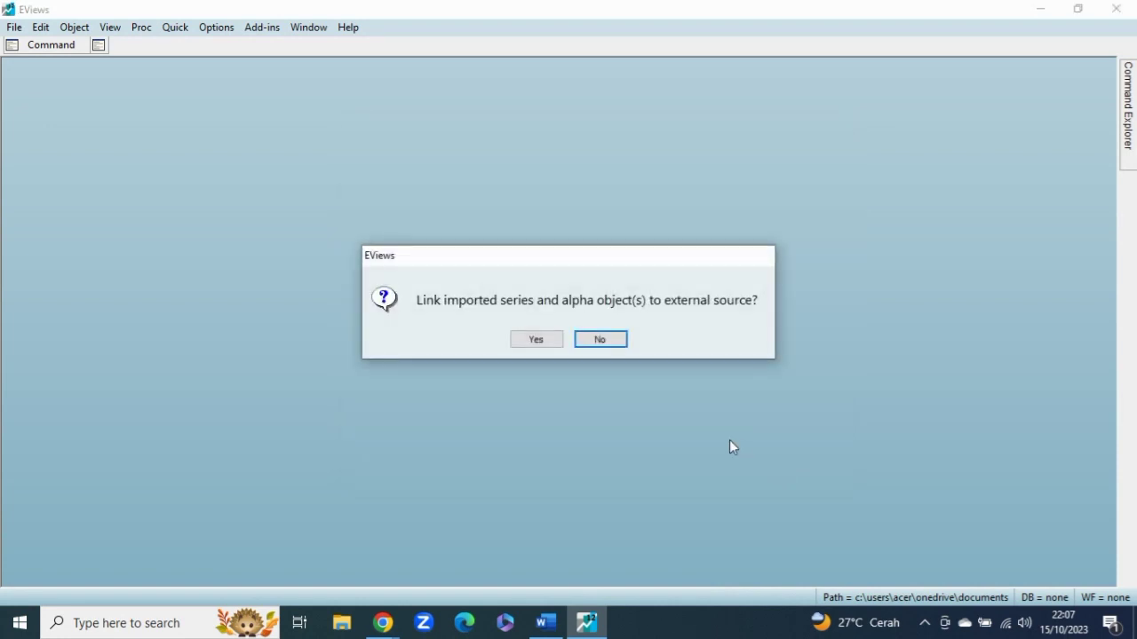
click(595, 341)
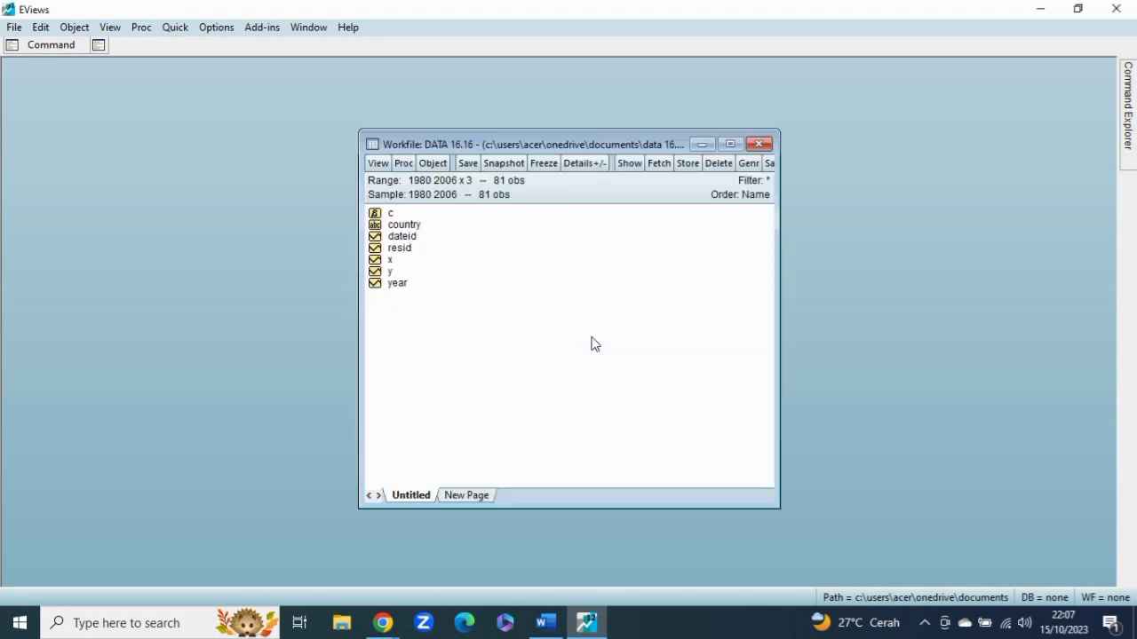
- Open the series y and x together as an equation and set its specification to y c x
drag(578, 142, 299, 82)
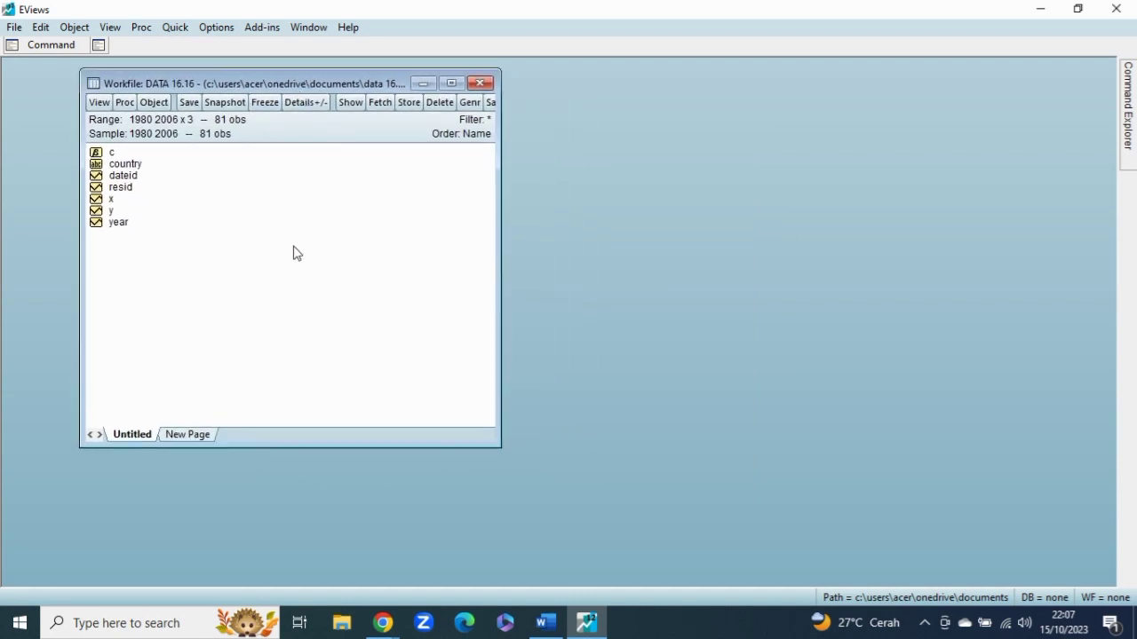
click(122, 215)
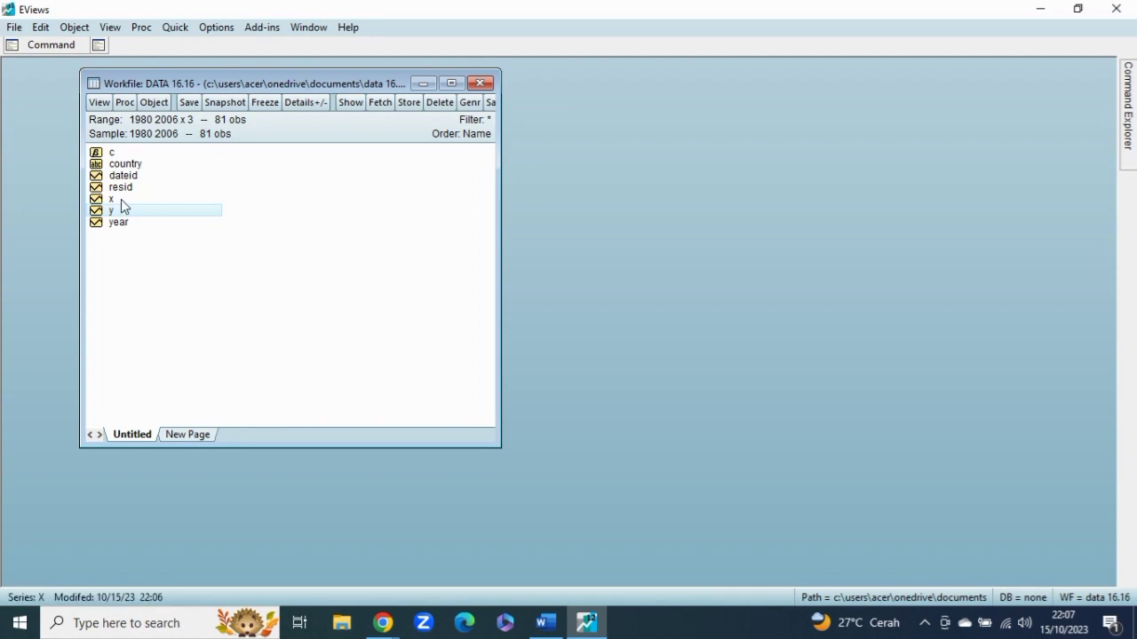
ctrl+click(122, 201)
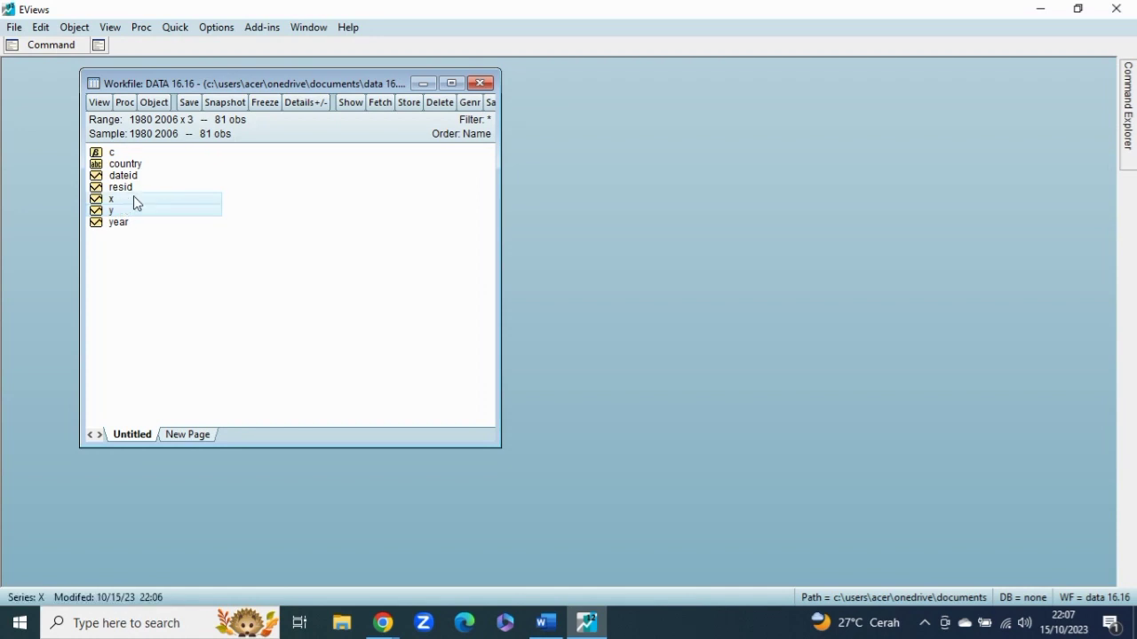
right_click(134, 199)
mouse_move(228, 207)
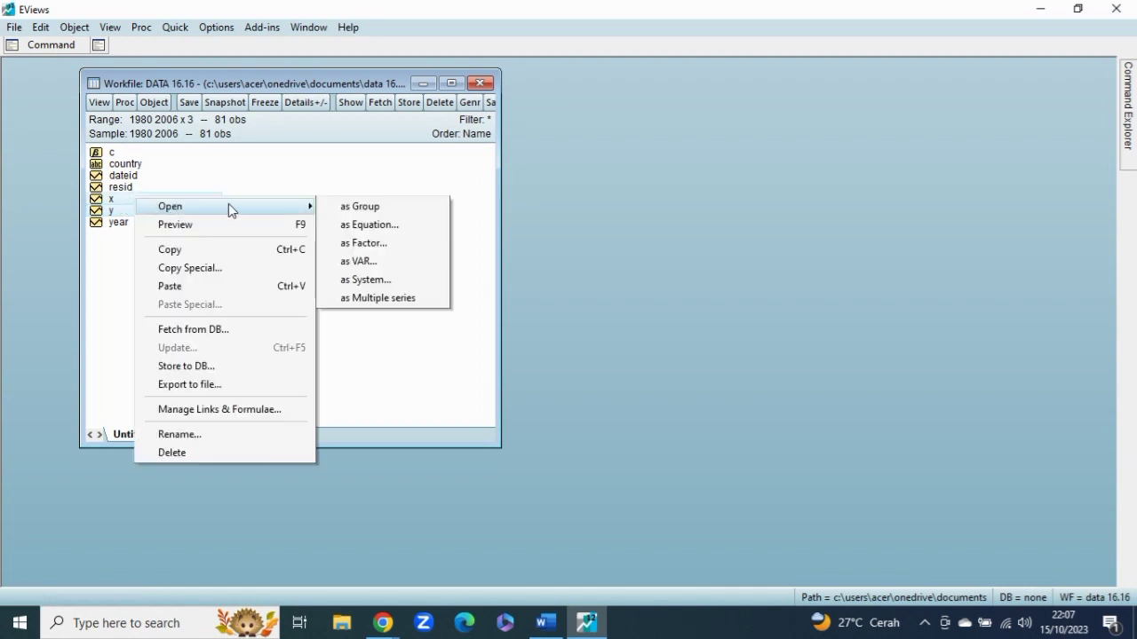
click(334, 226)
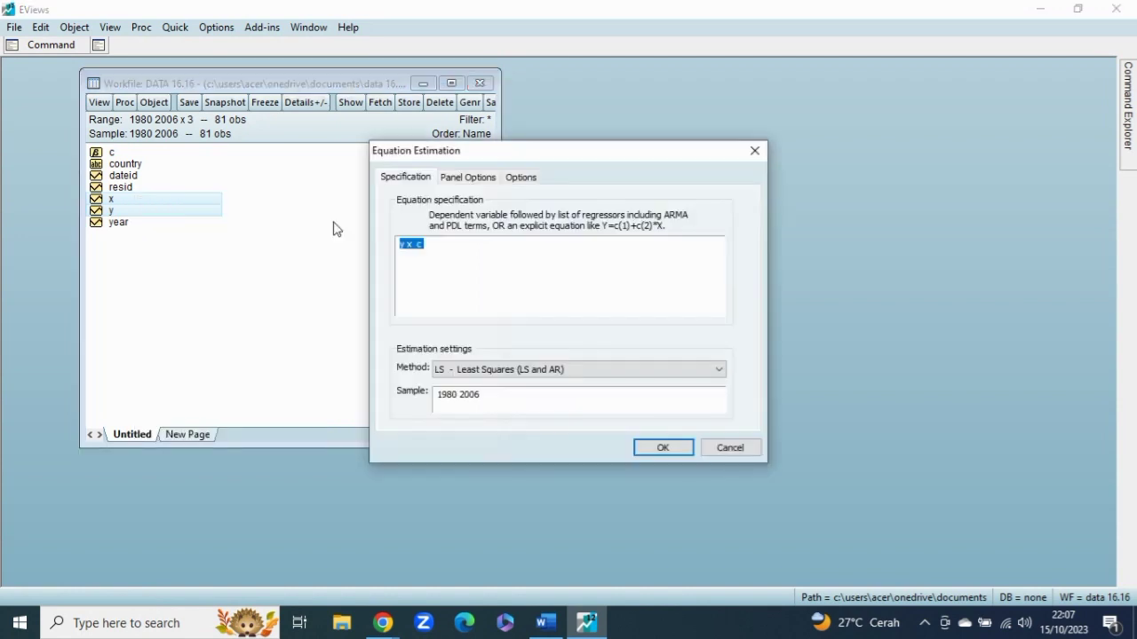
click(441, 245)
key(BackSpace)
key(BackSpace)
text(c)
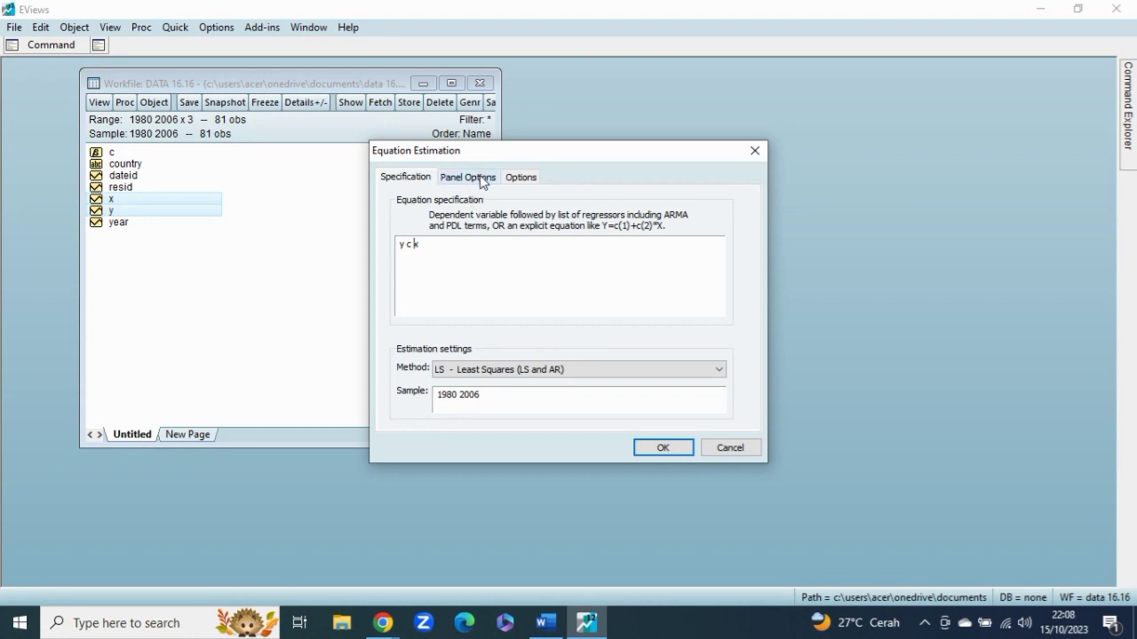
- Keep the cross-section and period effects at None and estimate the equation by least squares
click(481, 179)
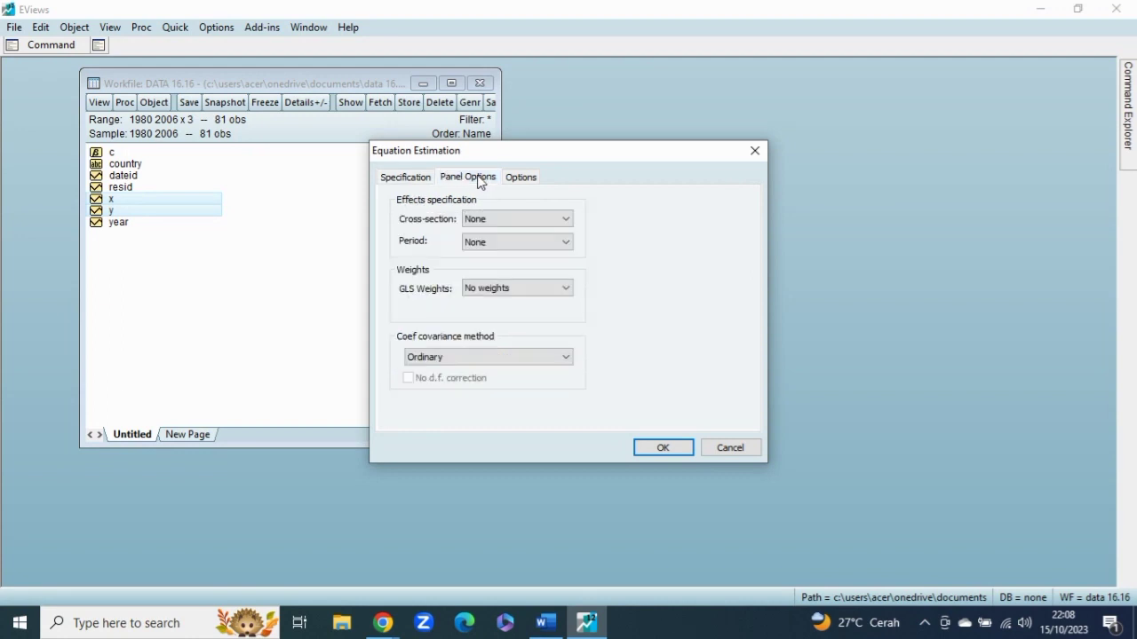
click(474, 222)
click(476, 224)
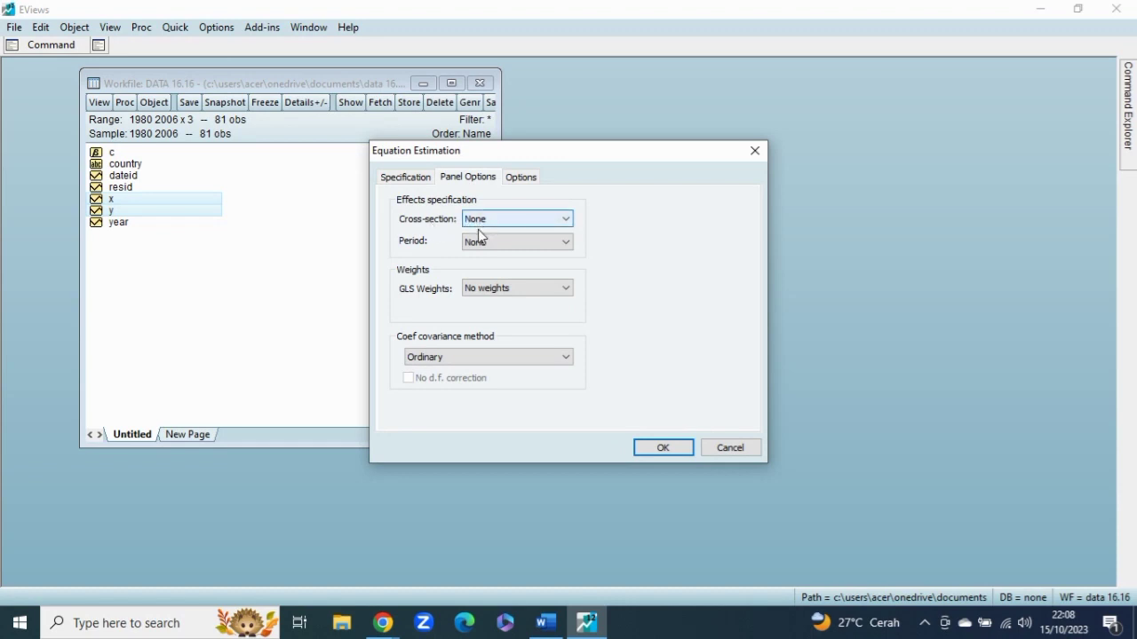
click(652, 455)
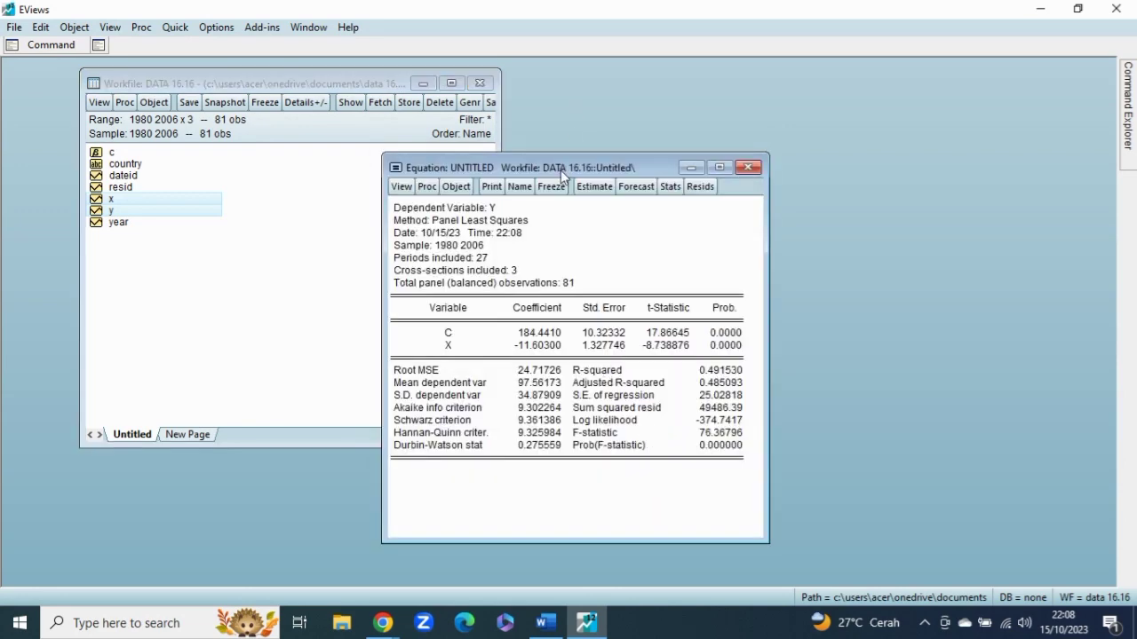
- Freeze the regression output as a table, then minimize both the table and the equation windows
drag(561, 175, 687, 88)
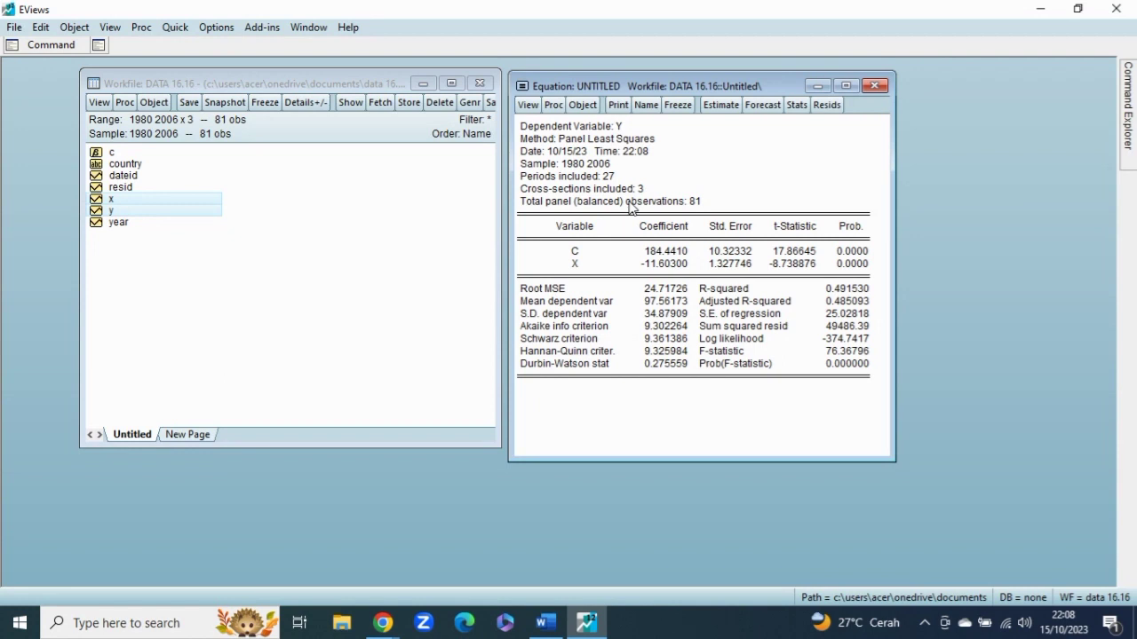
click(678, 106)
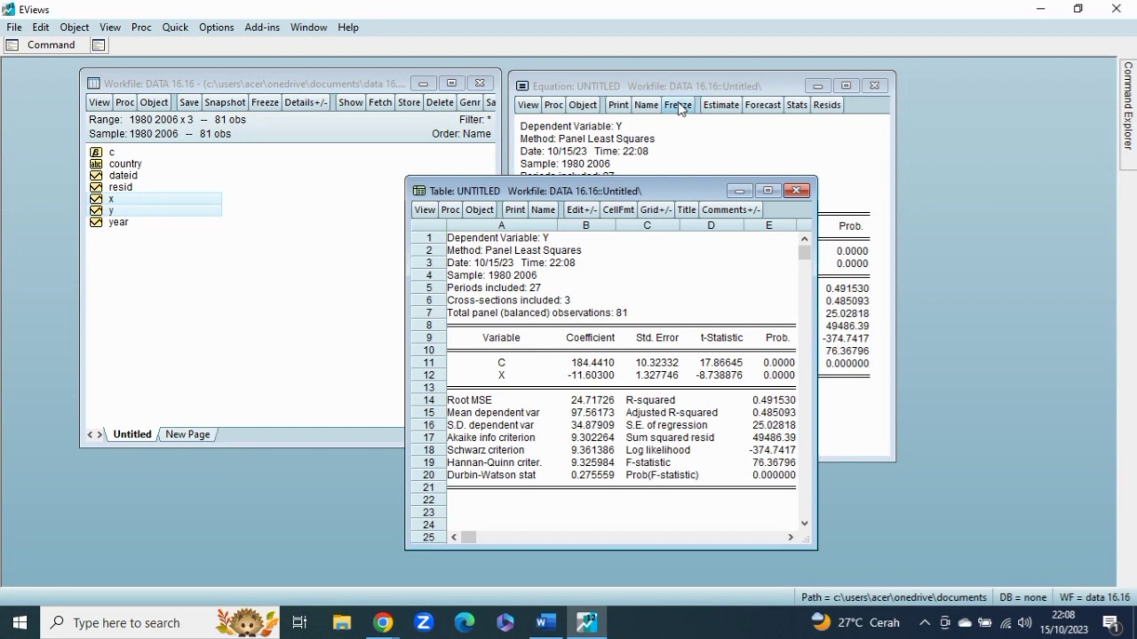
click(740, 191)
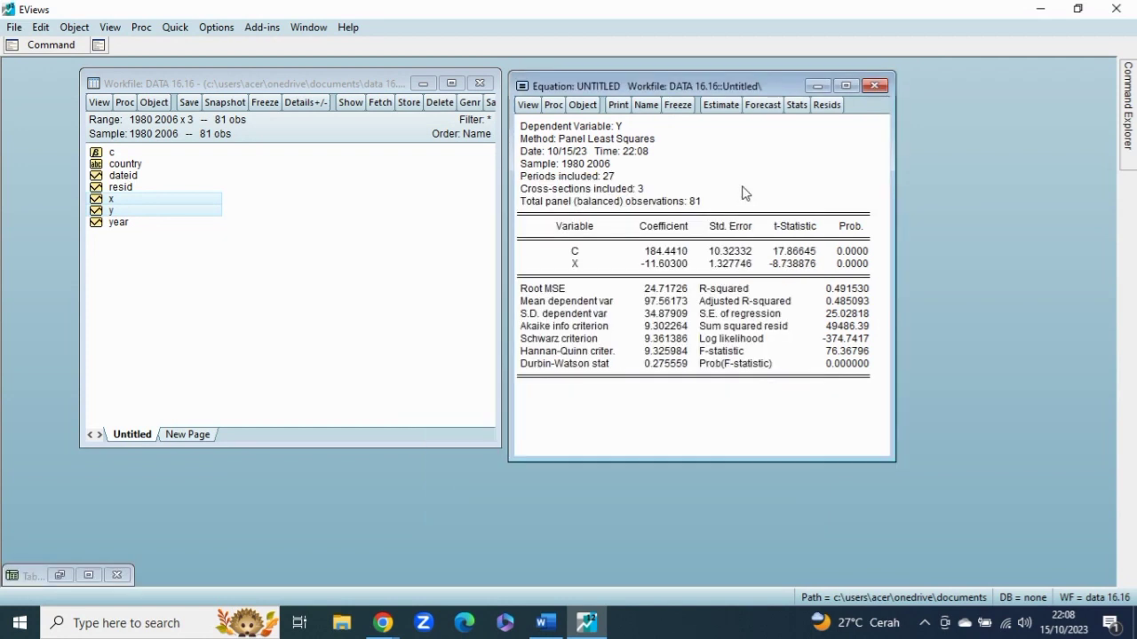
click(812, 85)
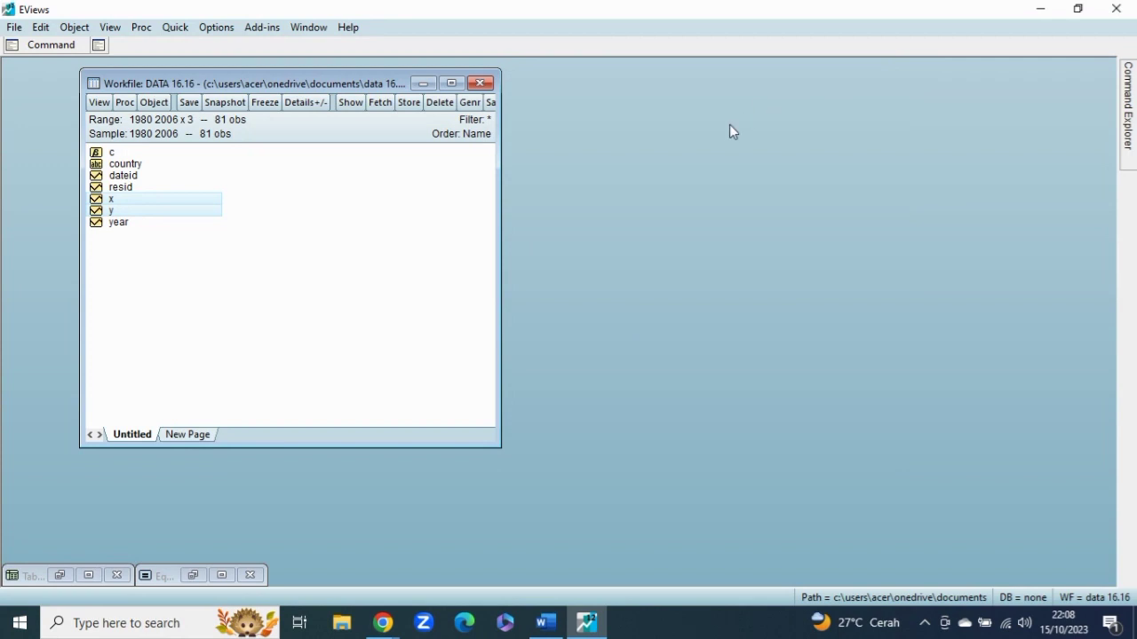
- Close the minimized frozen table and confirm its deletion
click(31, 577)
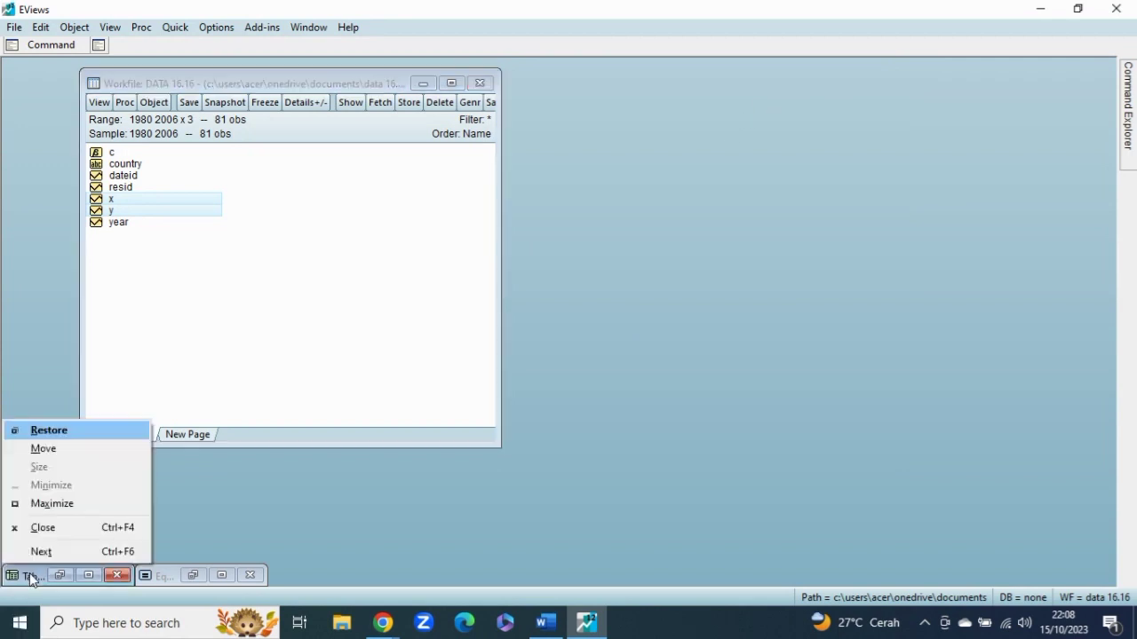
click(63, 578)
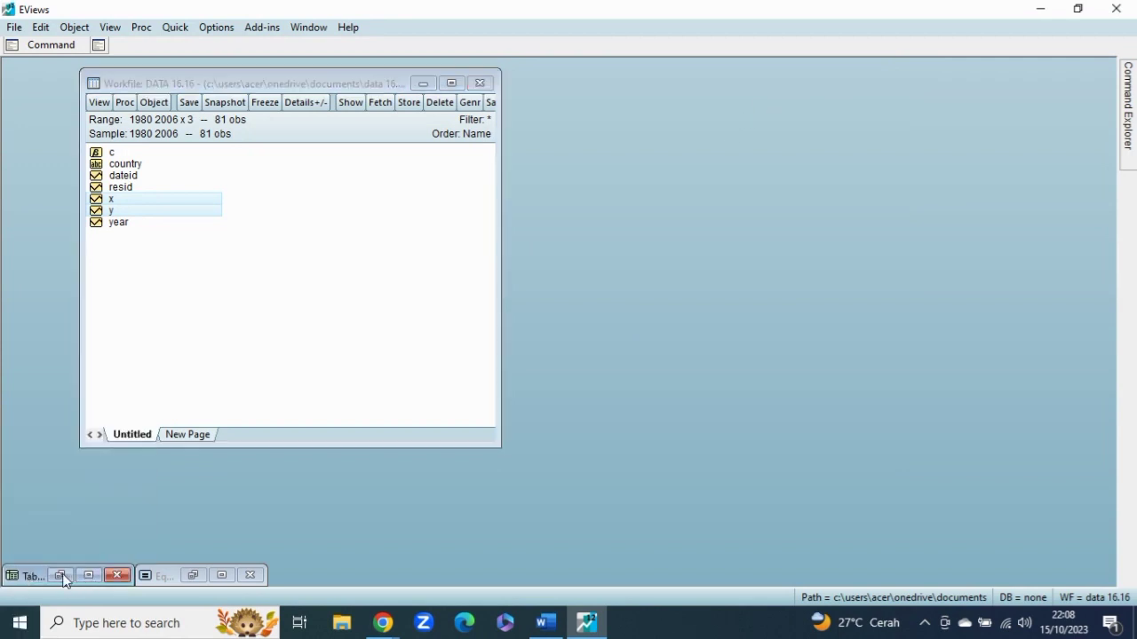
click(117, 576)
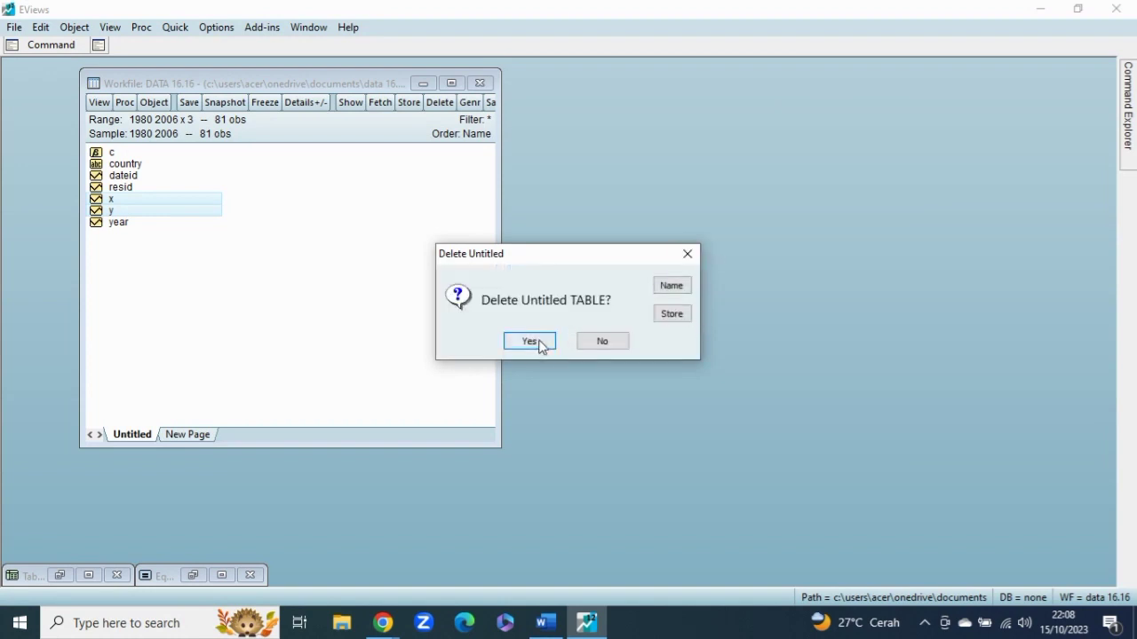
click(530, 342)
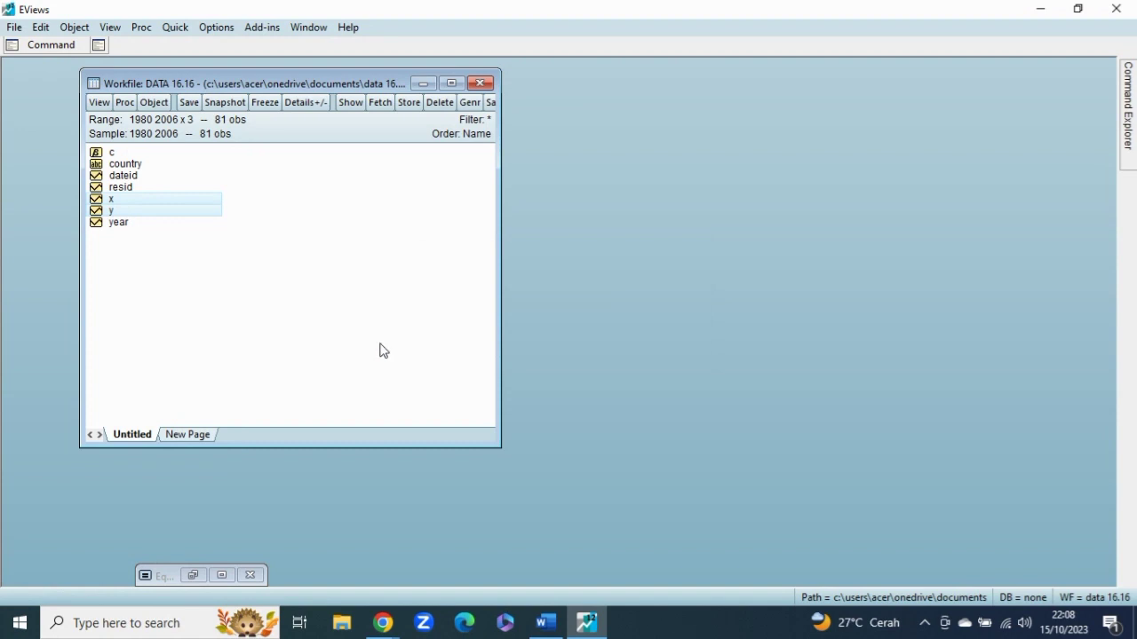
- Open the series x and y together as a new equation and set its specification to y c x
right_click(197, 211)
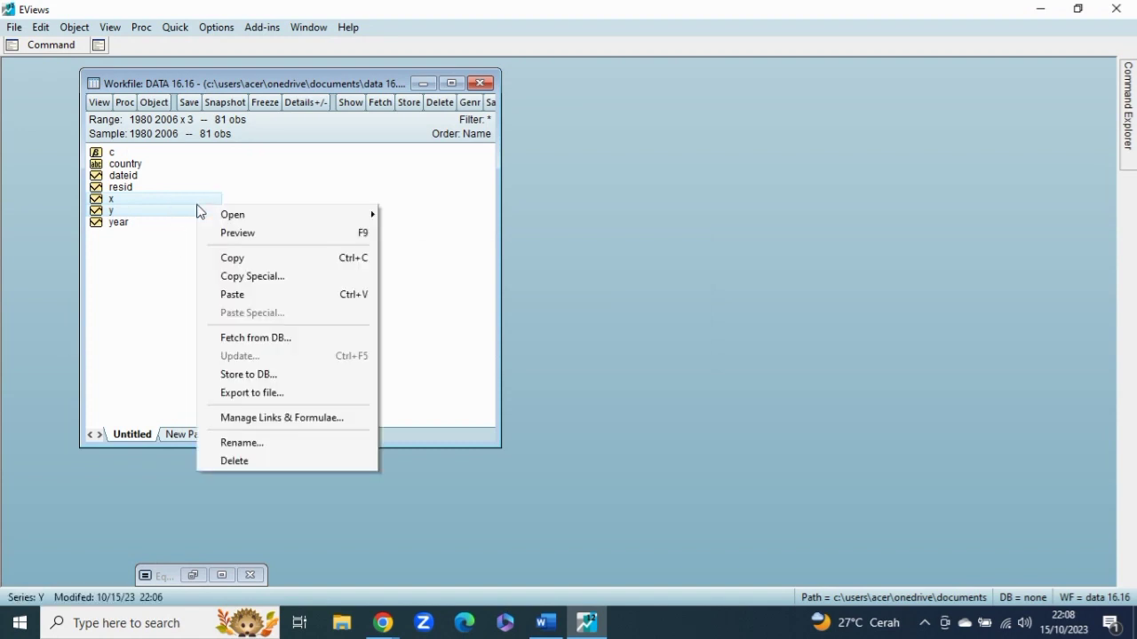
mouse_move(351, 215)
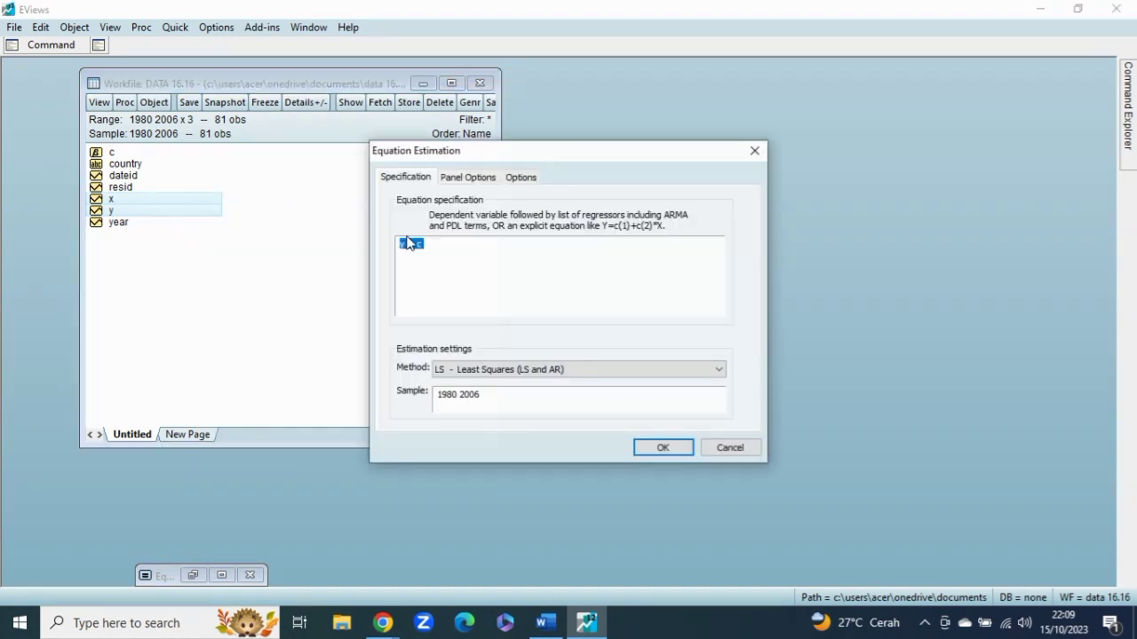
click(434, 245)
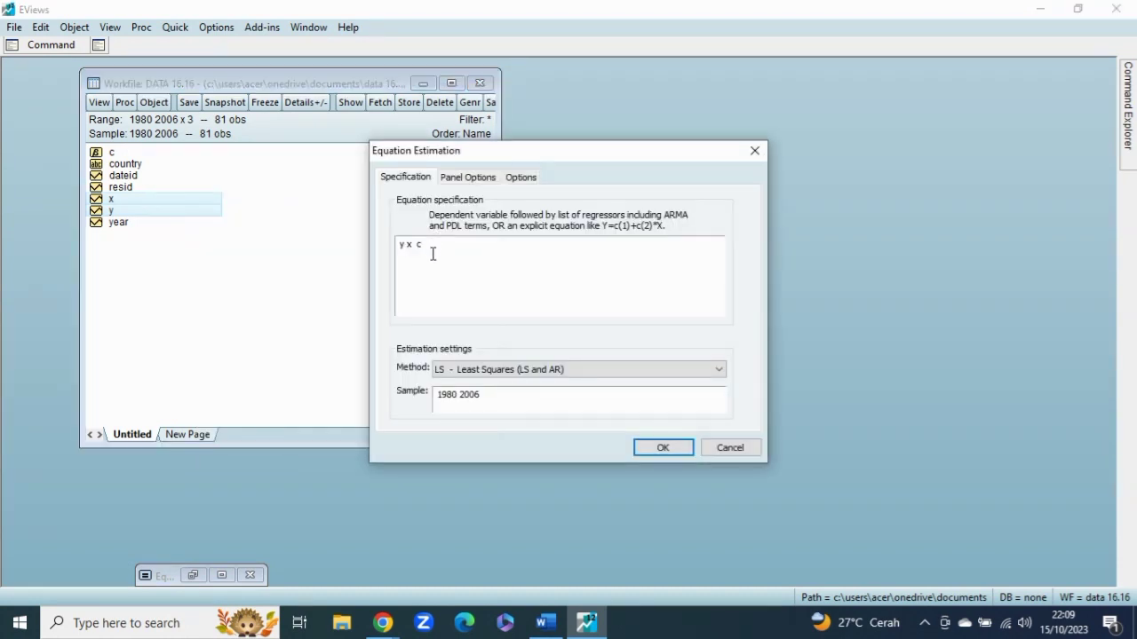
key(BackSpace)
text(c)
- Estimate the equation with Fixed cross-section effects, deleting the old untitled equation, and place the output window beside the workfile
click(487, 179)
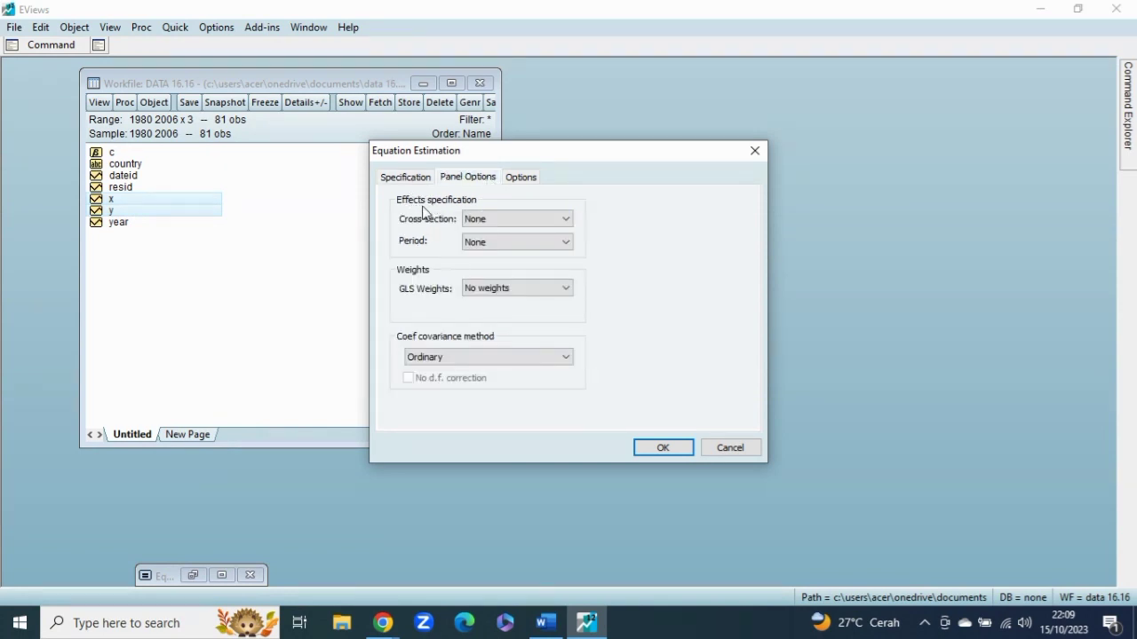
click(555, 221)
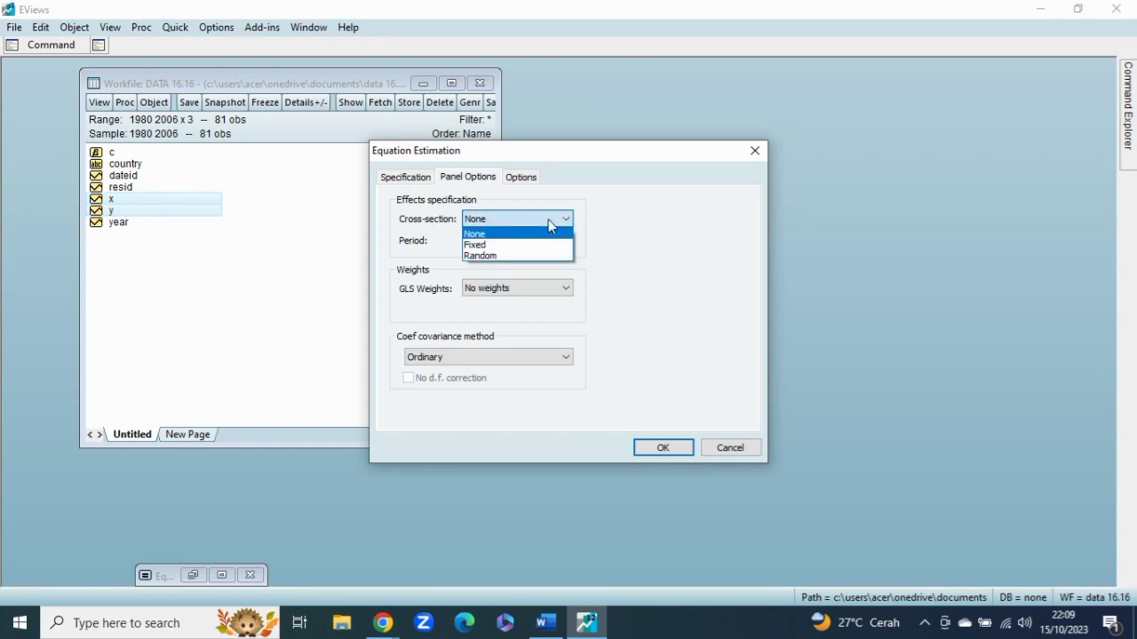
click(497, 246)
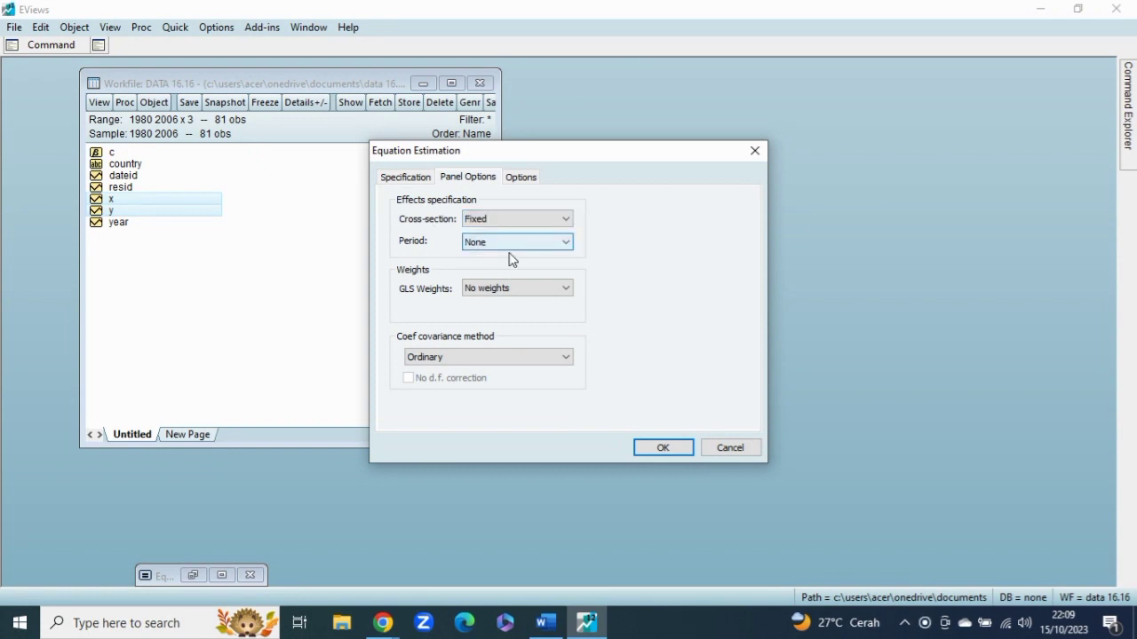
click(682, 448)
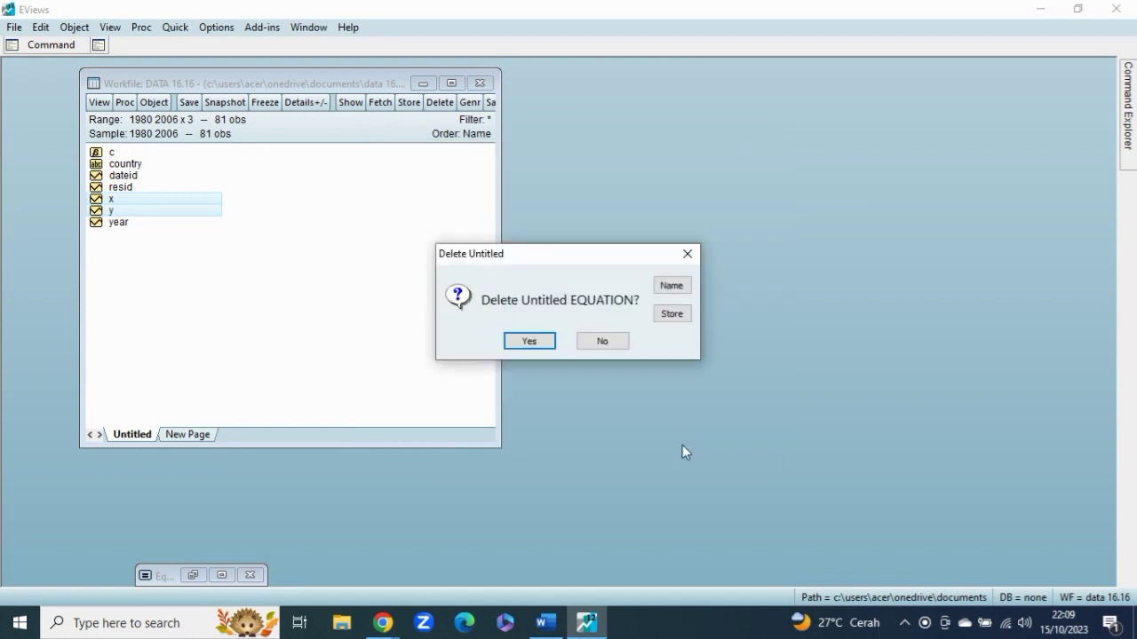
click(530, 342)
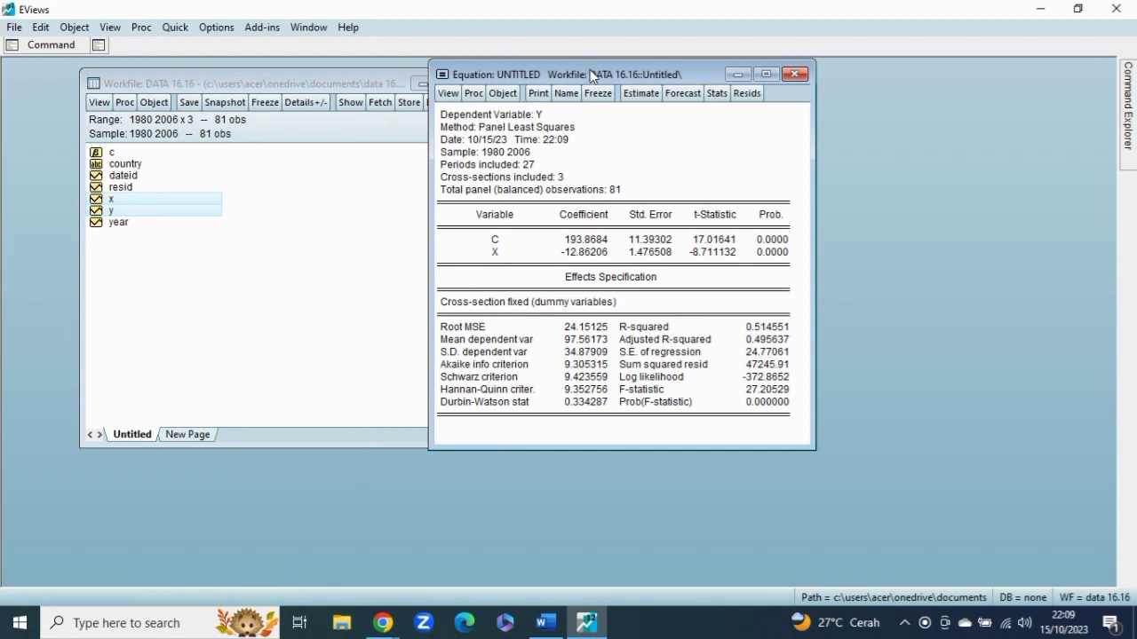
drag(590, 75, 665, 80)
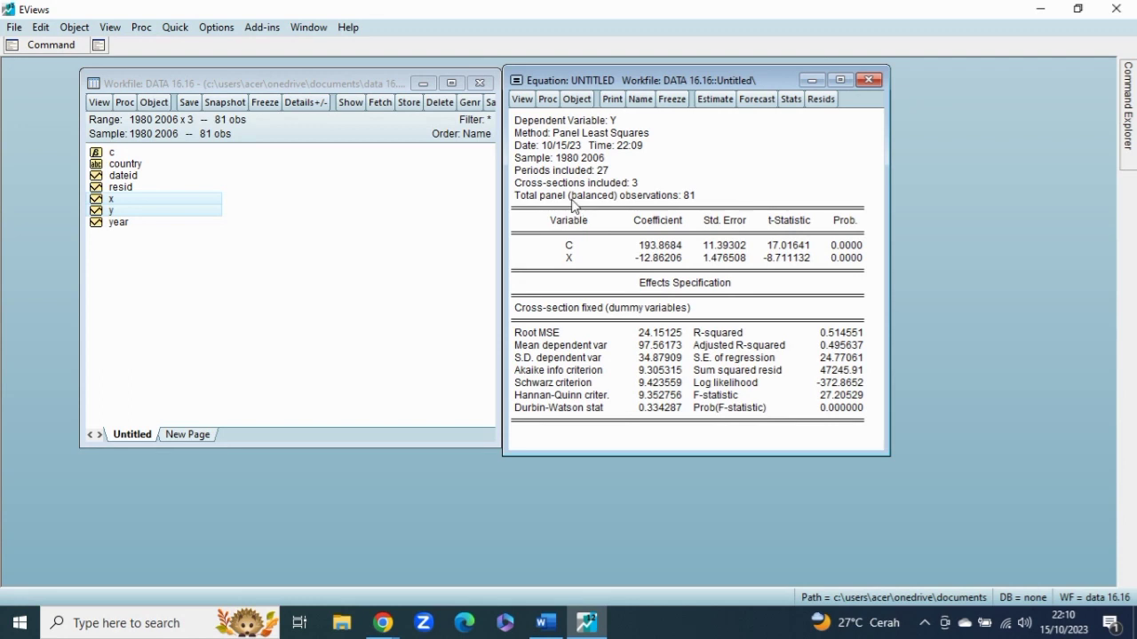
- Run the Redundant Fixed Effects - Likelihood Ratio test and compare it with the UJI CHOW section in Word, returning to EViews
click(522, 99)
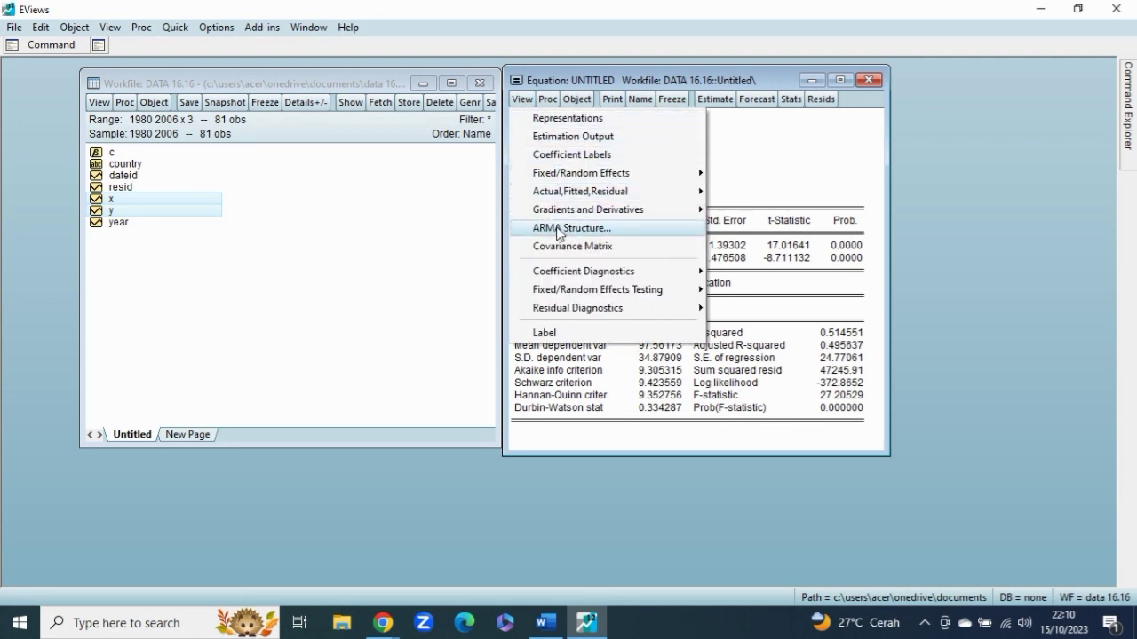
mouse_move(609, 289)
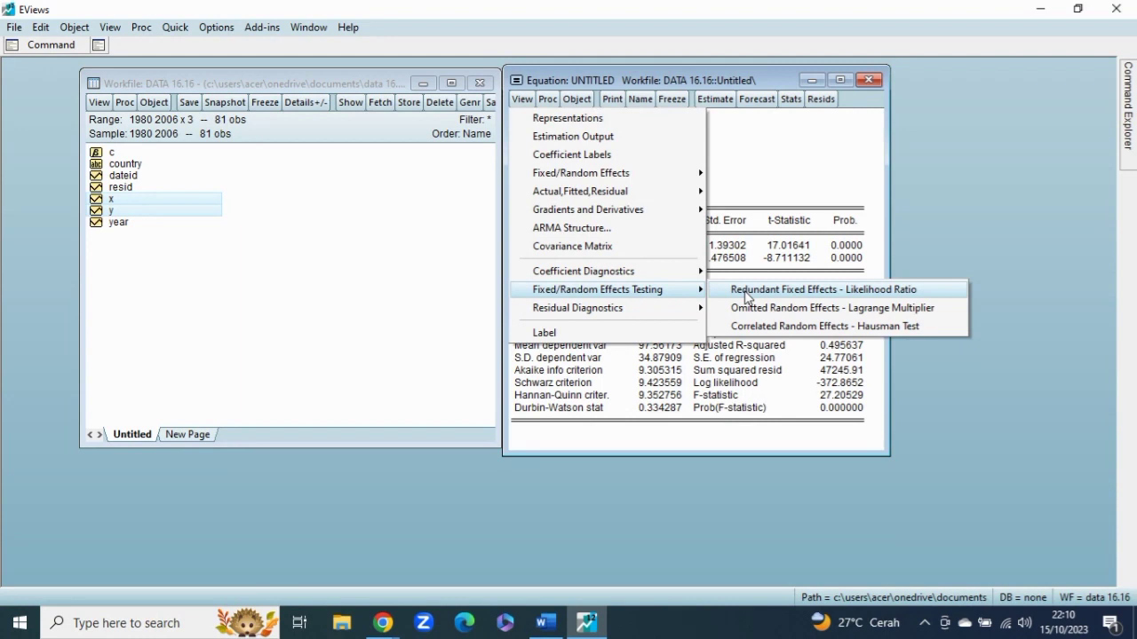
click(746, 289)
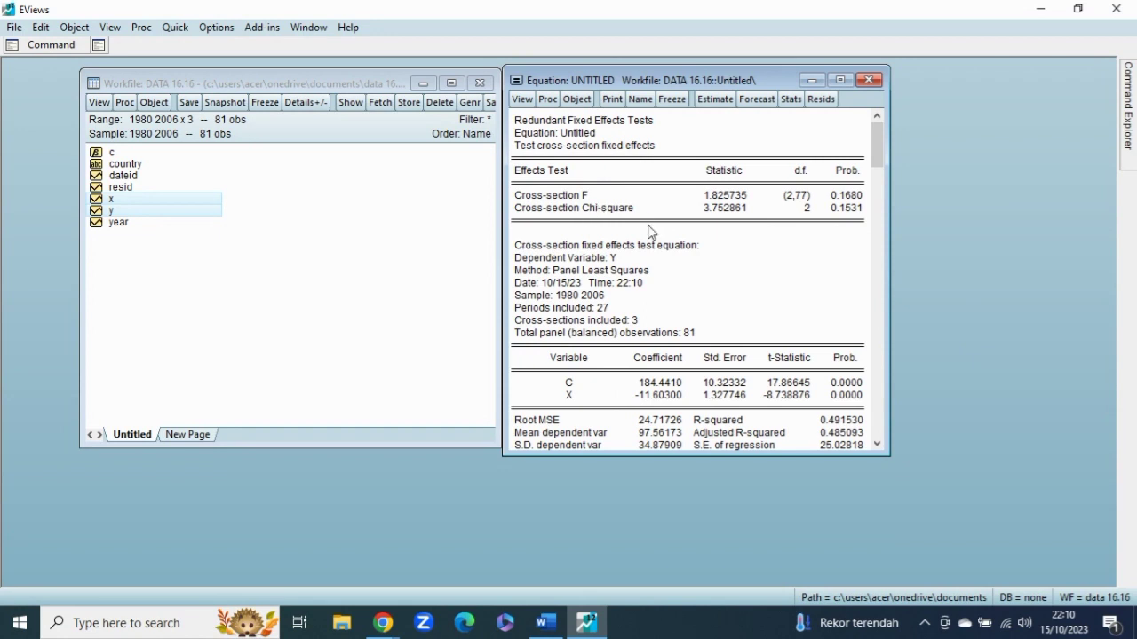
click(543, 623)
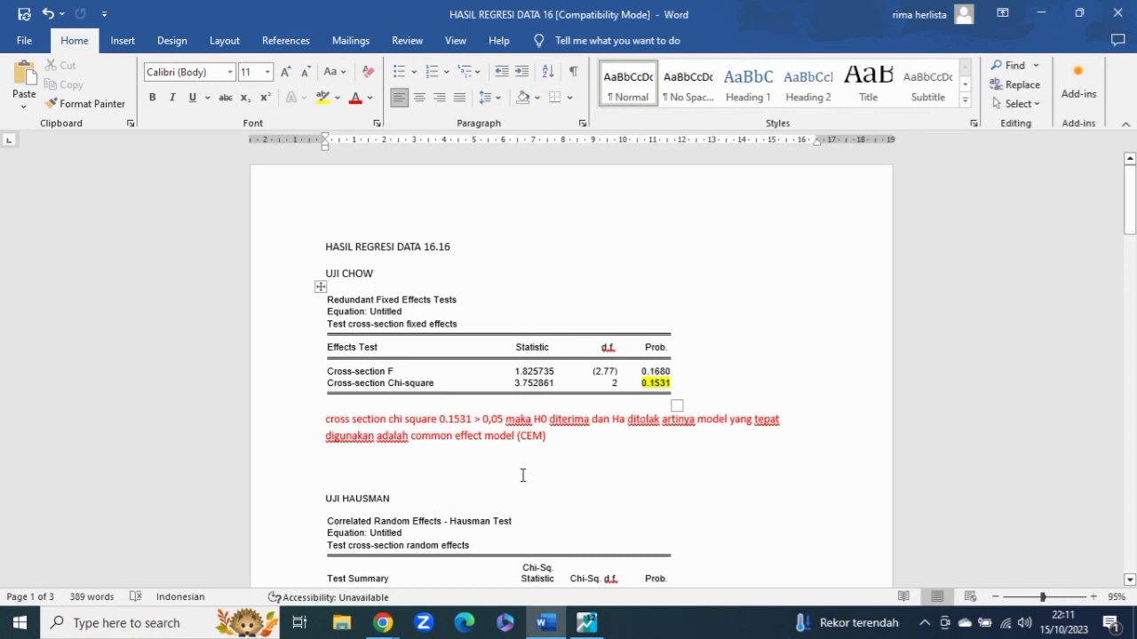
click(592, 627)
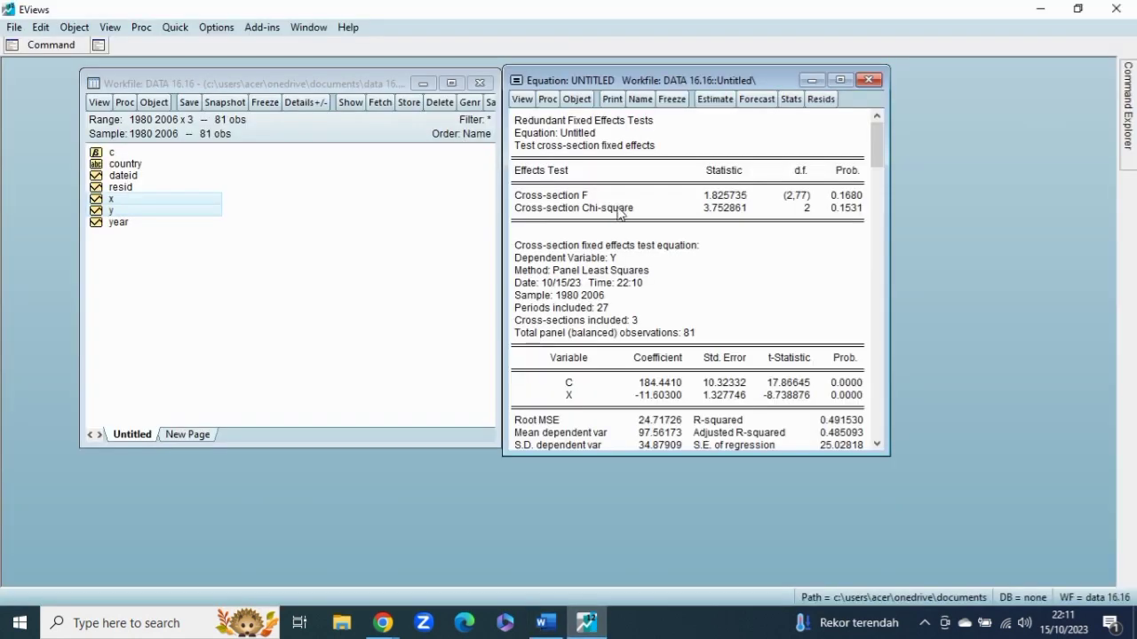
- Freeze the redundant fixed effects test output as a table named chow and minimize the table window
click(672, 99)
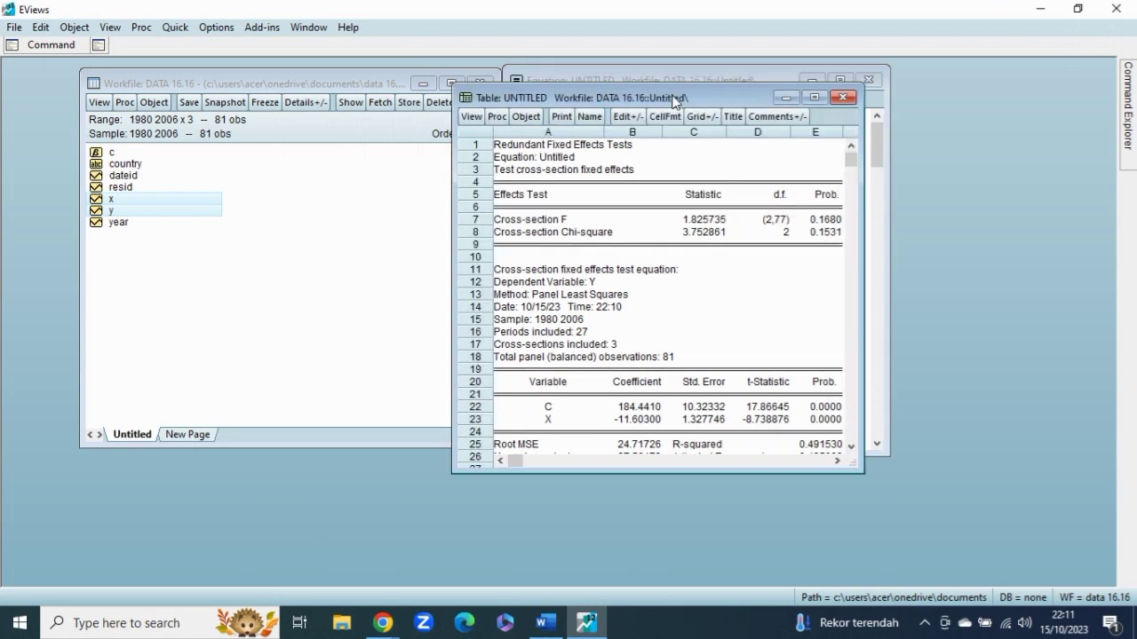
click(590, 117)
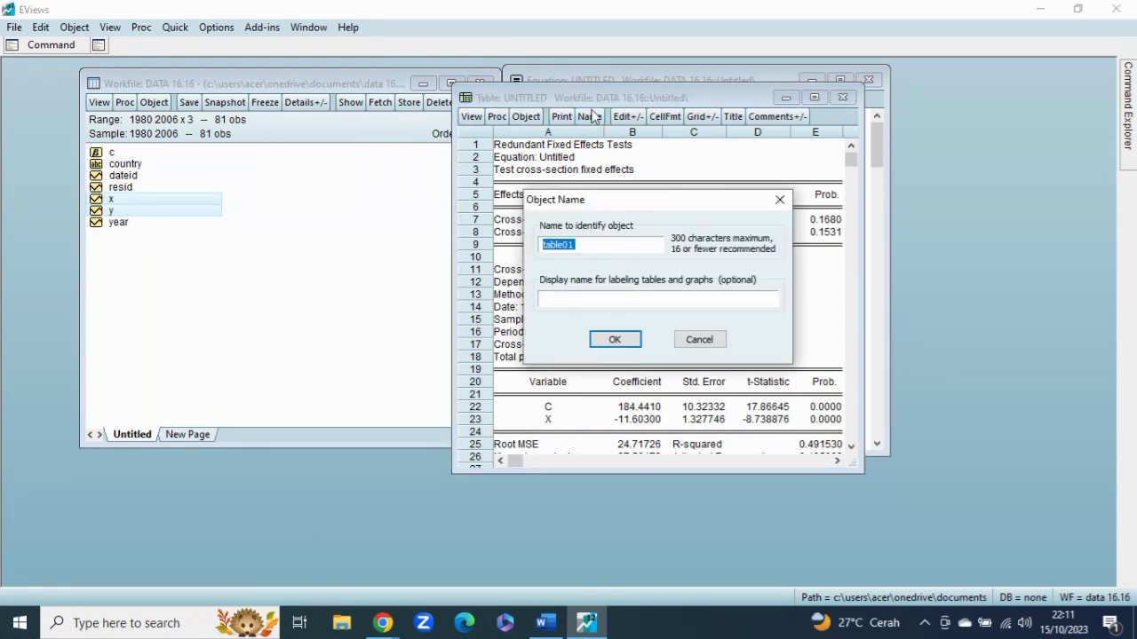
text(chow)
click(613, 338)
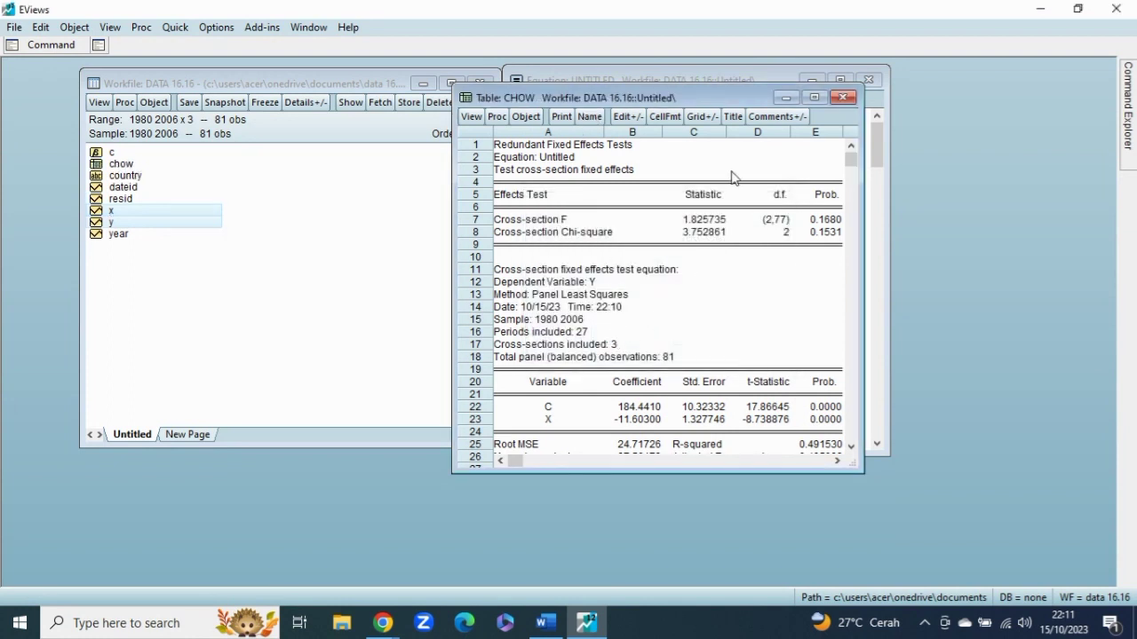
click(785, 97)
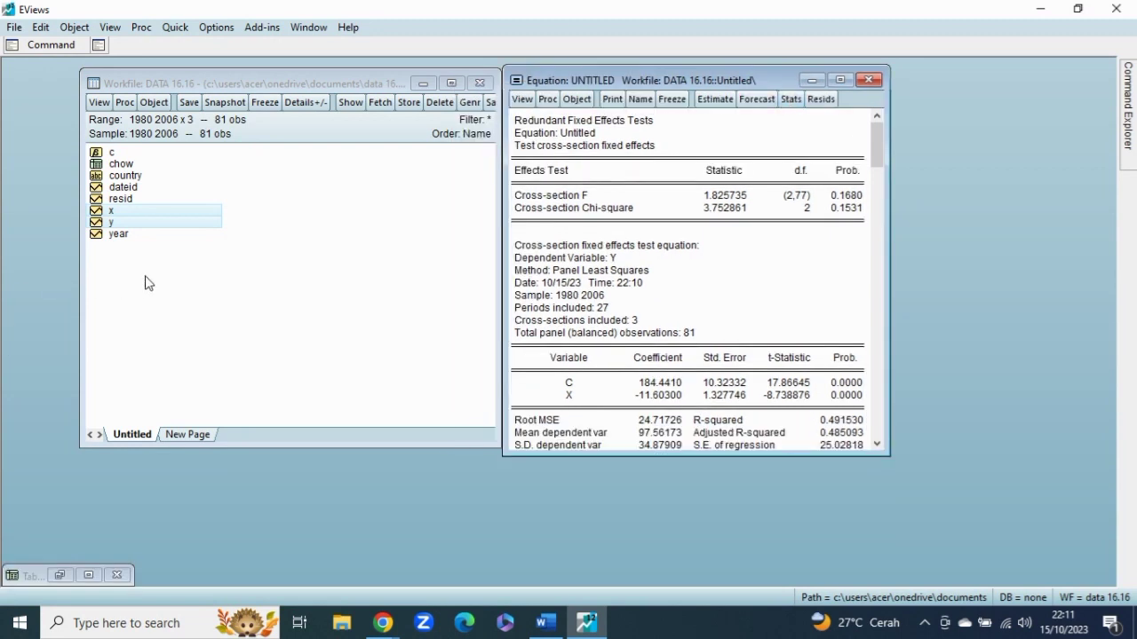
- Open x and y as another equation with the specification y c x
right_click(194, 219)
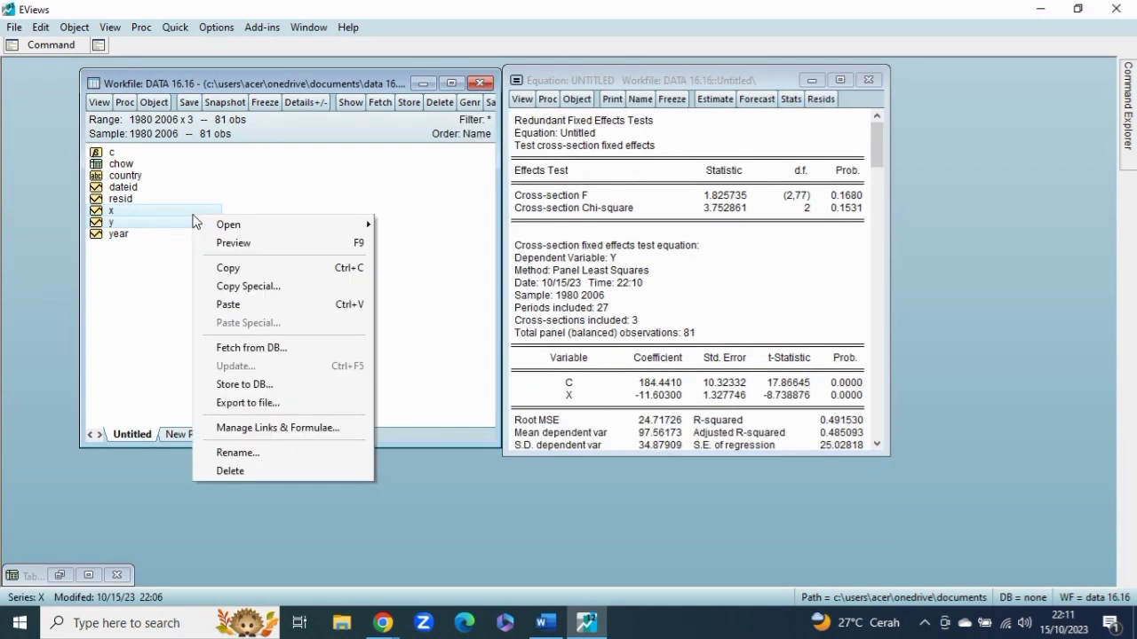
mouse_move(323, 231)
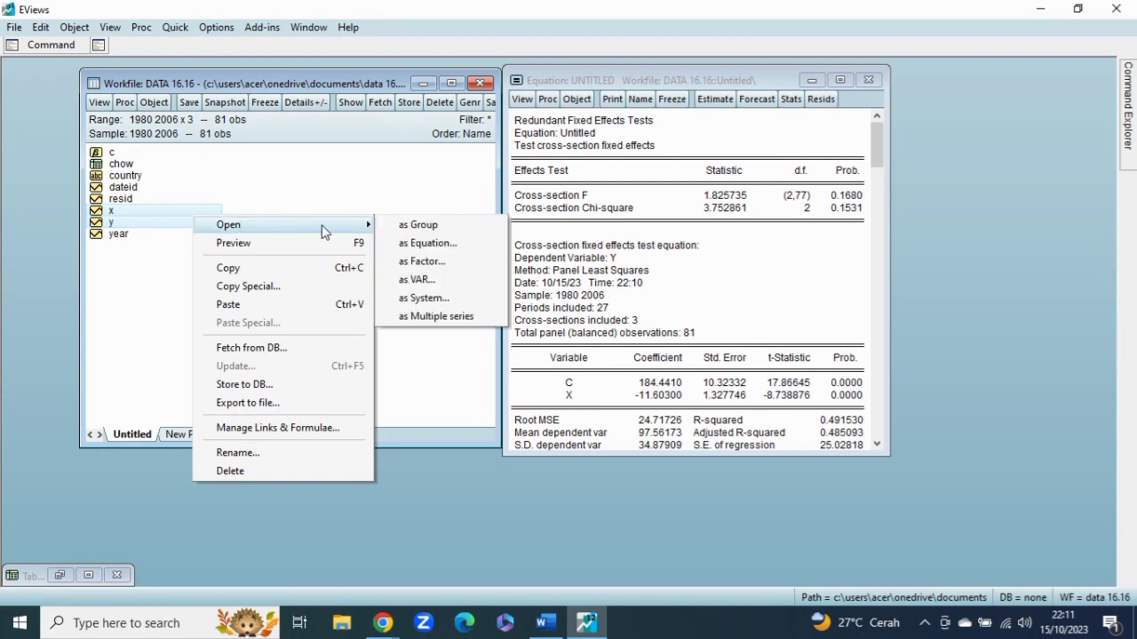
click(416, 243)
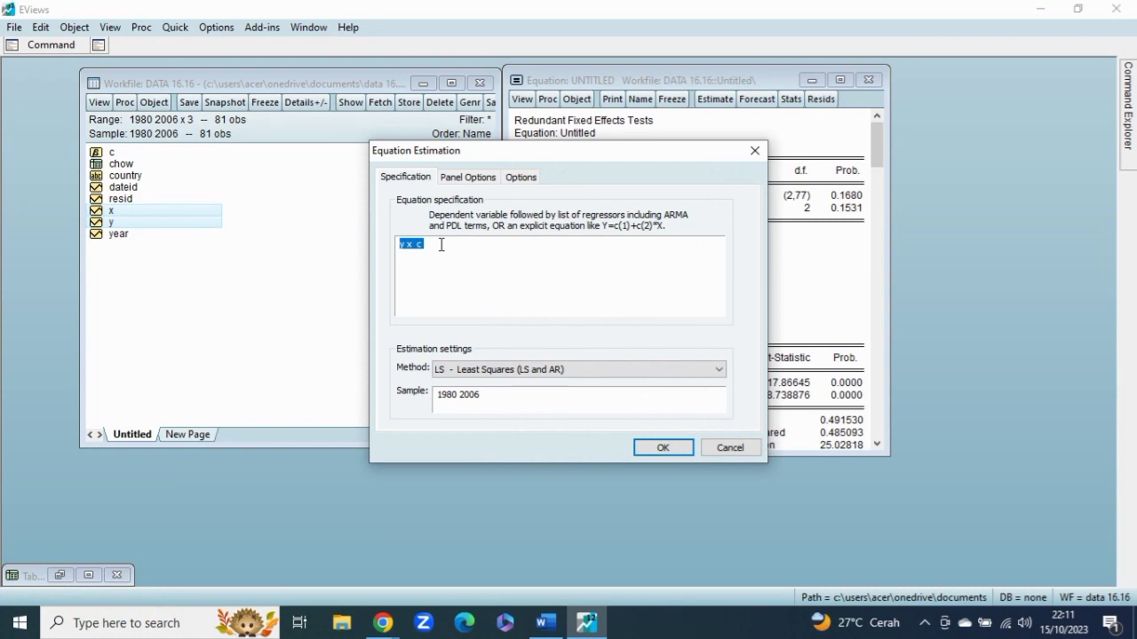
click(441, 245)
key(BackSpace)
text(c)
- Estimate the equation with Random cross-section effects, deleting the previous untitled equation, and place the output window beside the workfile
click(468, 178)
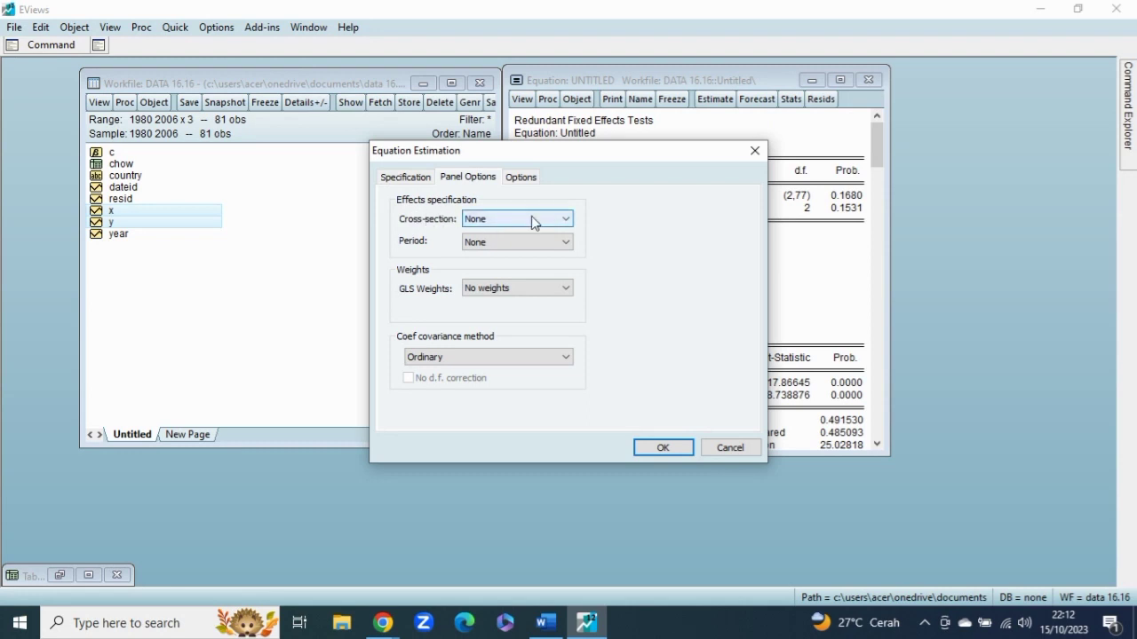
click(533, 220)
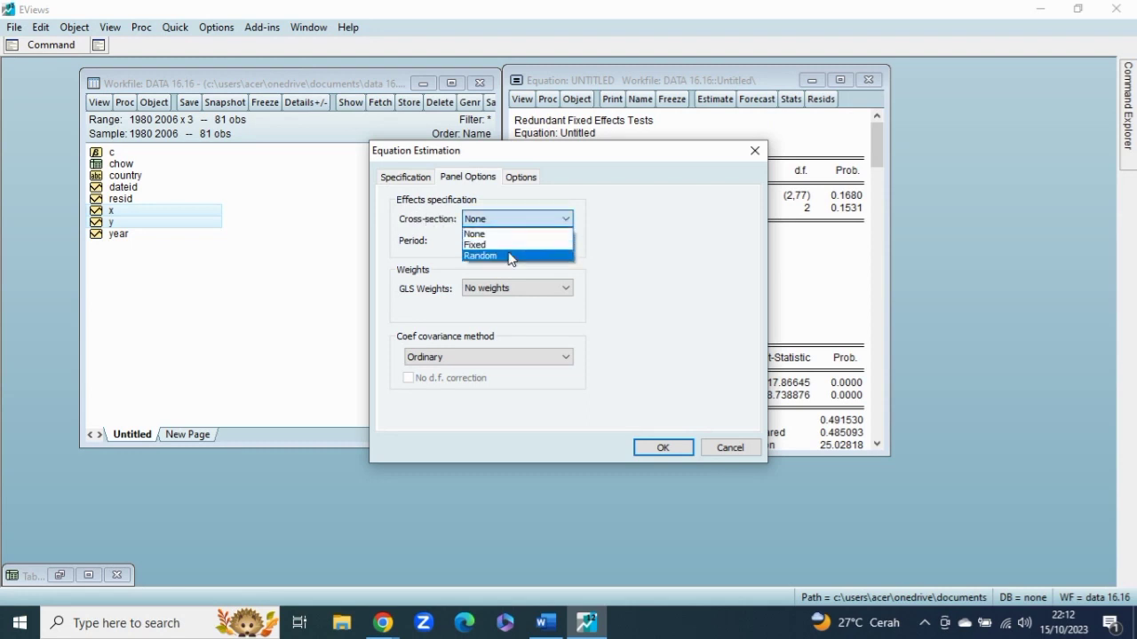
click(510, 257)
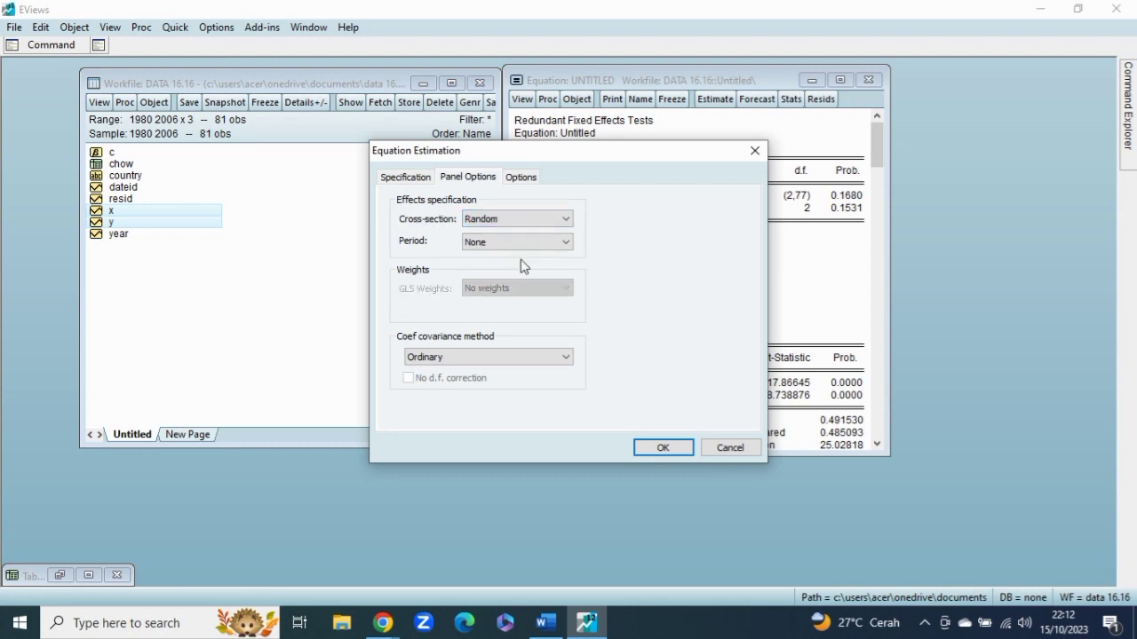
click(667, 446)
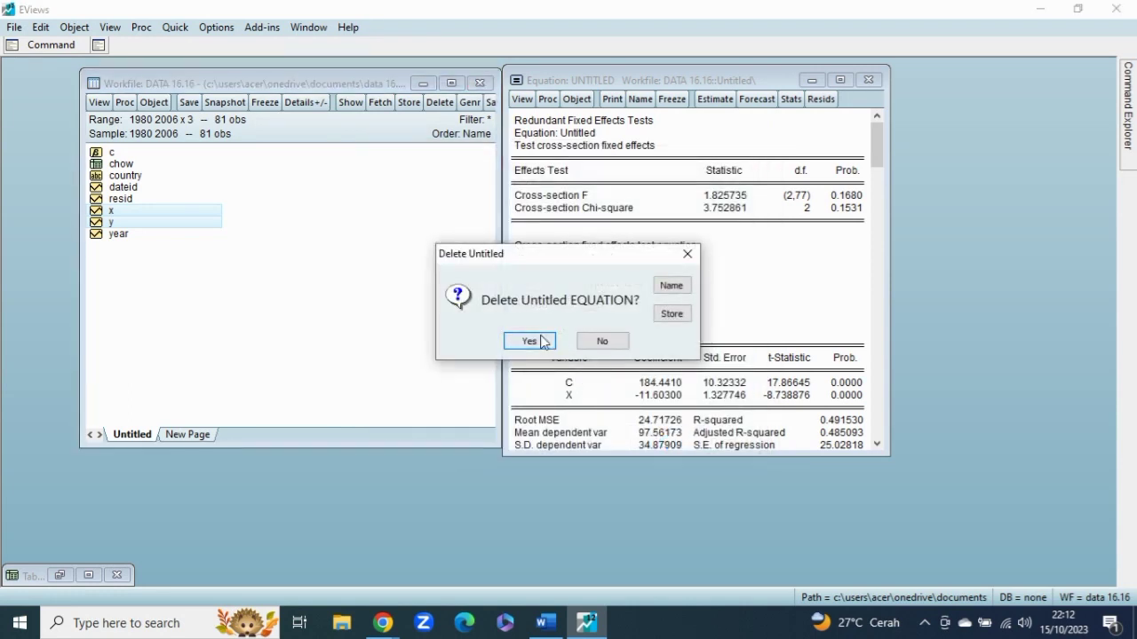
click(541, 342)
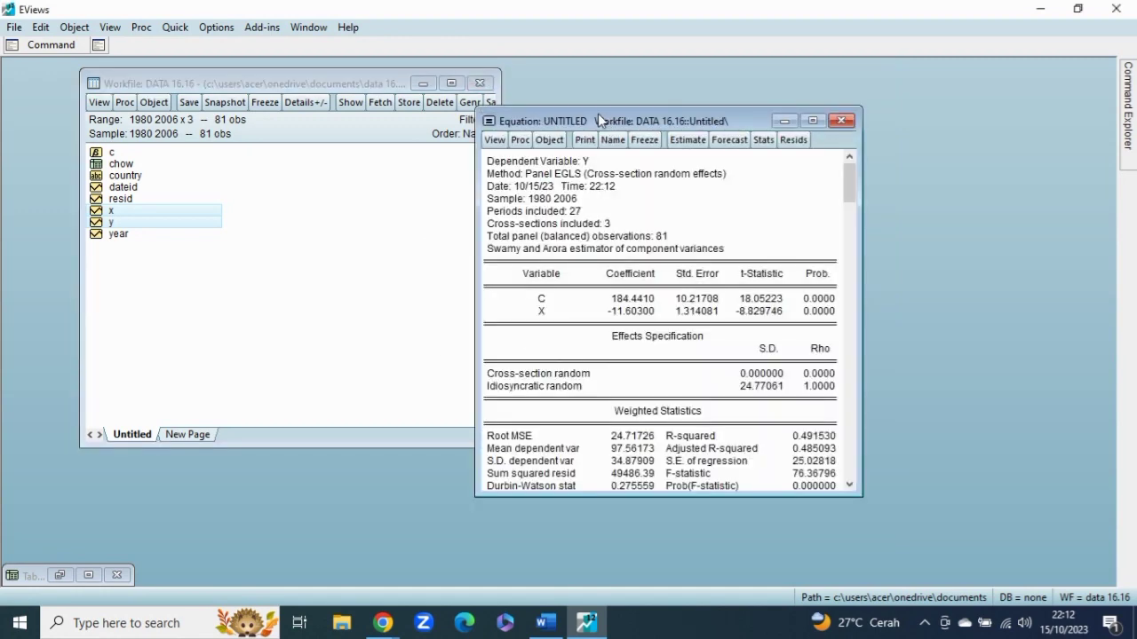
drag(598, 114, 630, 80)
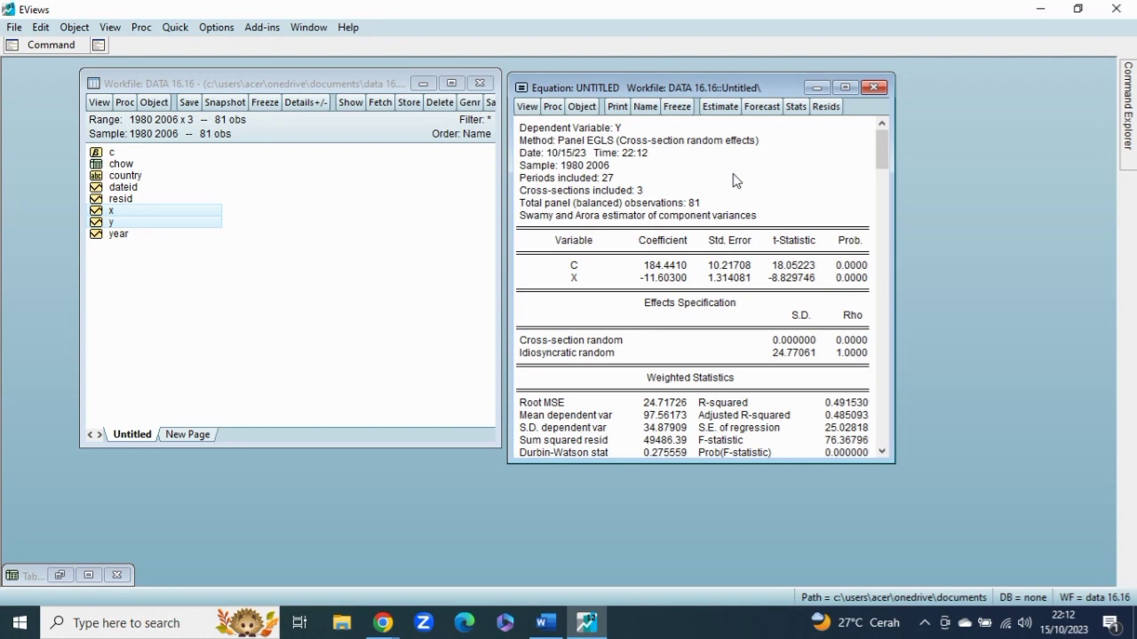
- Run the Correlated Random Effects - Hausman Test on the random effects equation
click(527, 107)
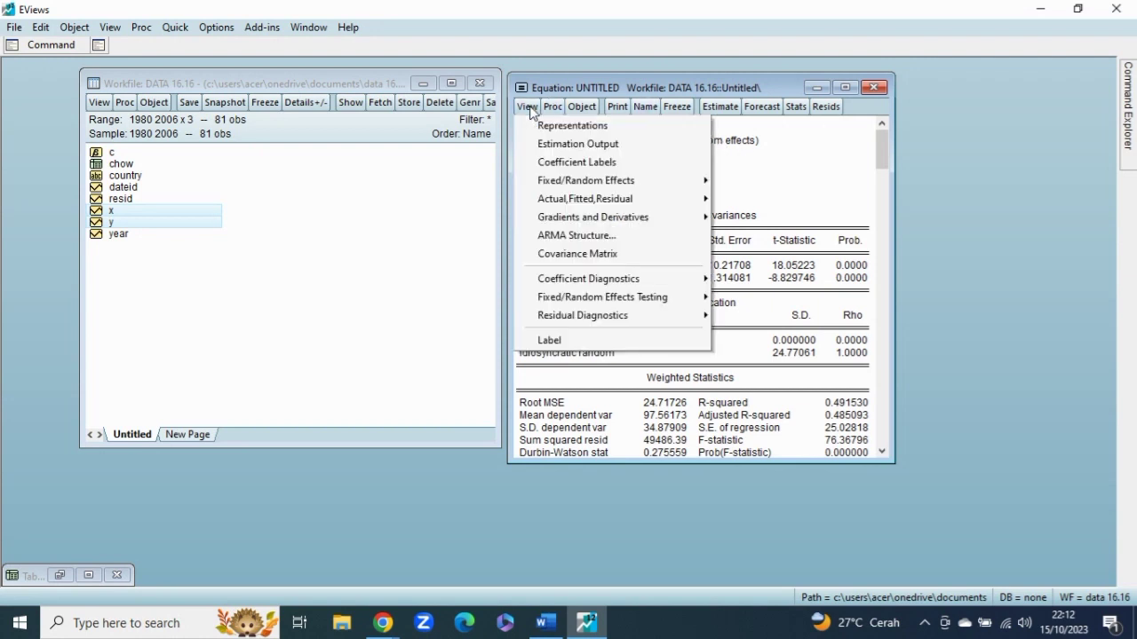
mouse_move(598, 300)
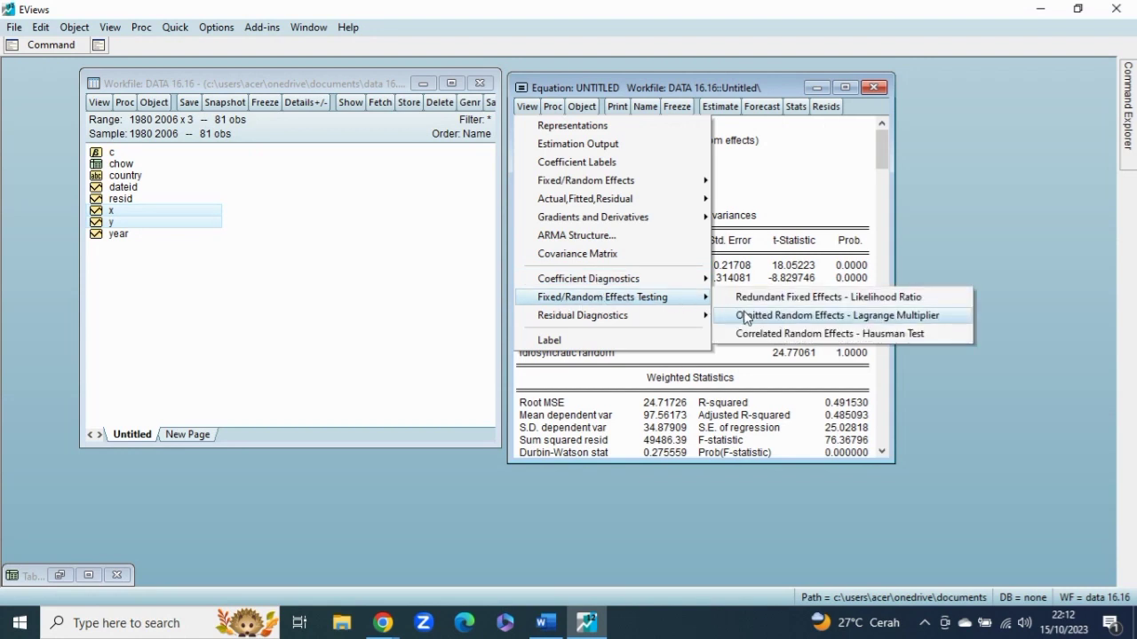
click(763, 333)
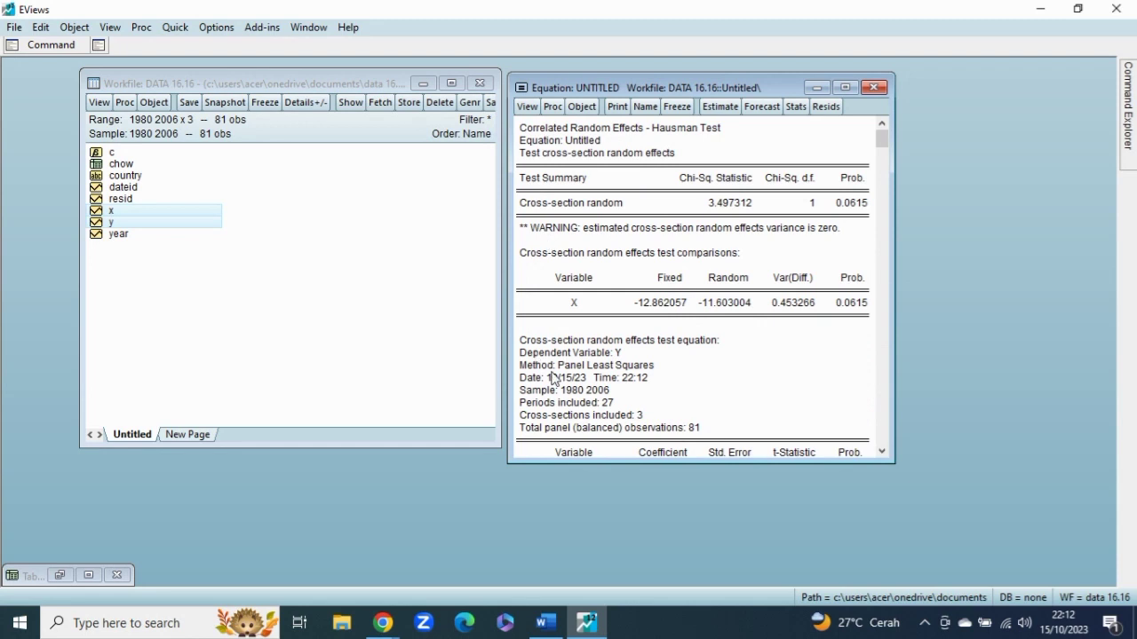
- Freeze the Hausman test output as a table named hausman and minimize the table window
click(675, 109)
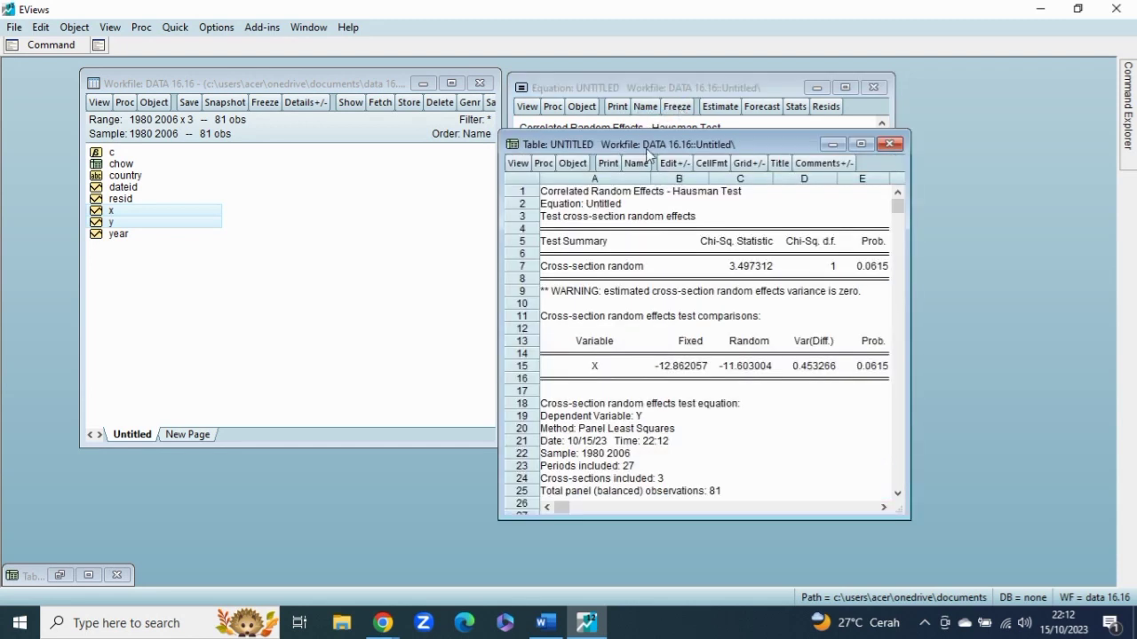
click(634, 163)
key(BackSpace)
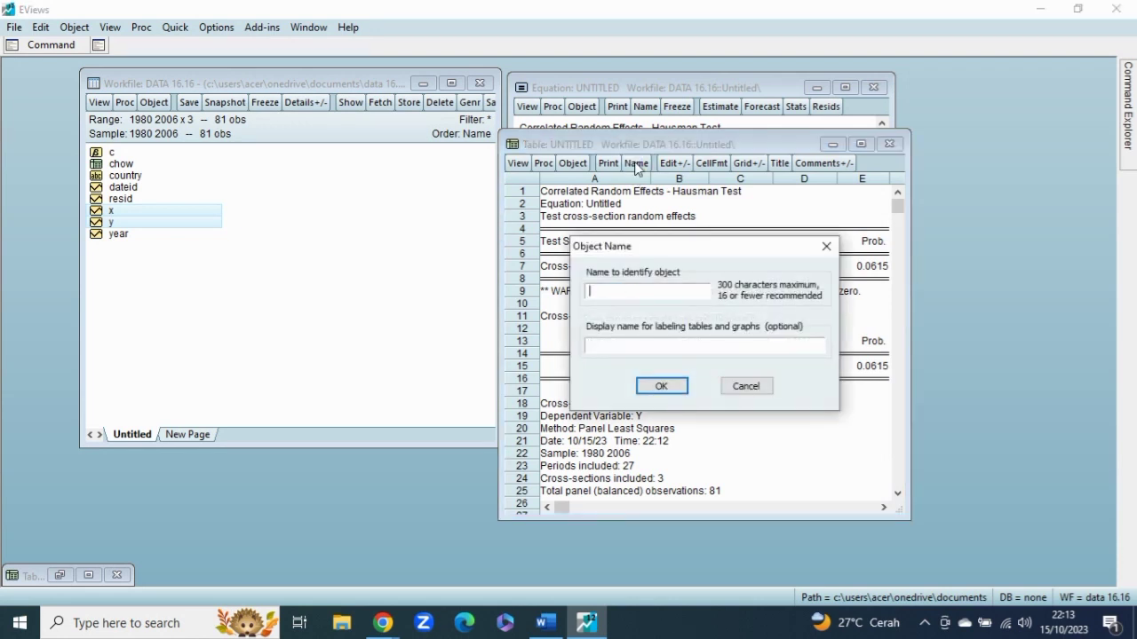
text(hausman)
click(661, 389)
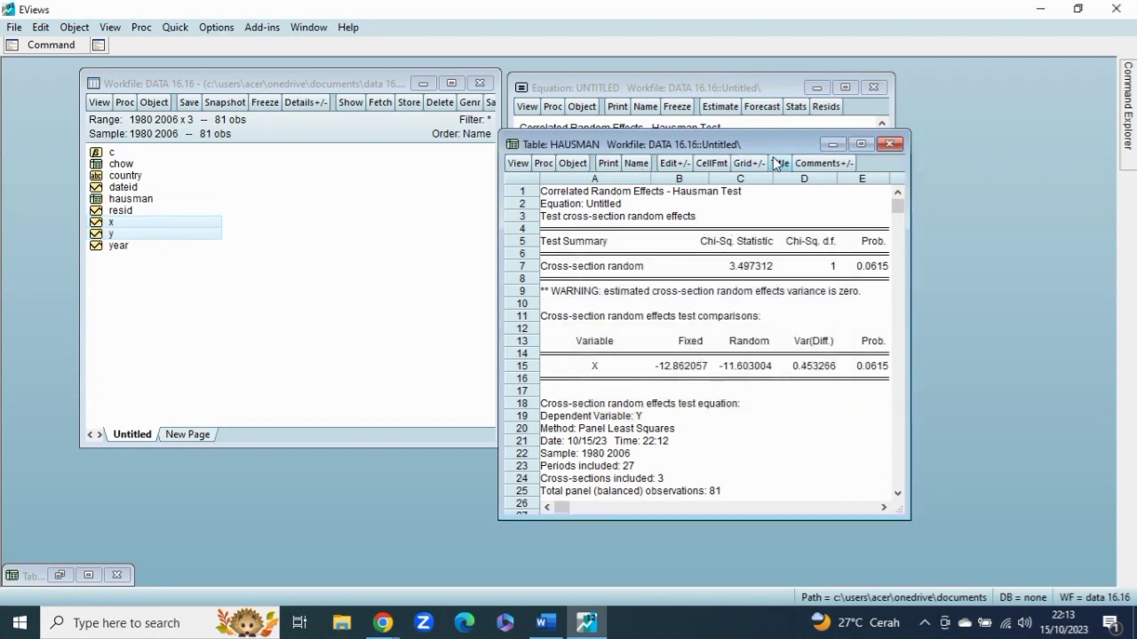
click(833, 144)
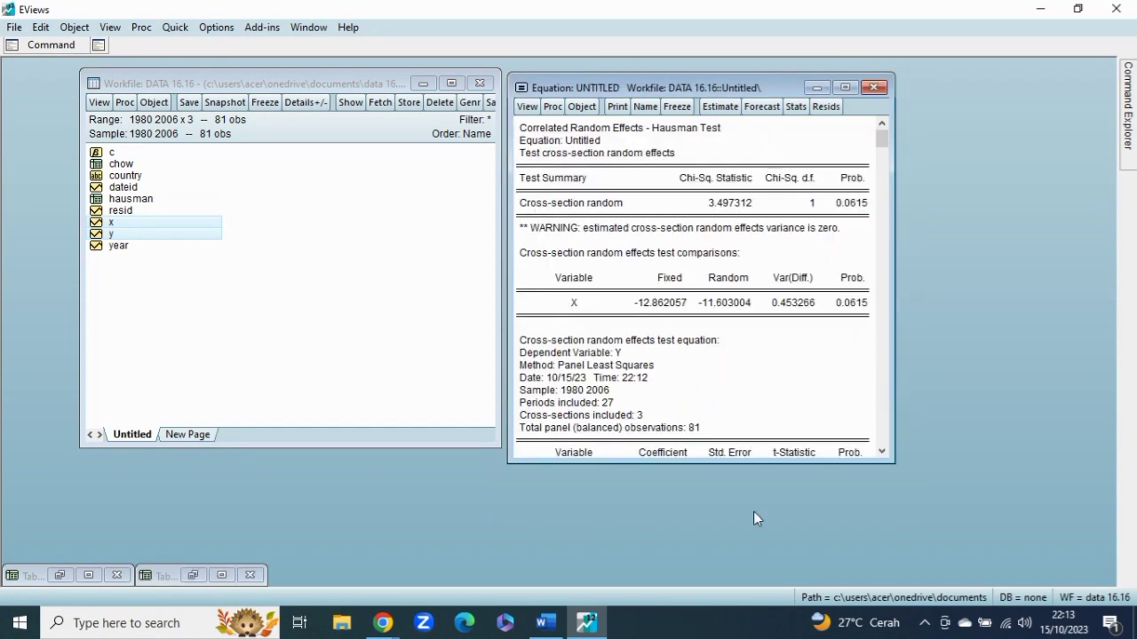
- Switch to the Word results document and correct the misspelled word under UJI HAUSMAN to "probabilitas"
click(554, 629)
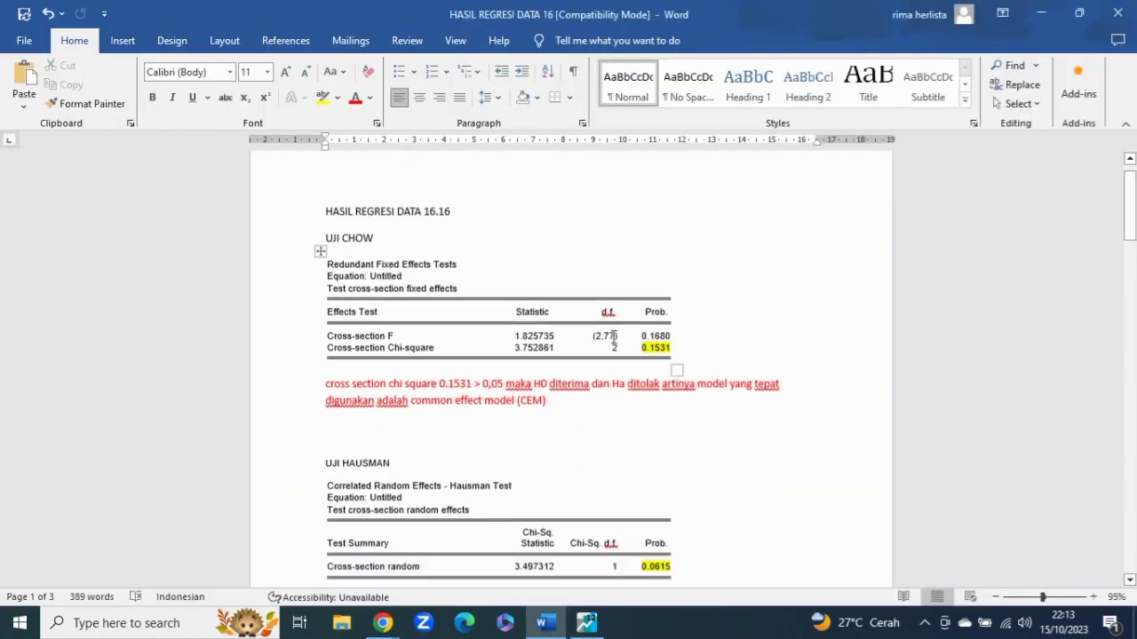
scroll(613, 336, down, 3)
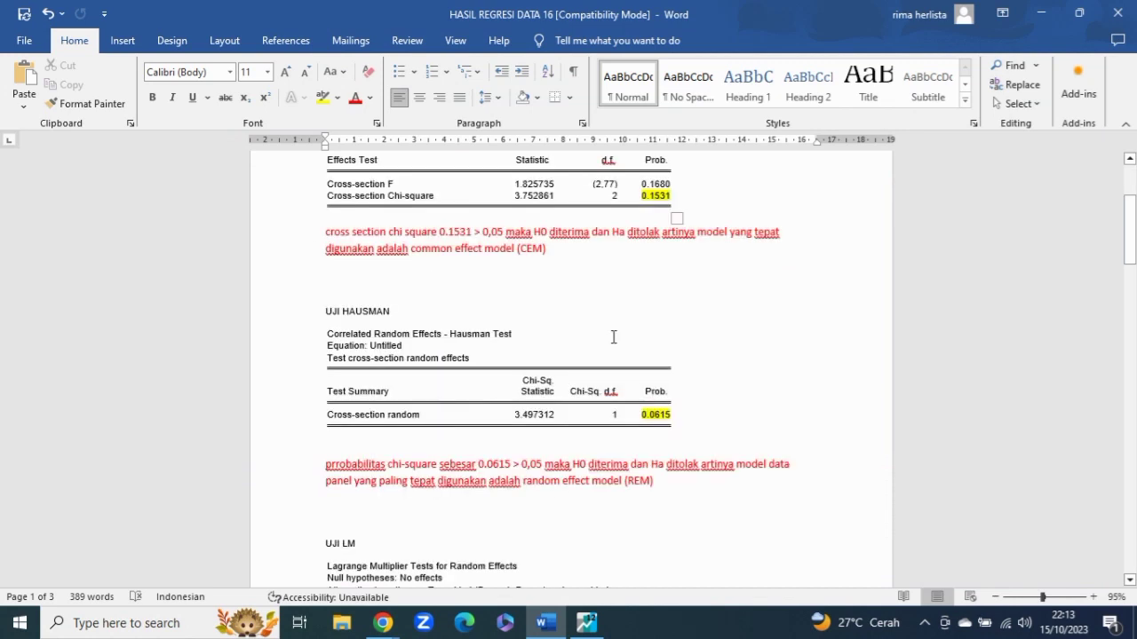
scroll(613, 337, down, 2)
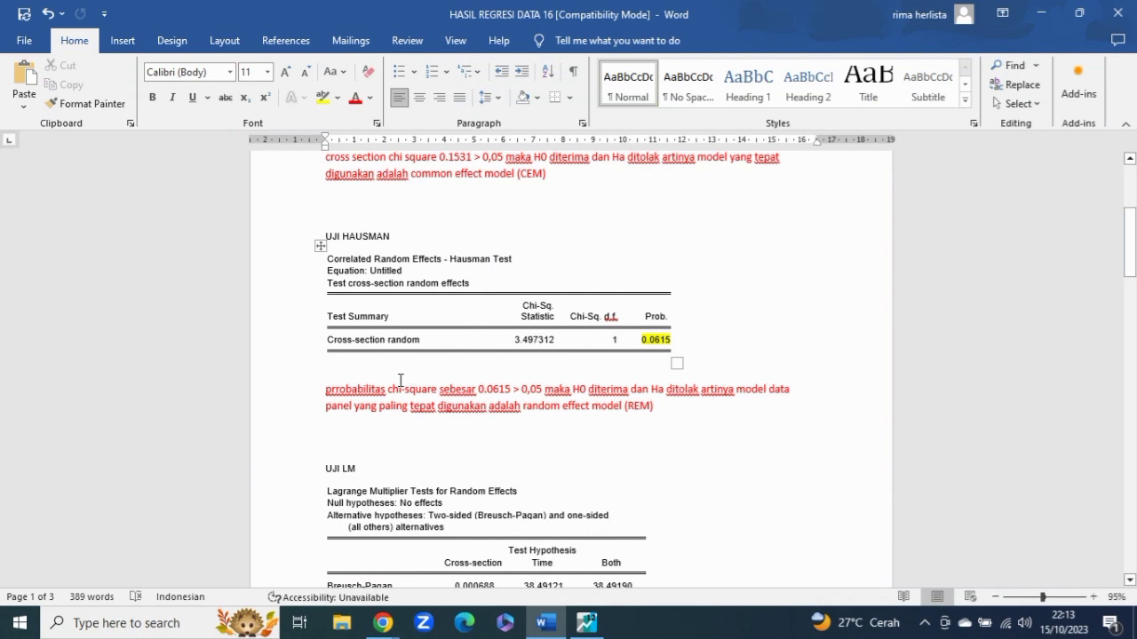
click(337, 388)
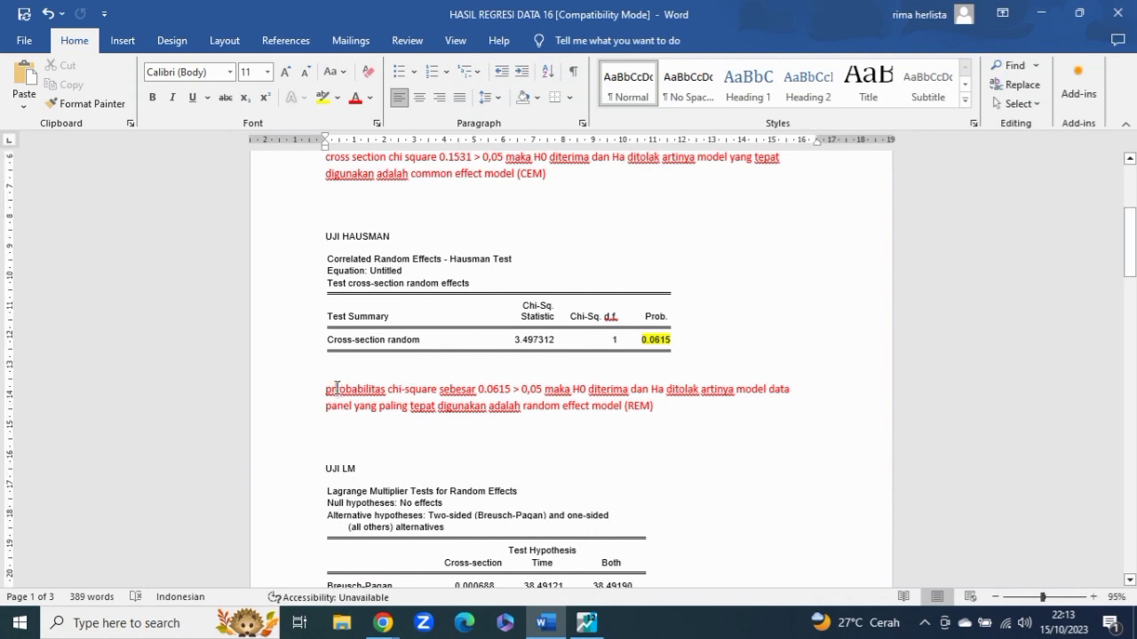
key(BackSpace)
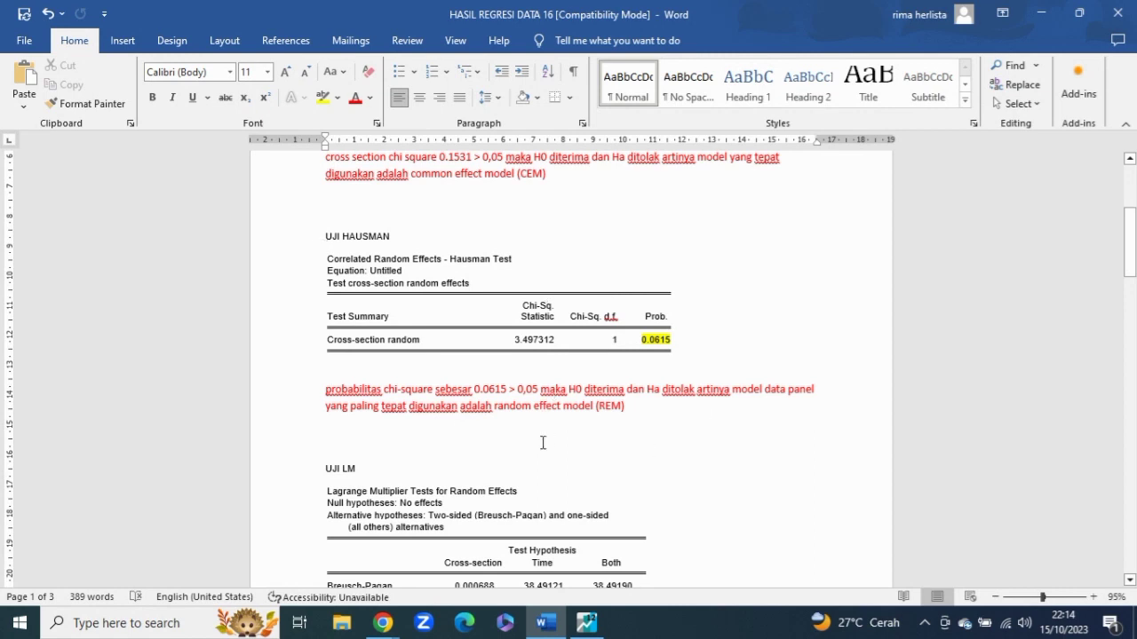
scroll(543, 442, down, 1)
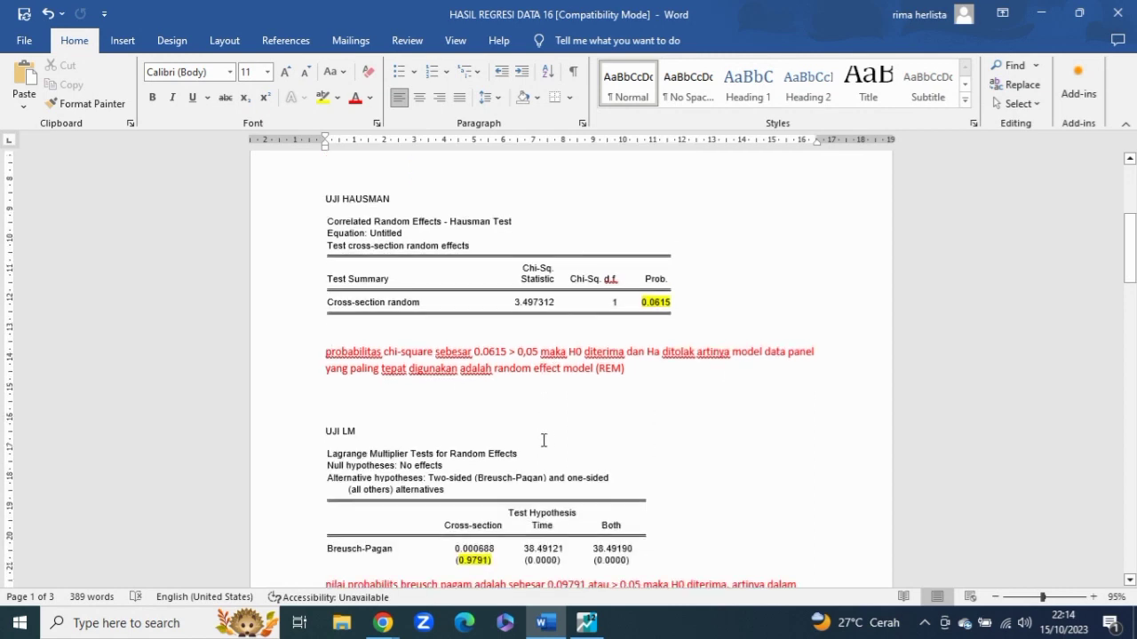
scroll(543, 440, down, 2)
- Switch back to EViews and open x and y as an equation with the specification y c x
click(586, 623)
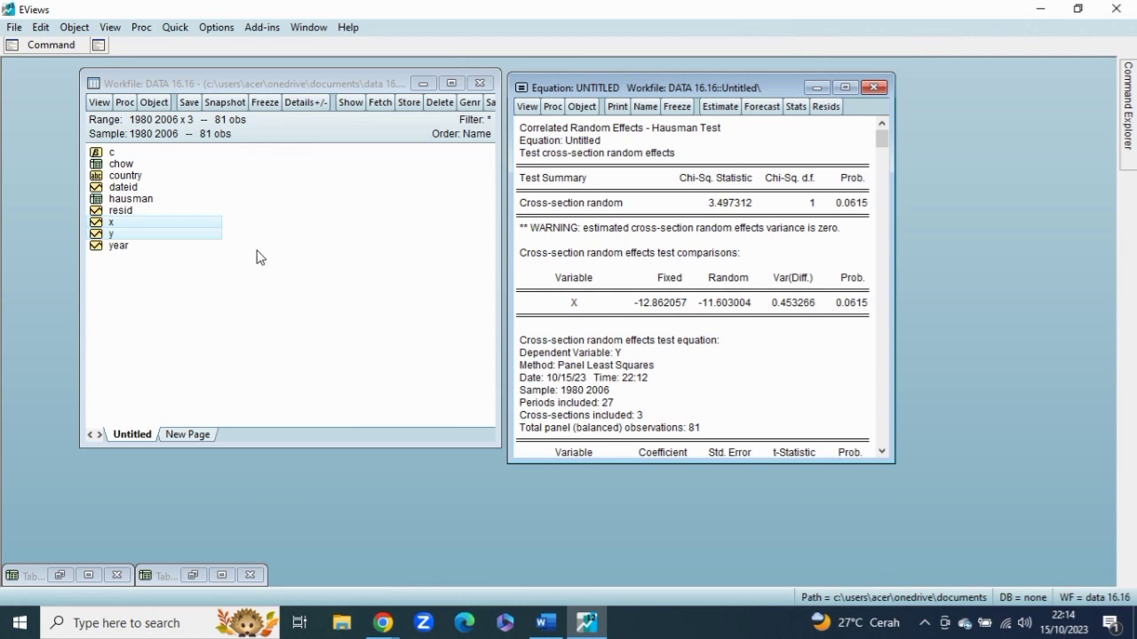
right_click(177, 231)
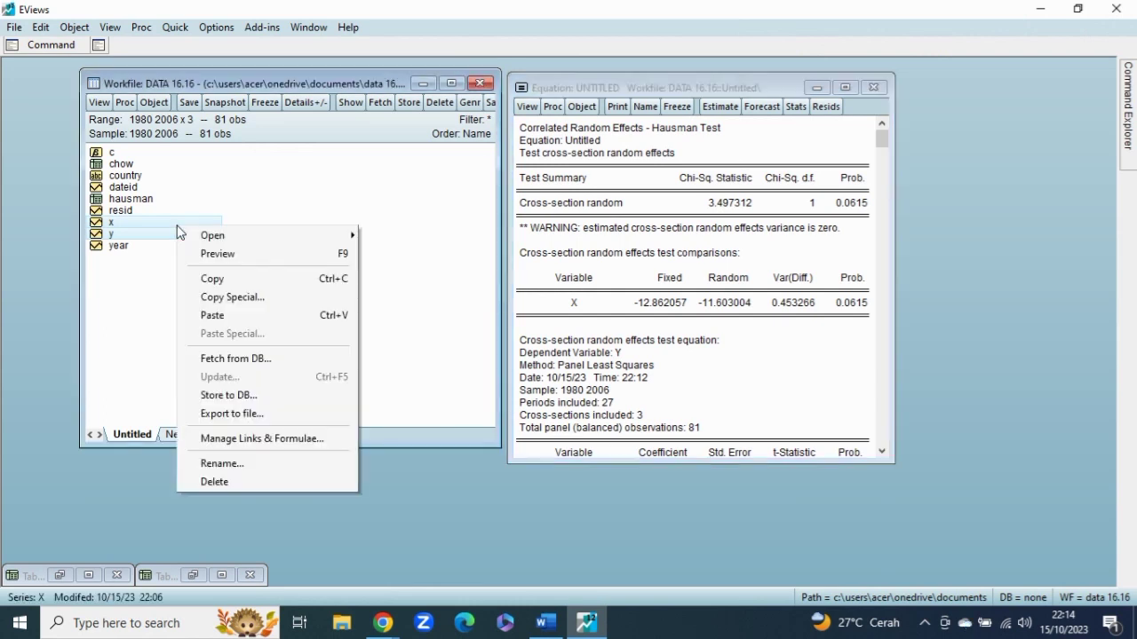
mouse_move(342, 235)
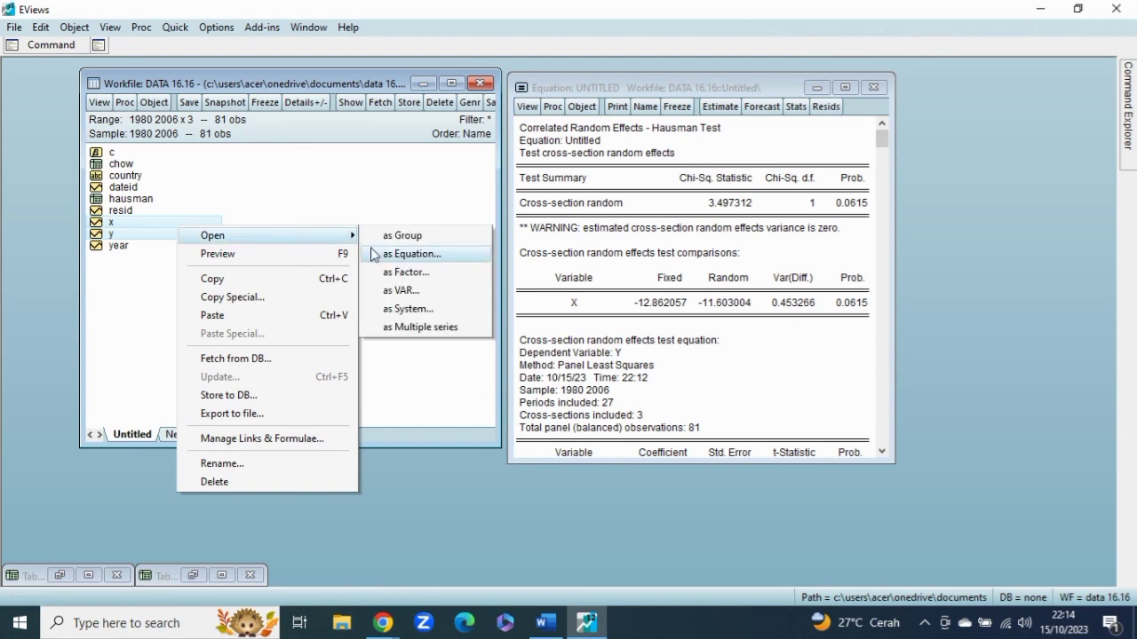
click(385, 258)
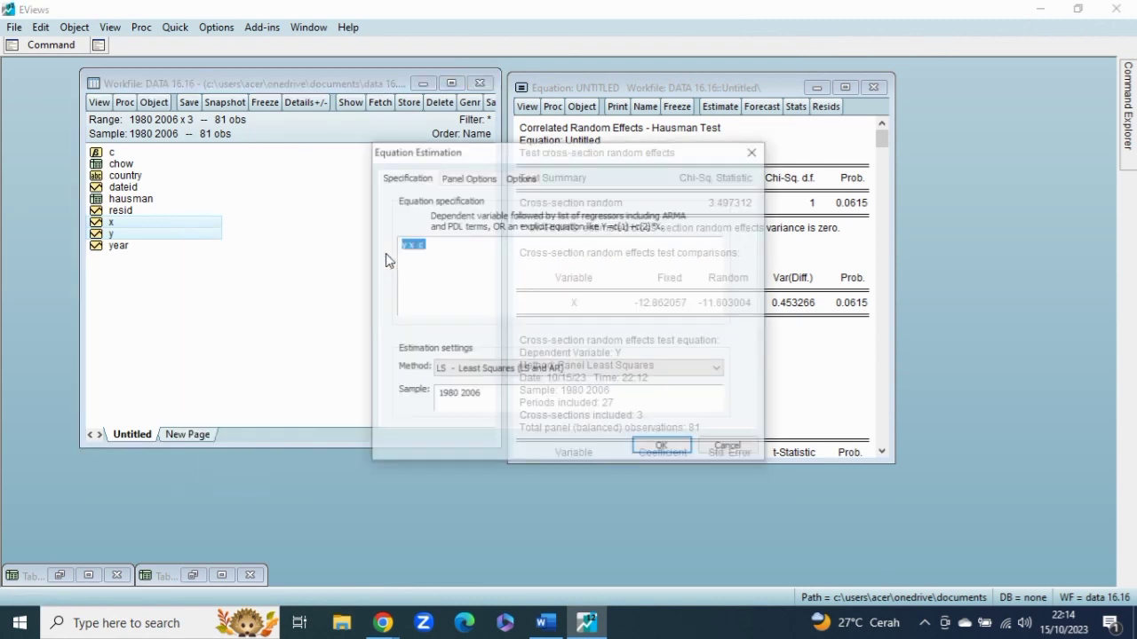
click(427, 245)
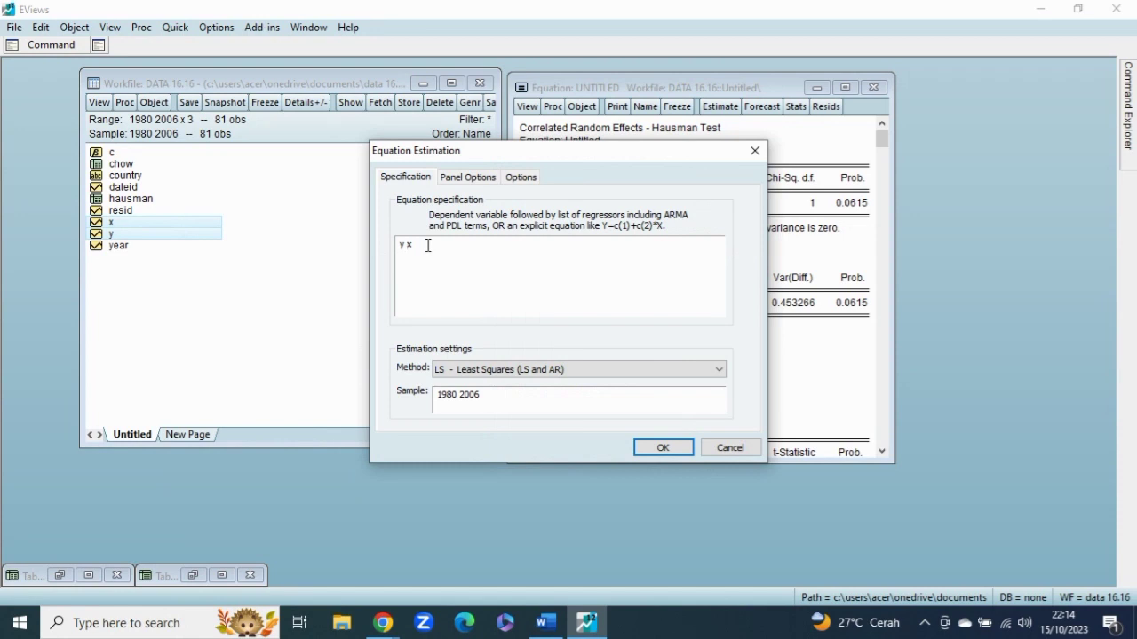
text(c)
- Estimate the equation with cross-section and period effects set to None, deleting the previous untitled equation, and place the output window beside the workfile
click(460, 181)
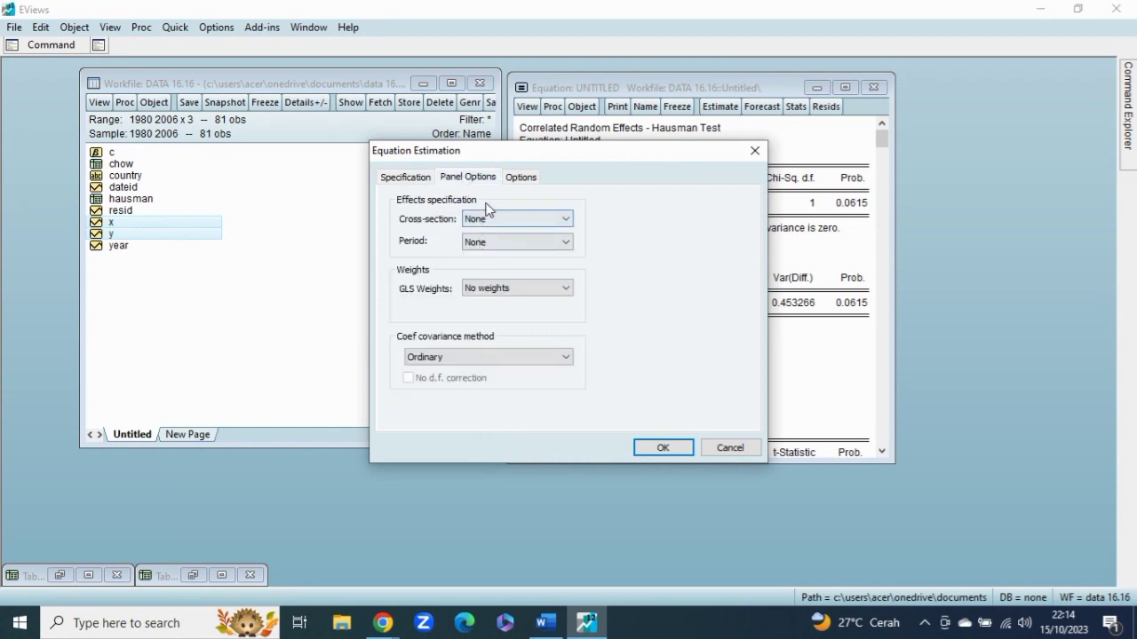
click(662, 448)
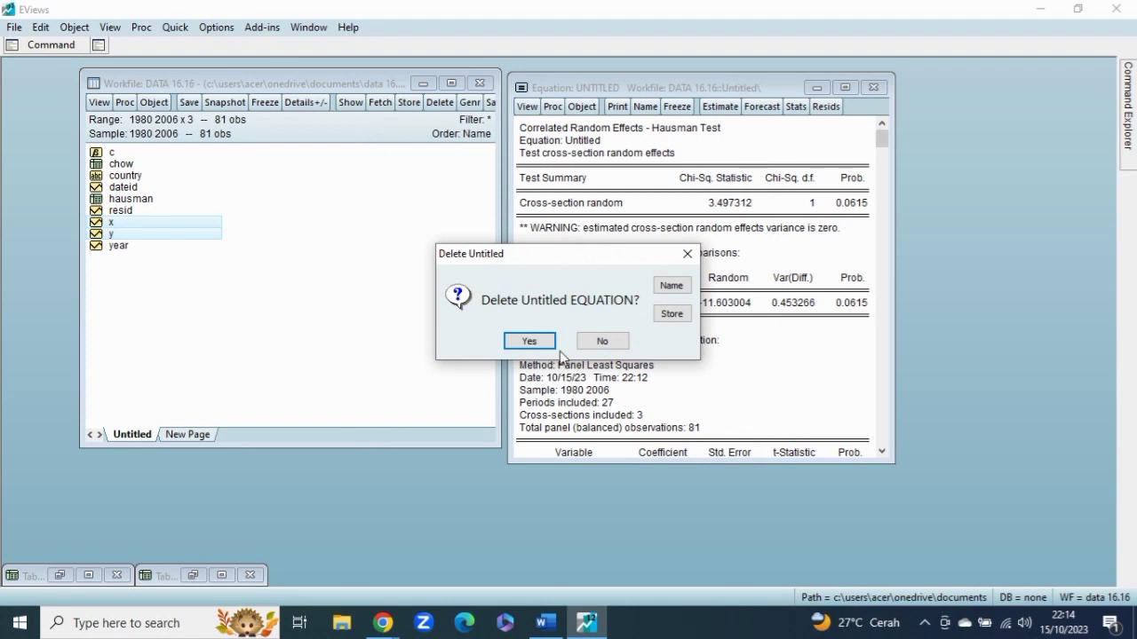
click(522, 339)
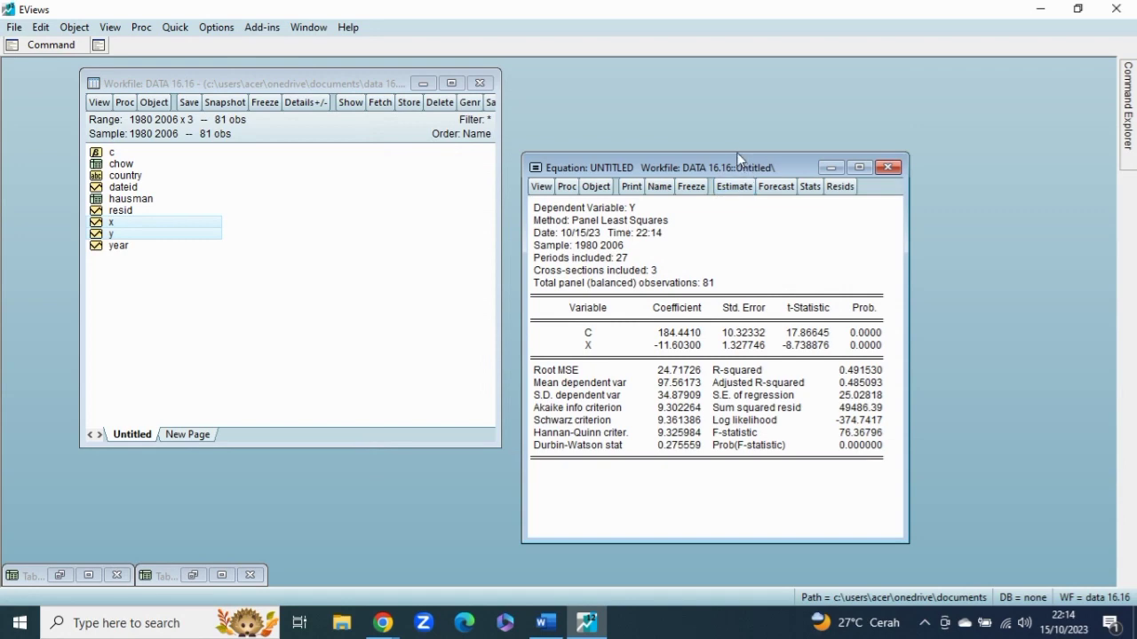
drag(737, 158, 733, 74)
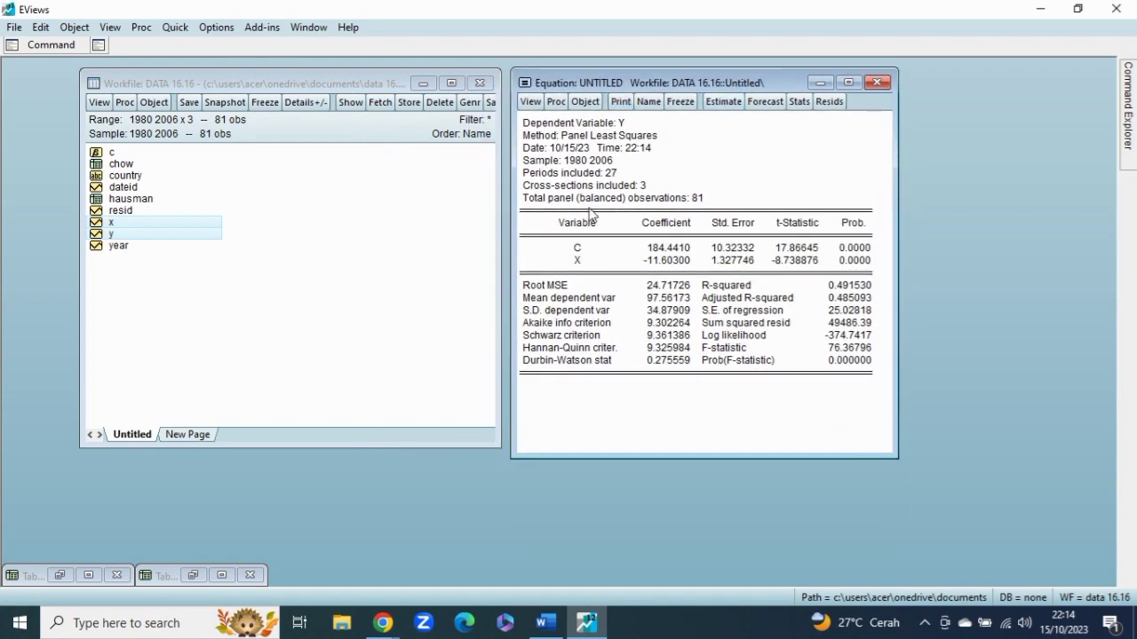
- Run the Omitted Random Effects - Lagrange Multiplier test on the common effects equation
click(532, 102)
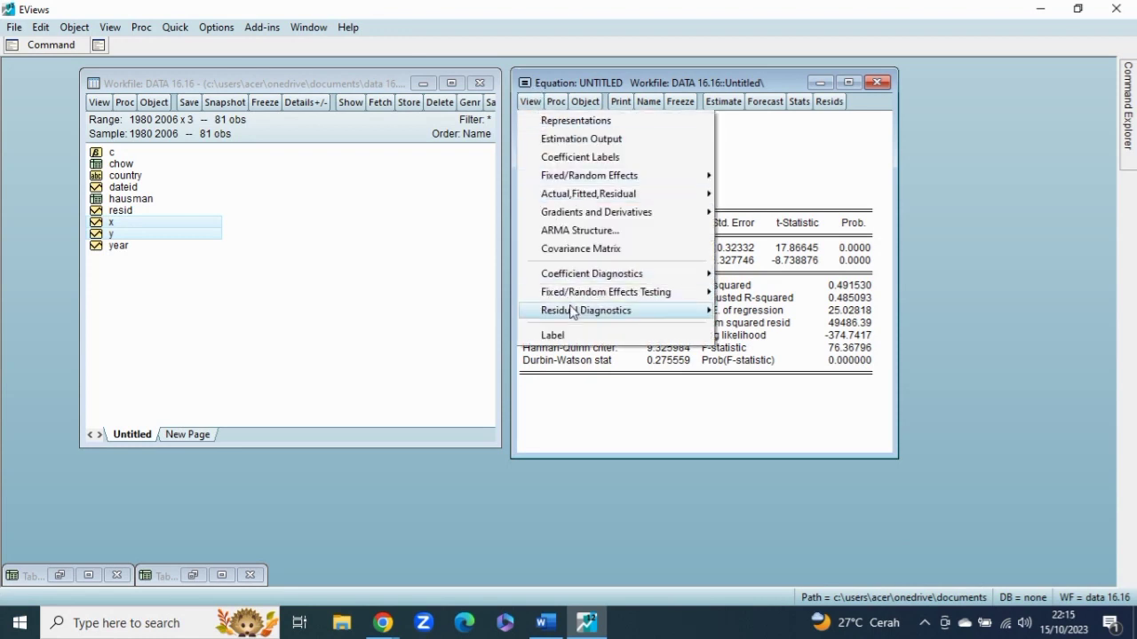
mouse_move(681, 299)
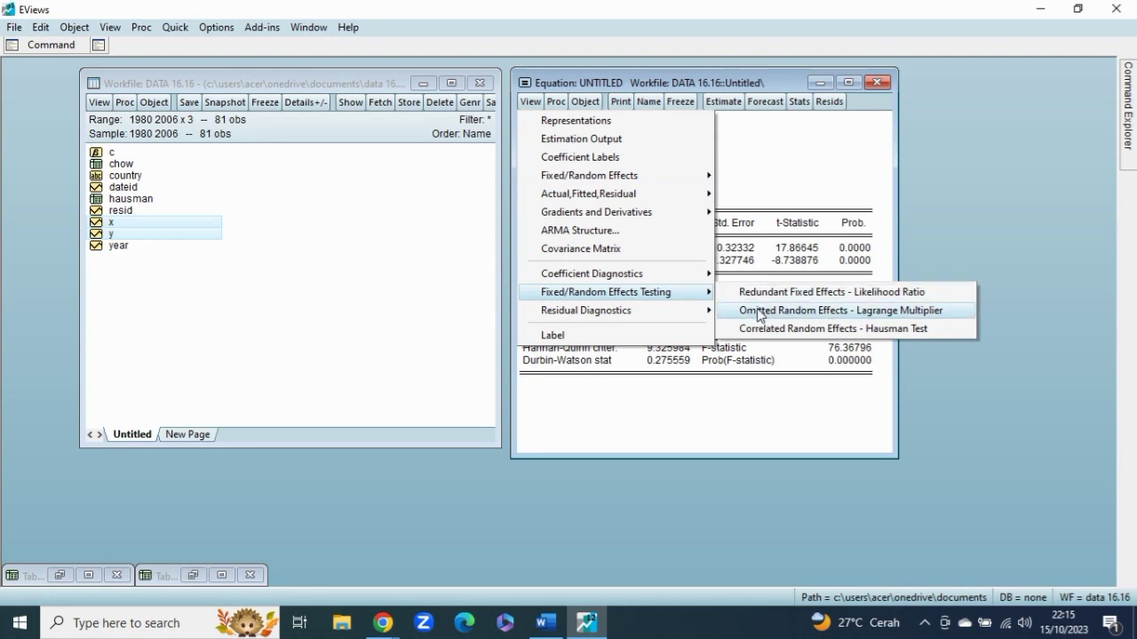
click(822, 312)
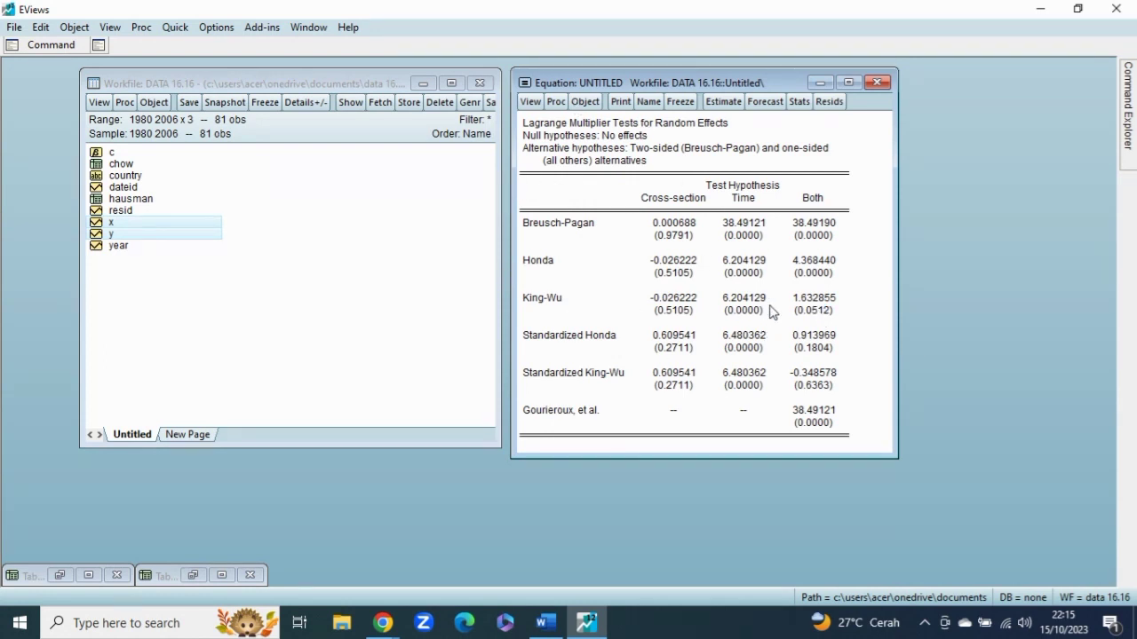
- Freeze the Lagrange Multiplier test output as a table named lm and minimize the table window
click(678, 101)
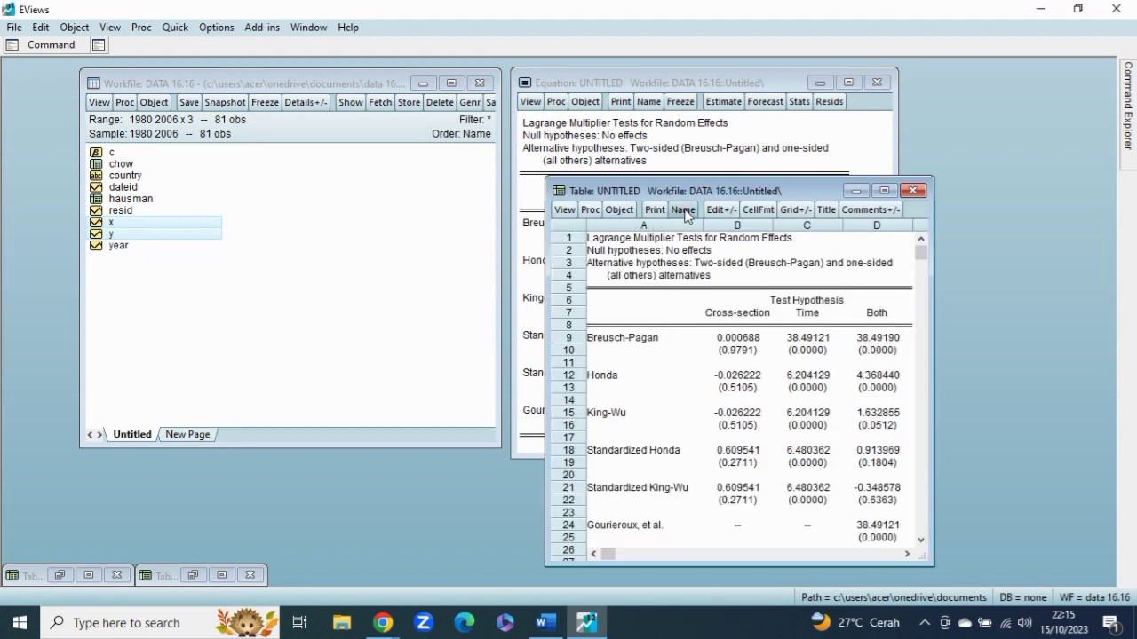
click(682, 210)
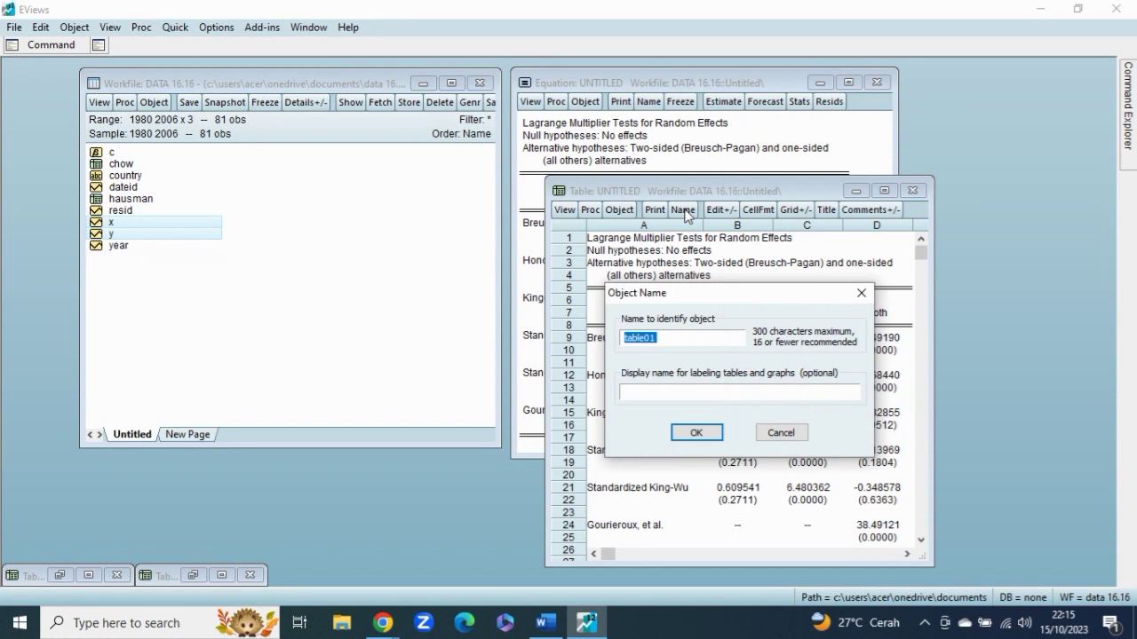
text(lm)
click(708, 432)
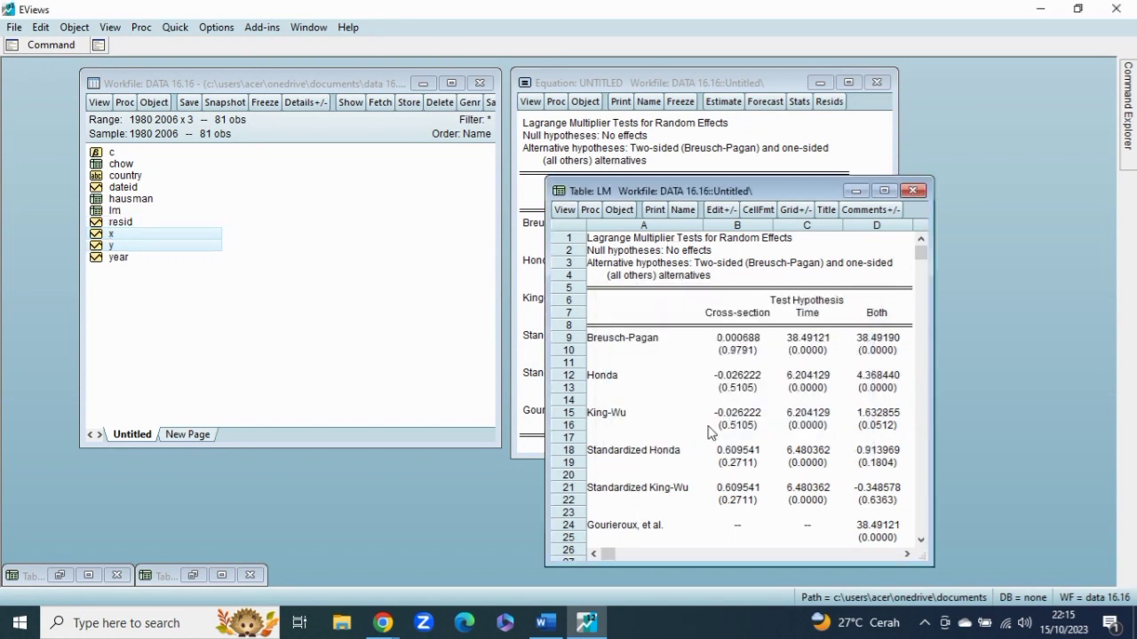
click(856, 191)
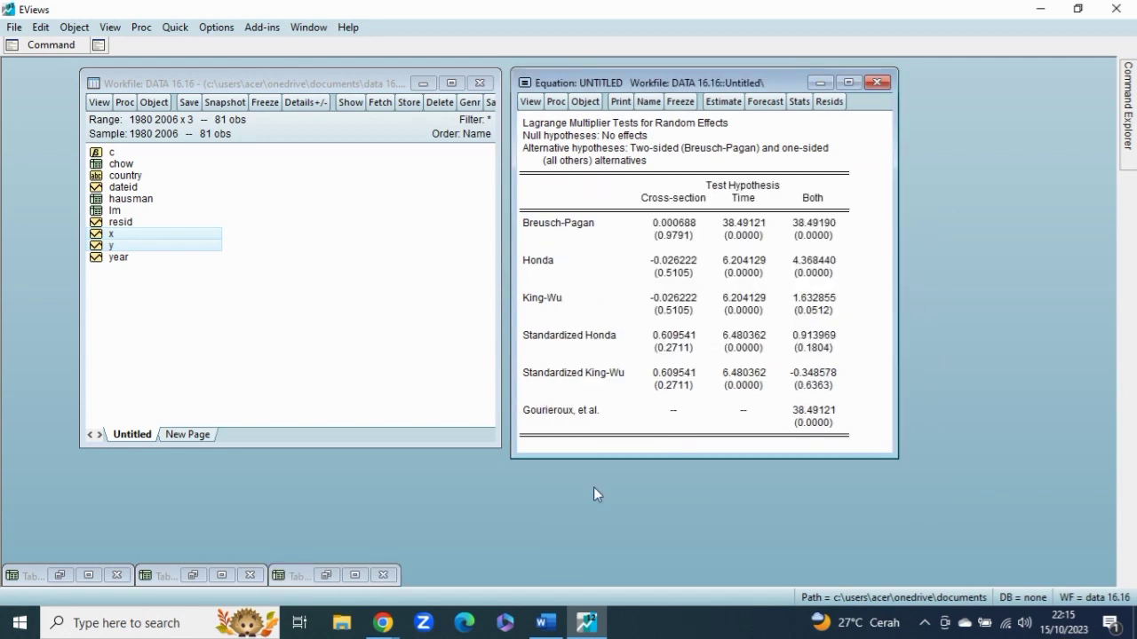
- Switch to the Word results document and correct the UJI LM conclusion to read "breusch pagan" and 0,9791
click(556, 627)
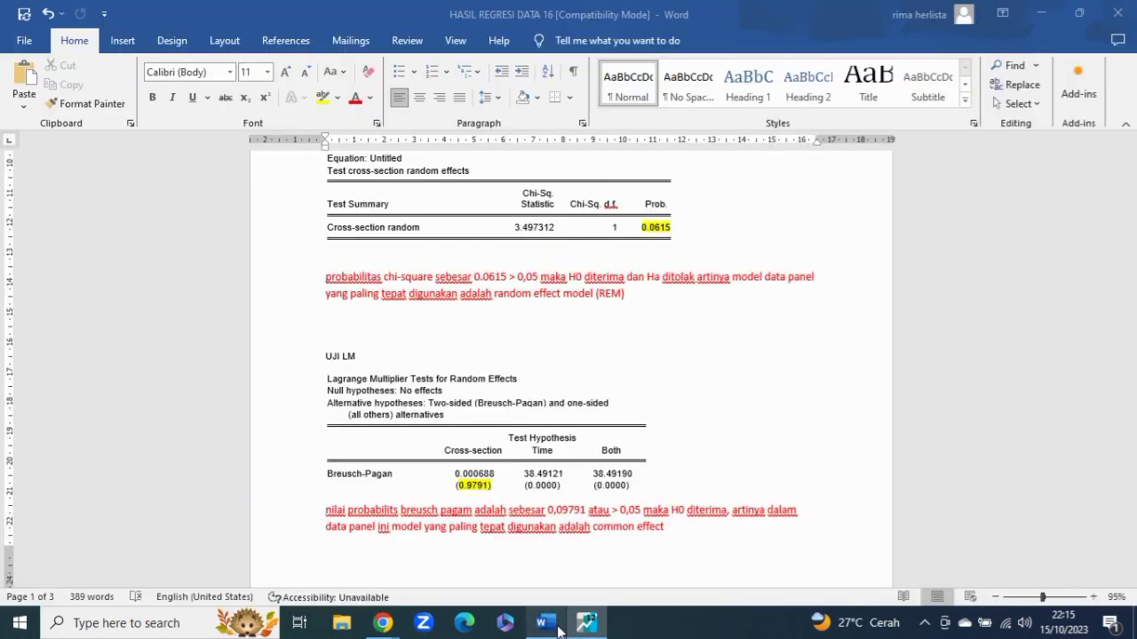
scroll(475, 297, down, 2)
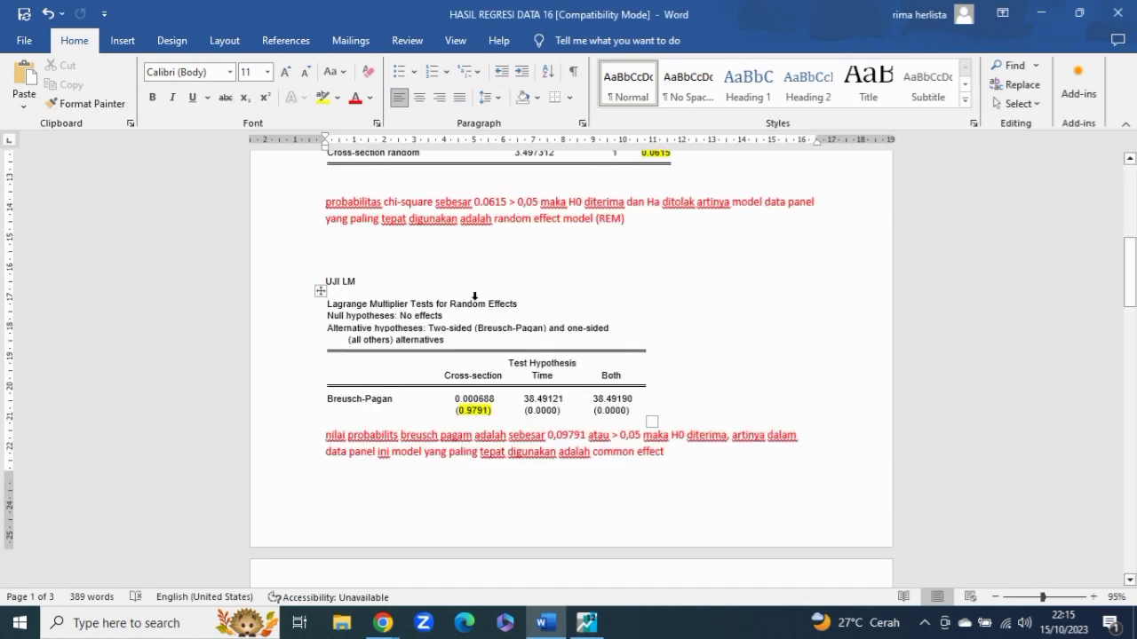
scroll(475, 296, down, 1)
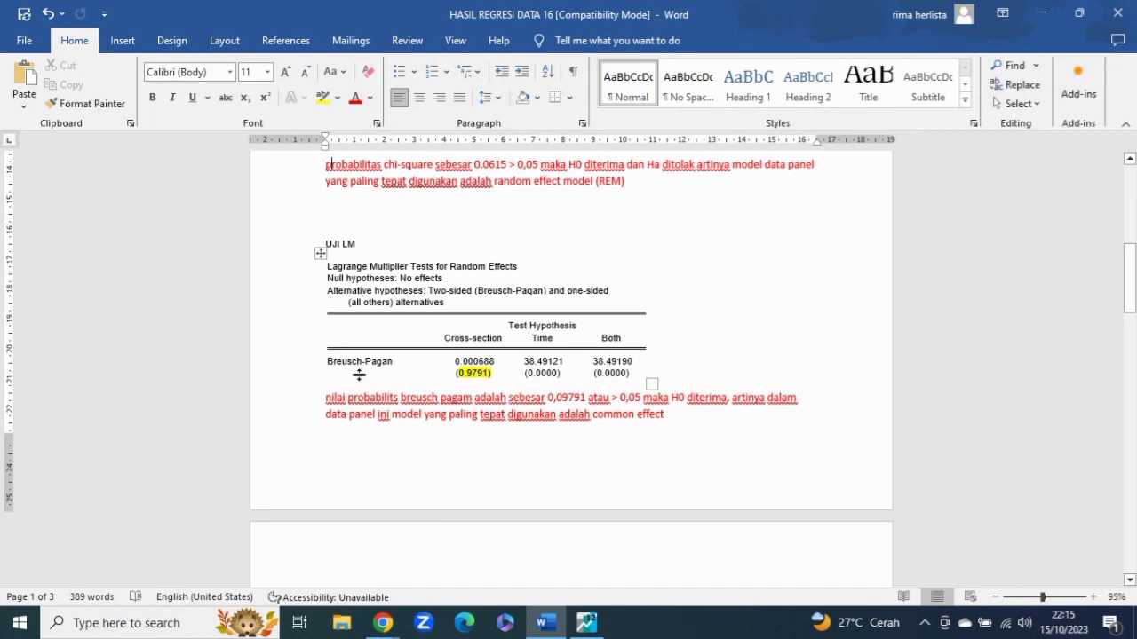
click(471, 400)
key(BackSpace)
text(n)
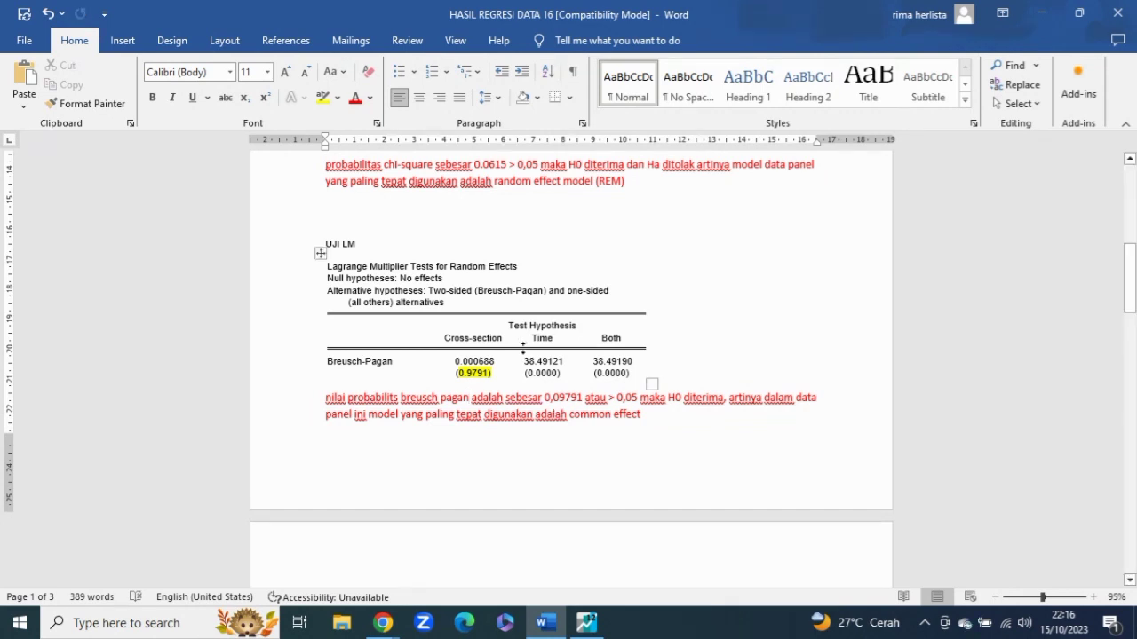
click(554, 402)
key(Delete)
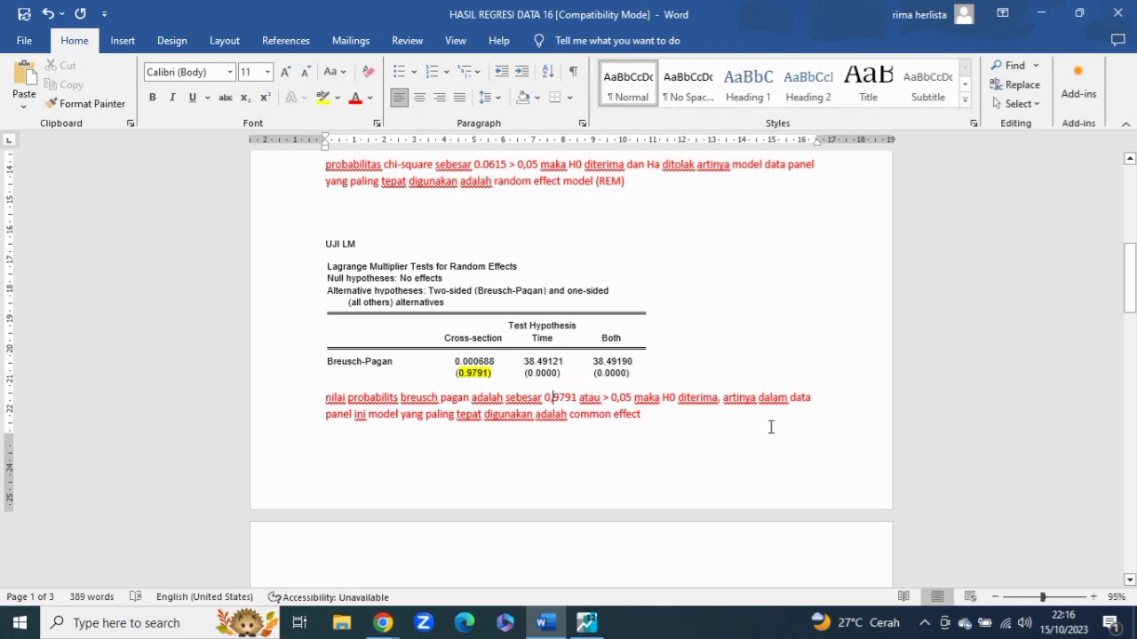
- Review the written conclusions of the Chow, Hausman and LM tests to compare which panel model each one selects
scroll(771, 427, up, 1)
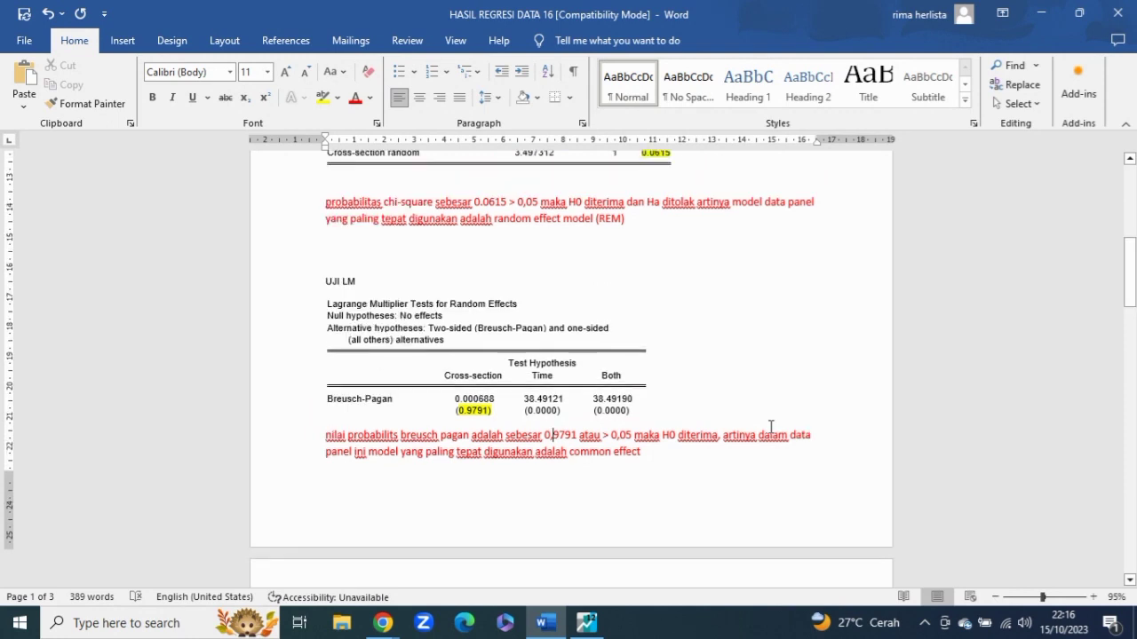
scroll(771, 427, up, 1)
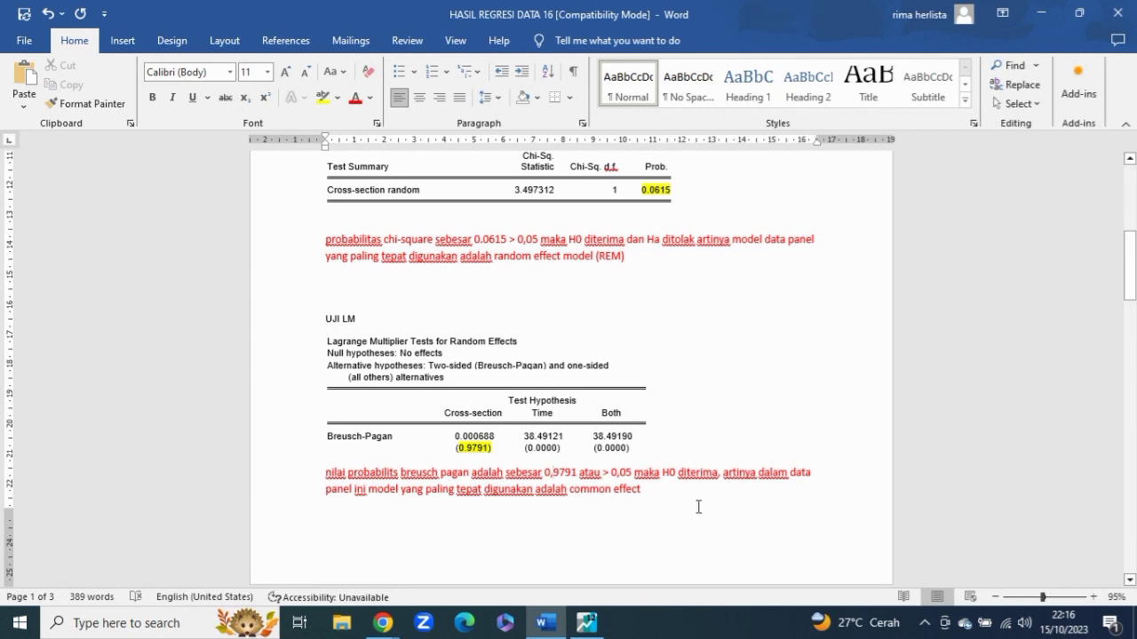
scroll(607, 436, up, 5)
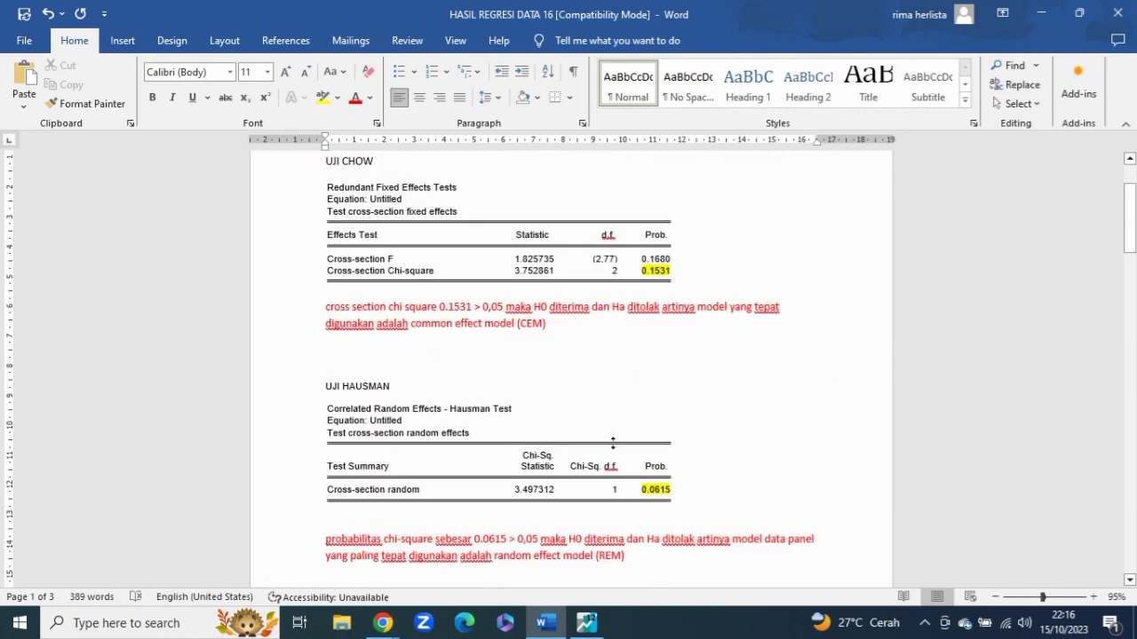
scroll(612, 442, up, 2)
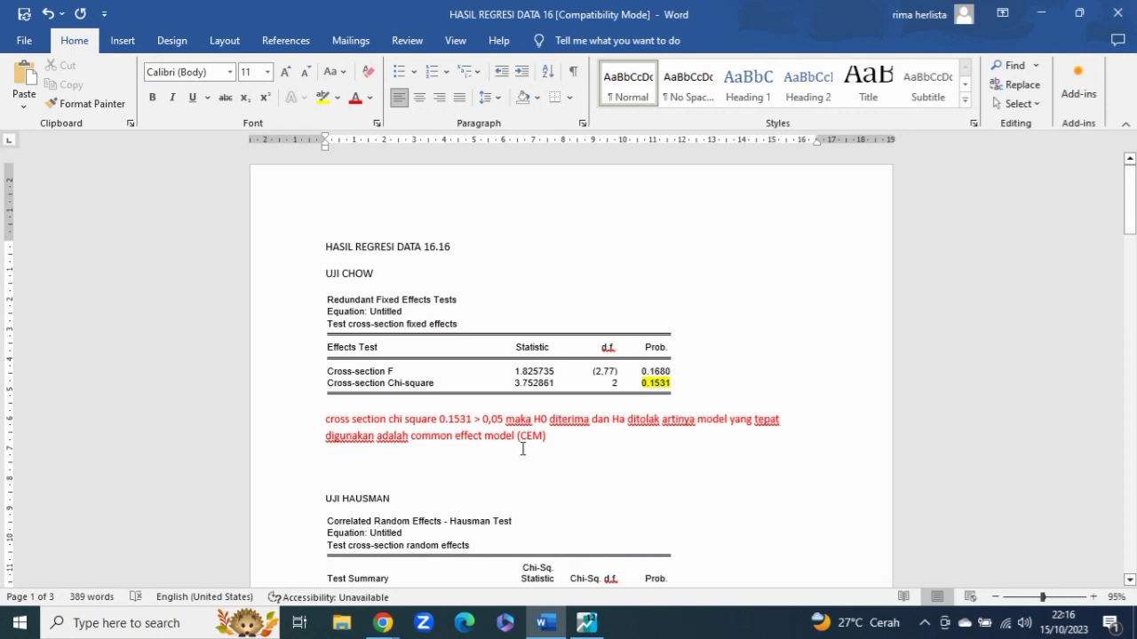
scroll(522, 449, down, 3)
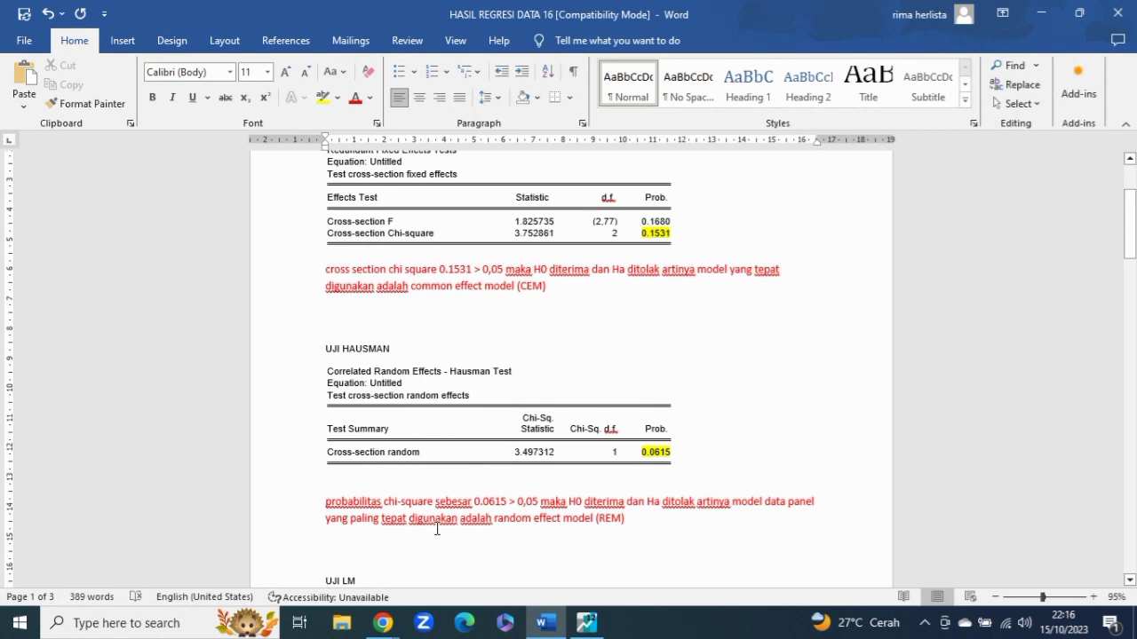
scroll(597, 519, down, 2)
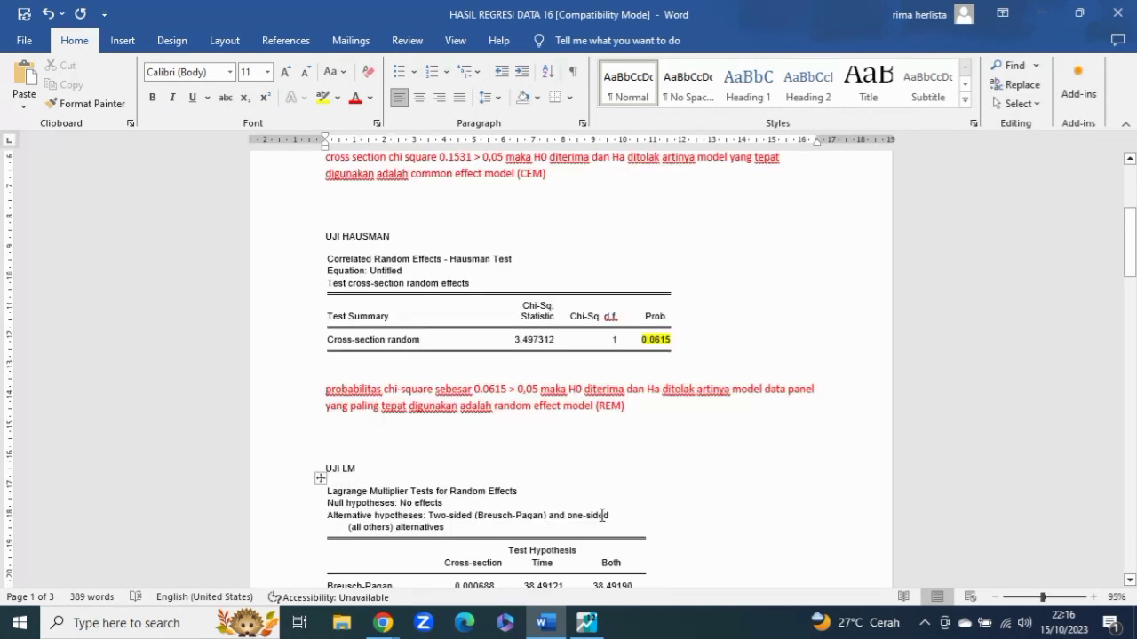
scroll(601, 515, down, 3)
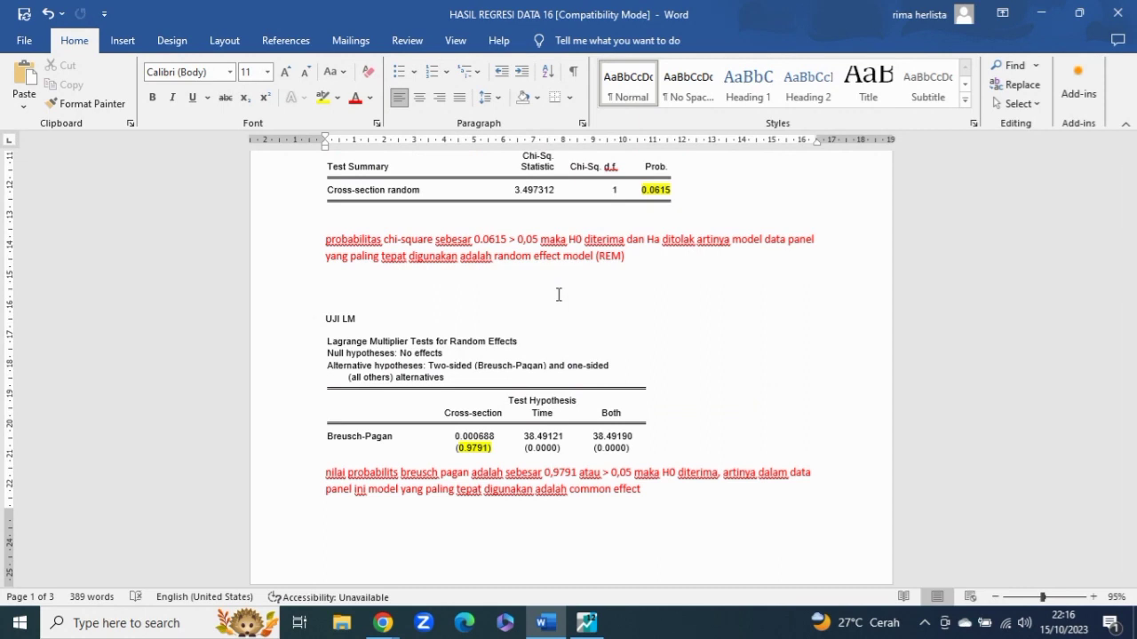
click(552, 475)
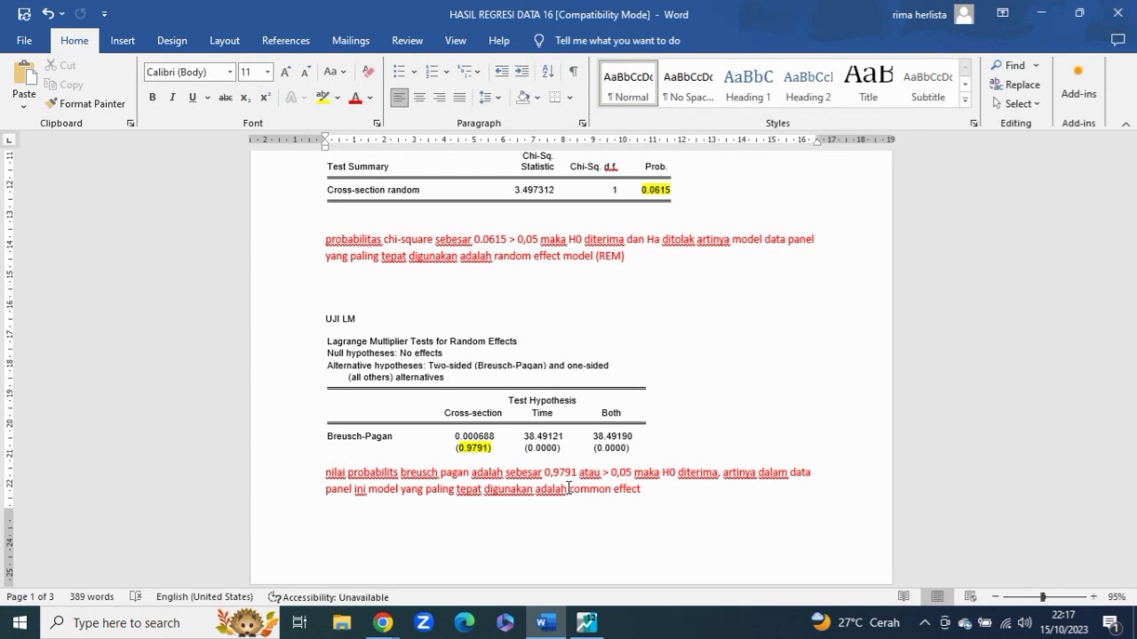
- Switch to EViews and estimate y c x as a common effects equation with cross-section and period effects None, replacing the untitled equation
click(586, 621)
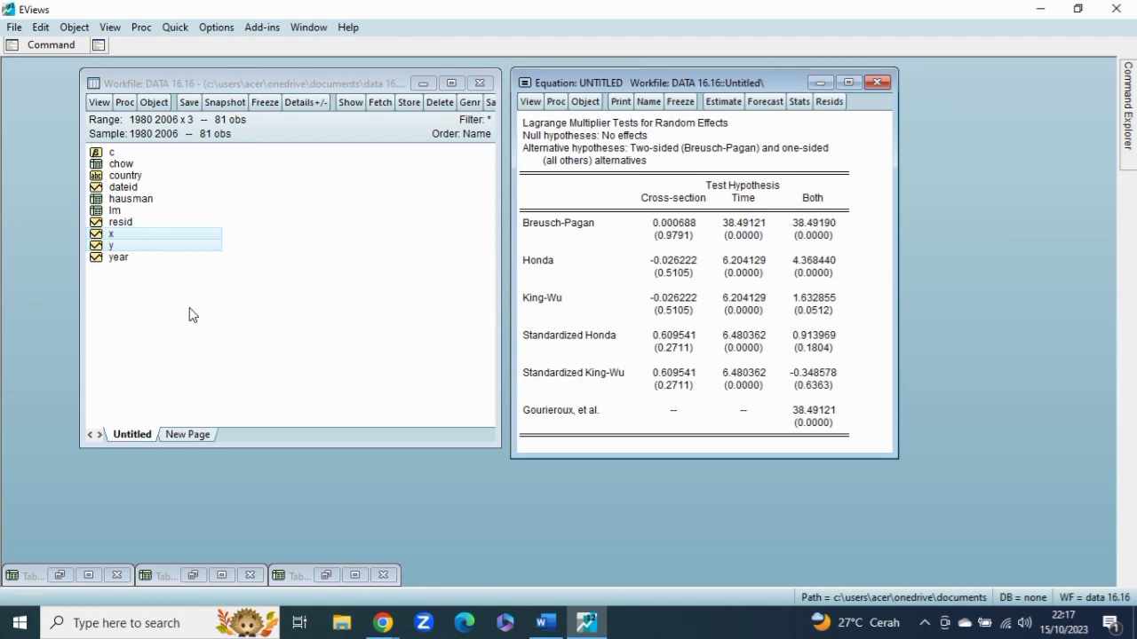
right_click(203, 245)
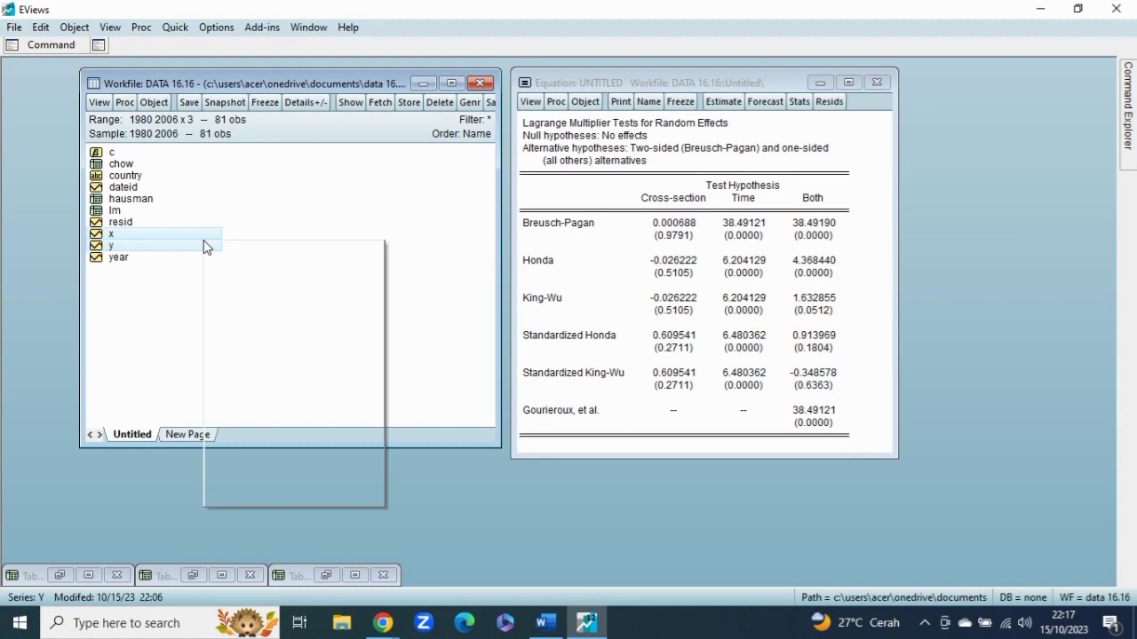
mouse_move(270, 255)
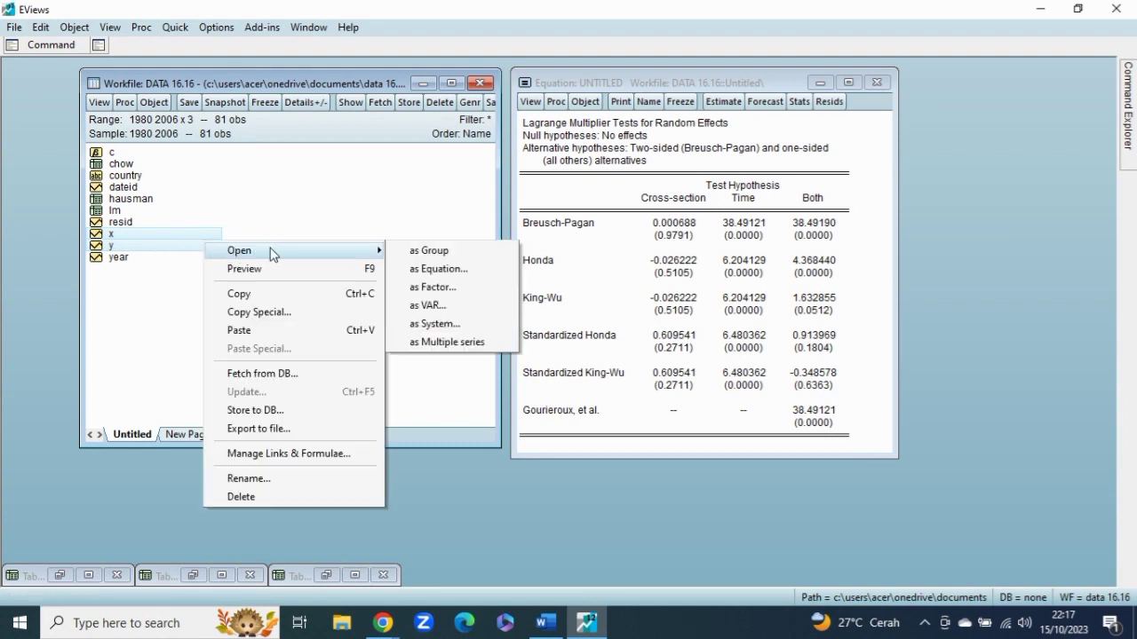
click(414, 269)
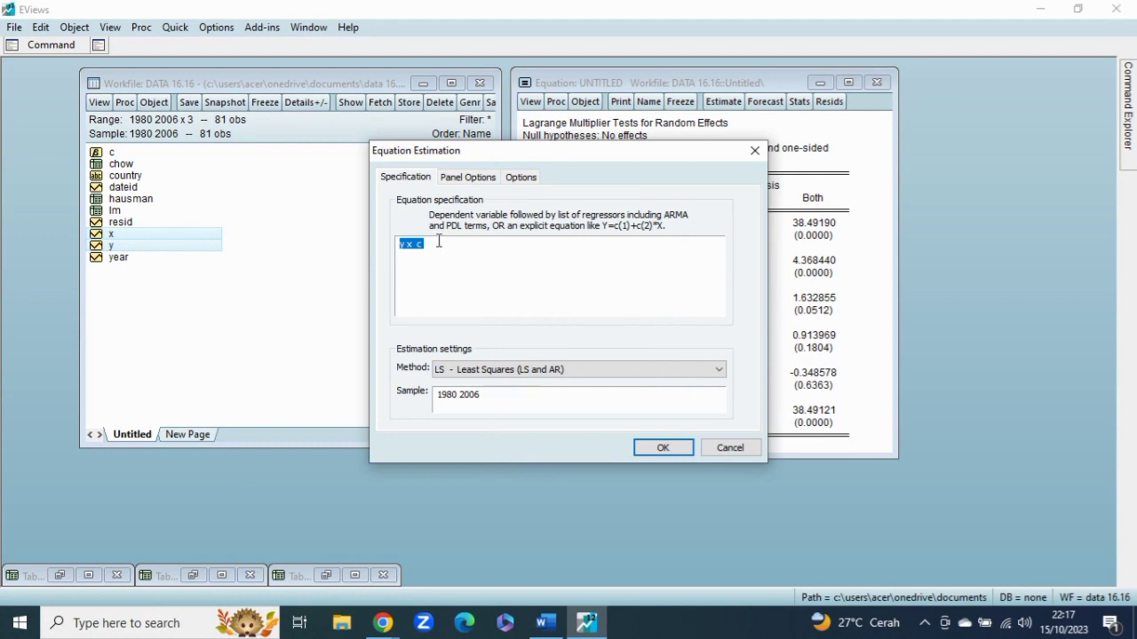
click(438, 248)
text(c)
click(452, 177)
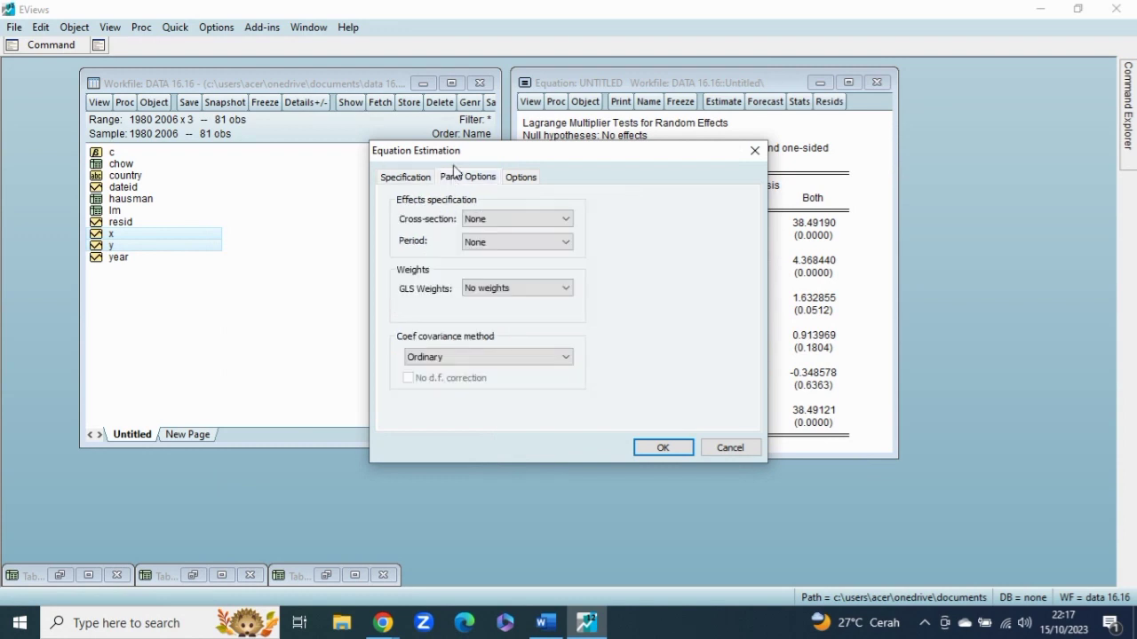
click(404, 180)
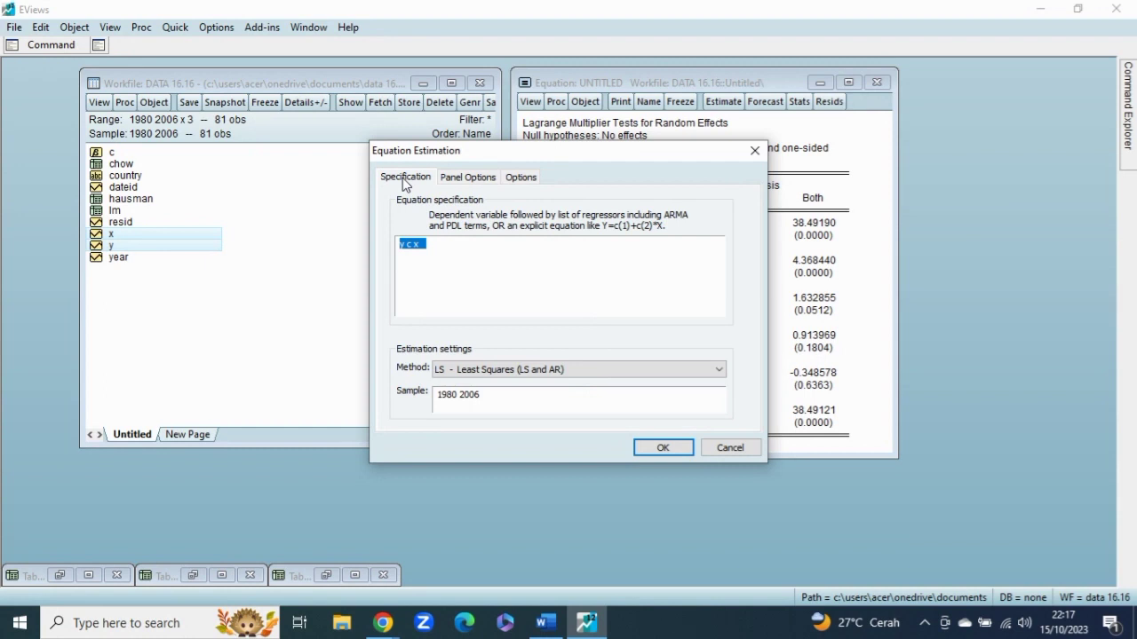
click(663, 448)
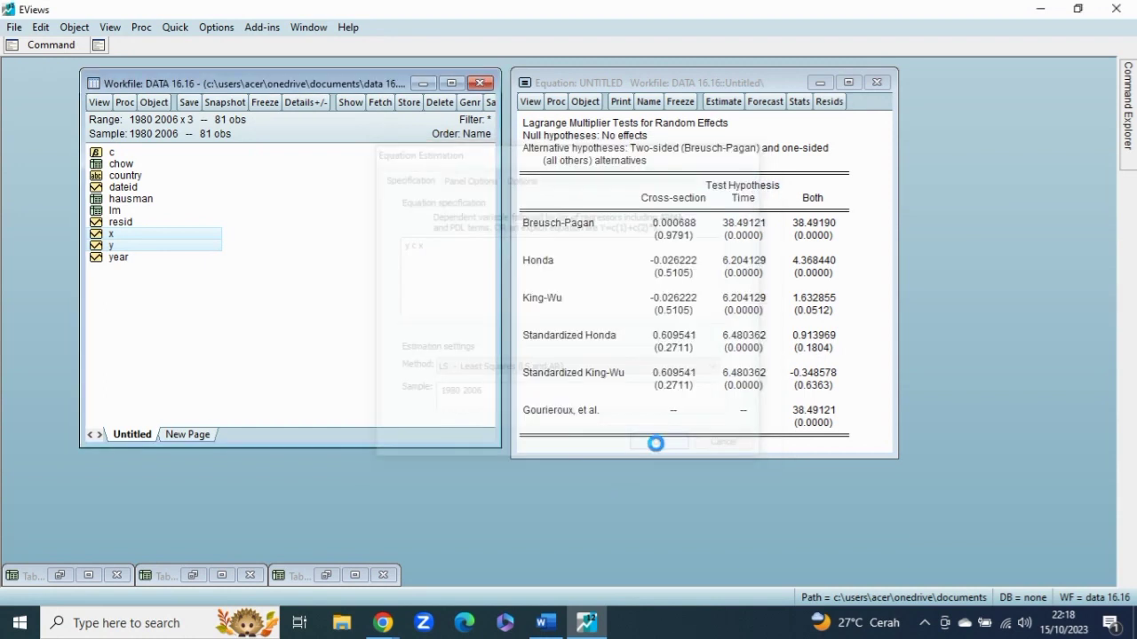
click(546, 336)
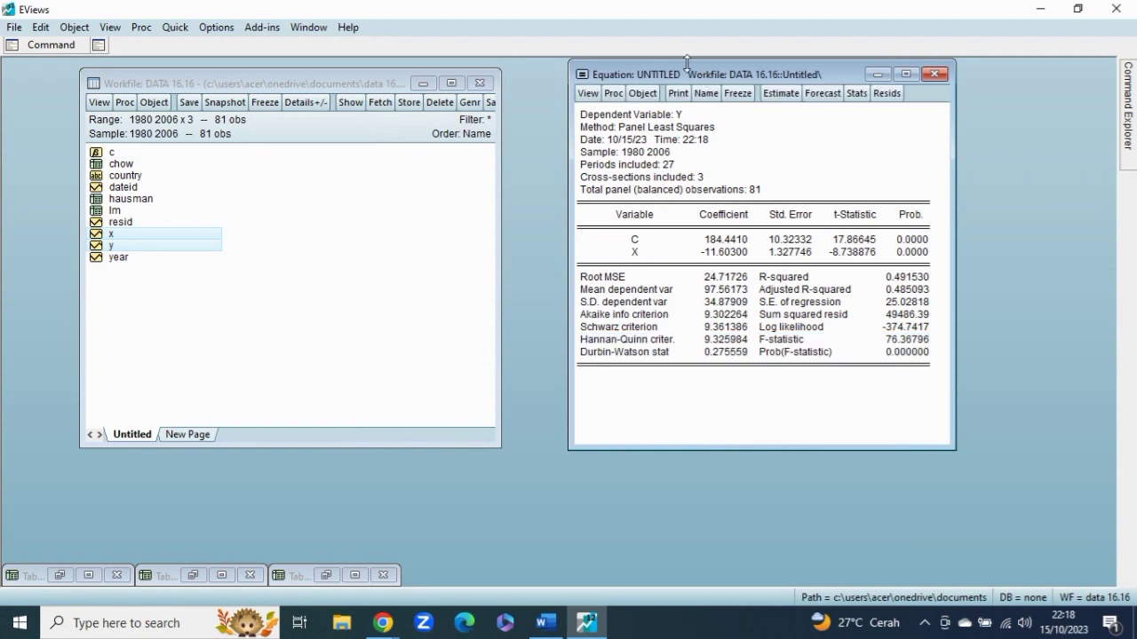
drag(672, 75, 618, 80)
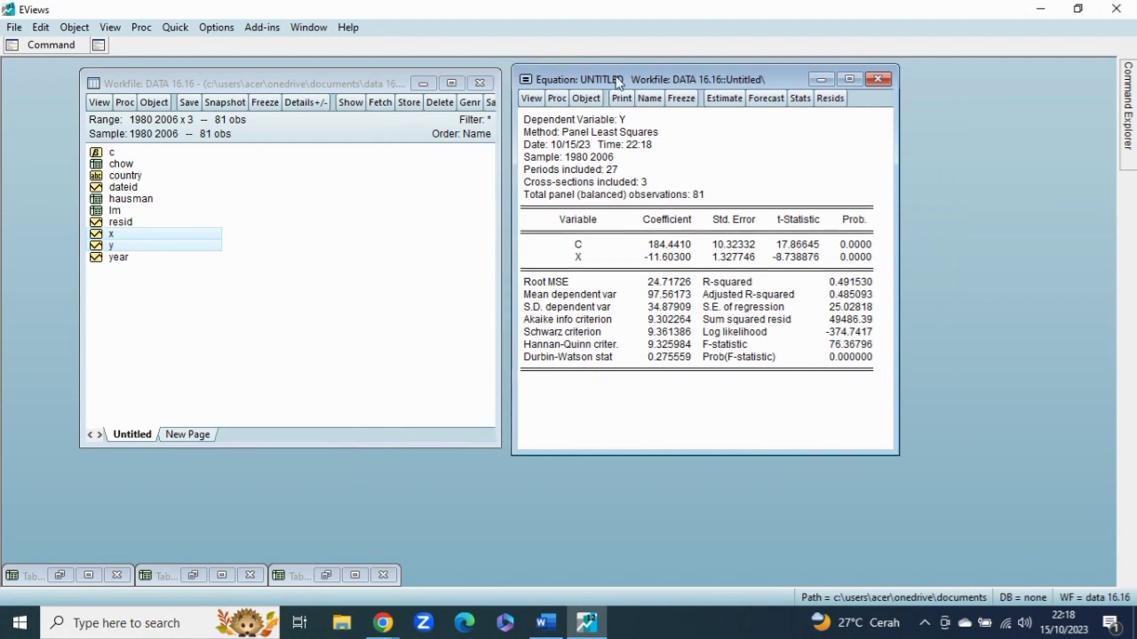
- Run the Histogram - Normality Test on the residuals of the common effects equation
click(531, 100)
mouse_move(624, 197)
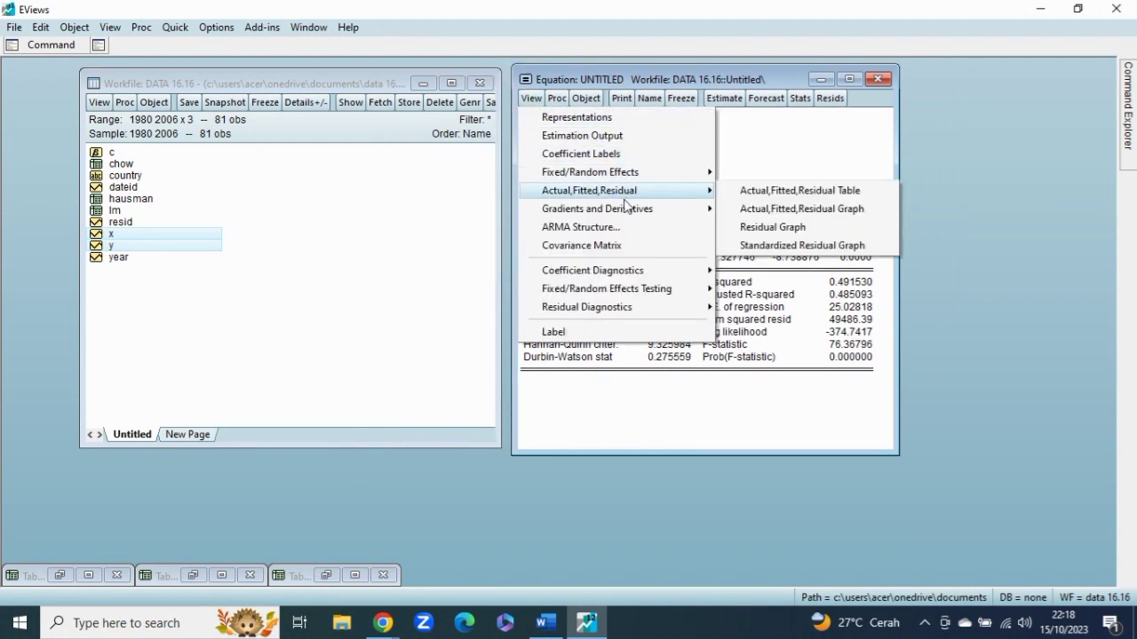
mouse_move(558, 311)
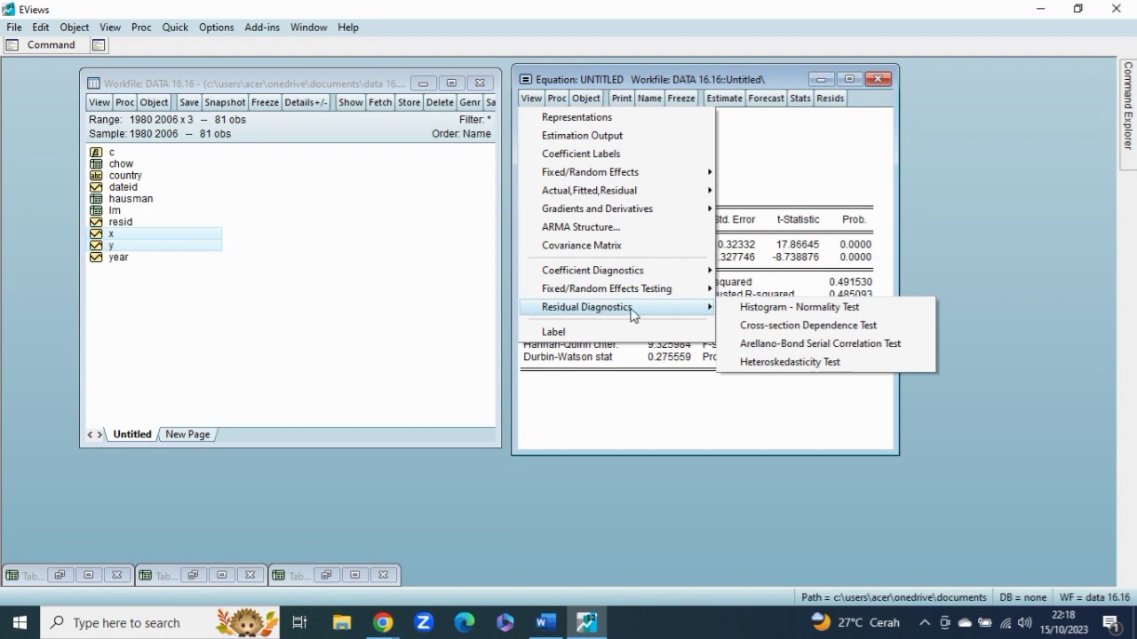
click(756, 311)
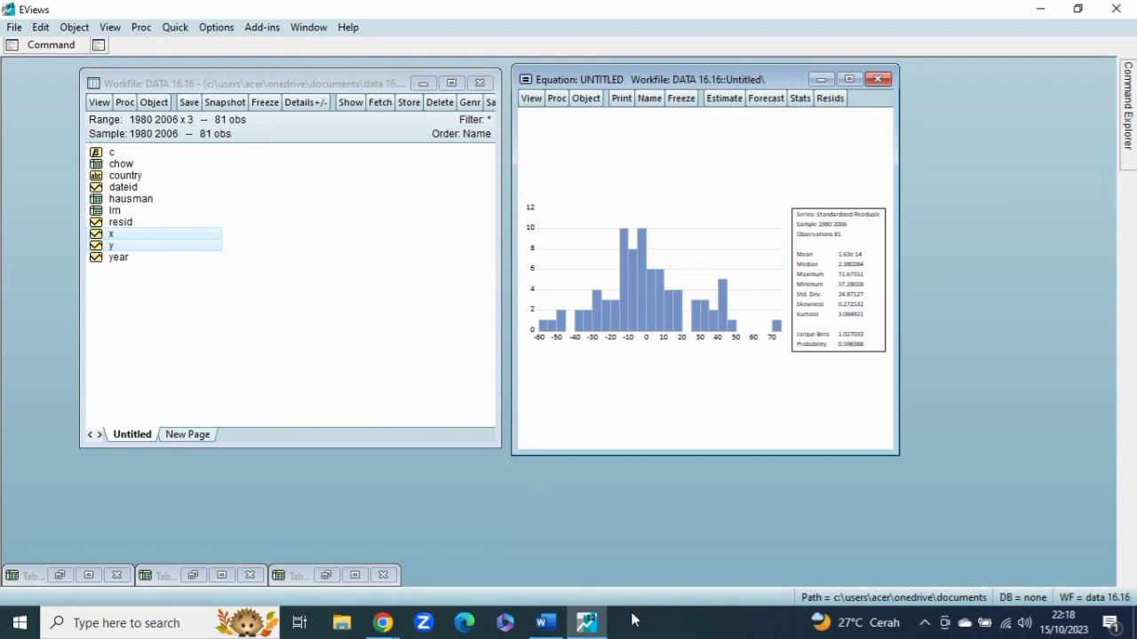
- Switch to the Word results document and read the UJI NORMALITAS histogram and its written conclusion
click(536, 634)
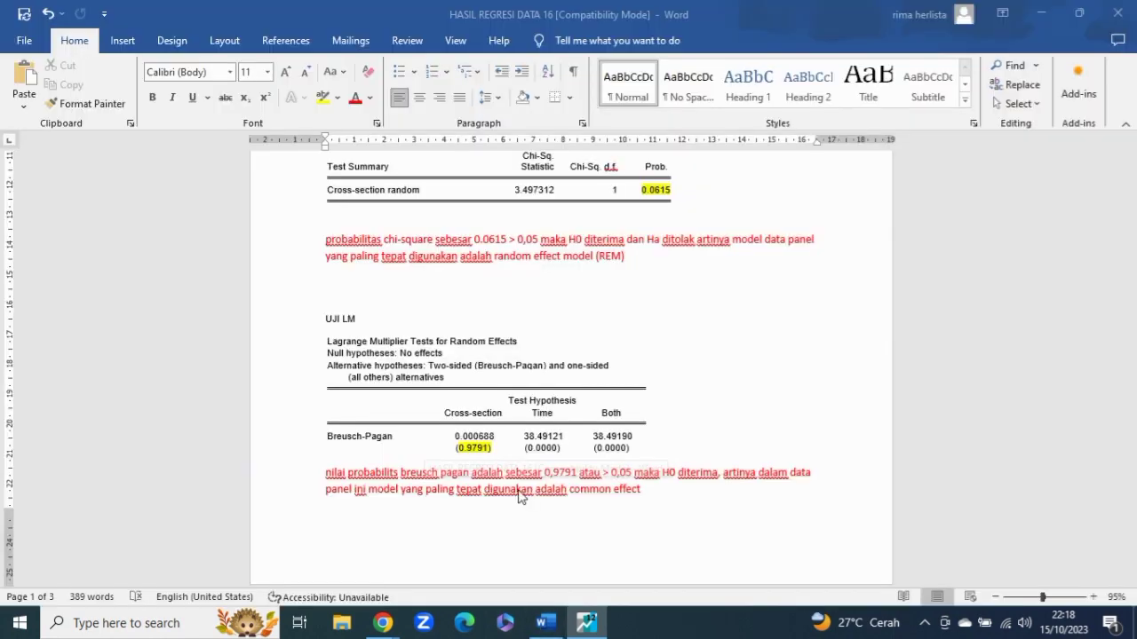
scroll(517, 426, down, 7)
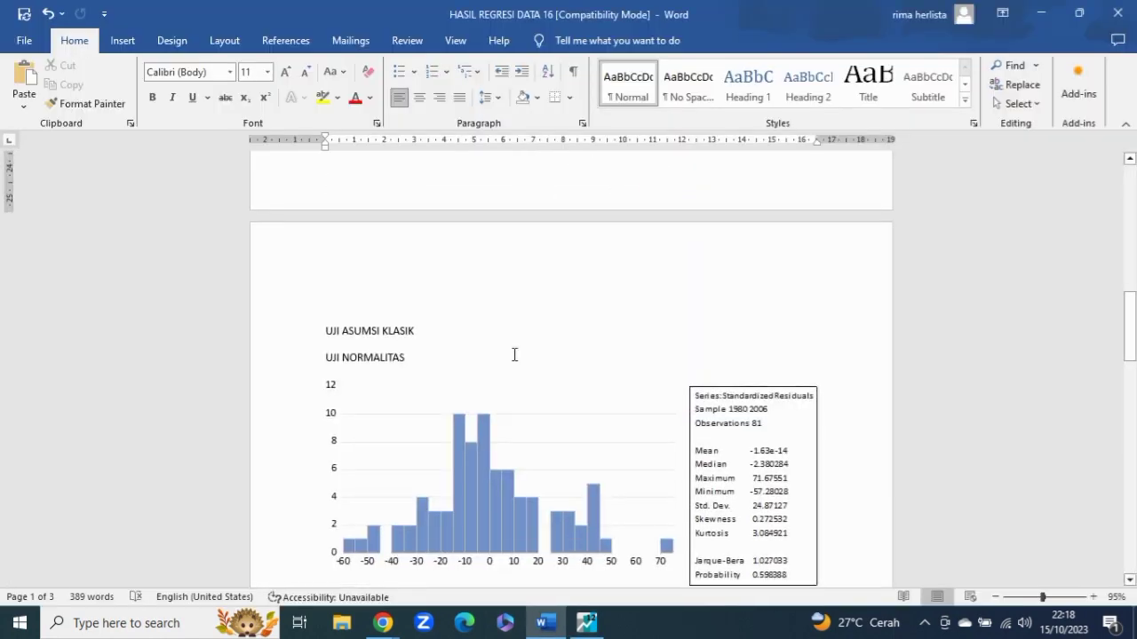
scroll(514, 355, down, 3)
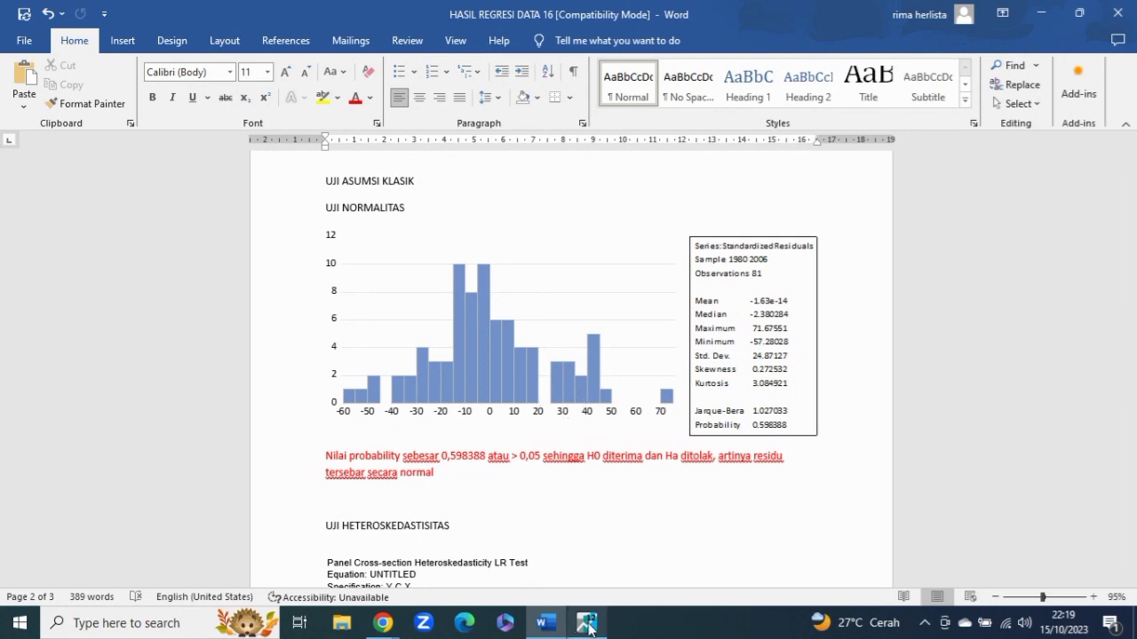
- Switch back to EViews and re-estimate the equation y c x by least squares, discarding the untitled equation with the histogram
mouse_move(589, 627)
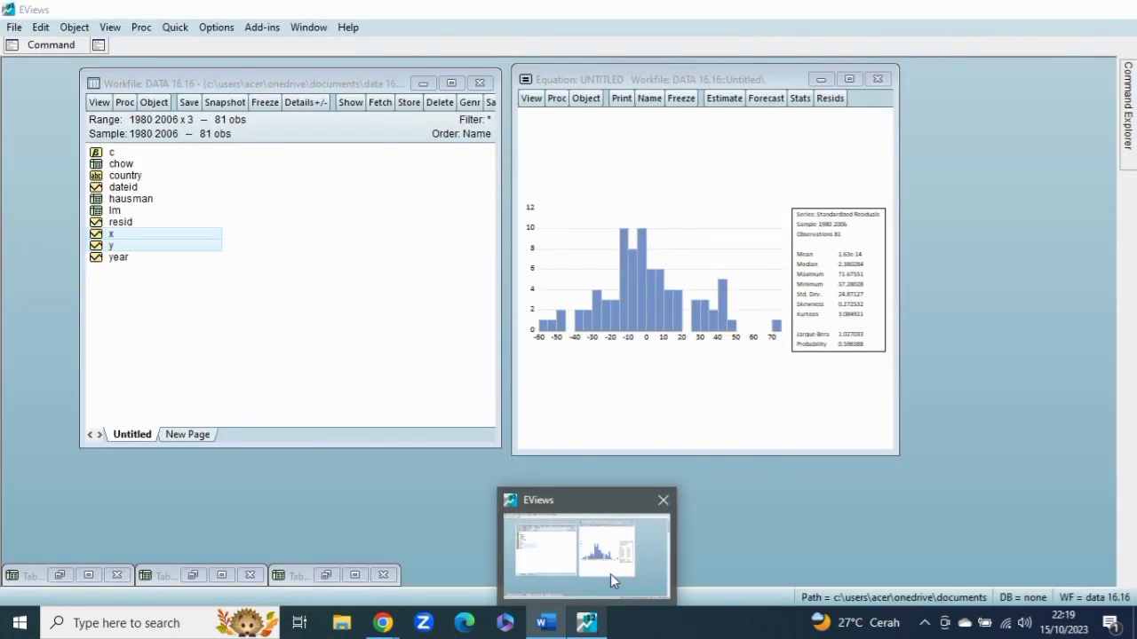
click(610, 574)
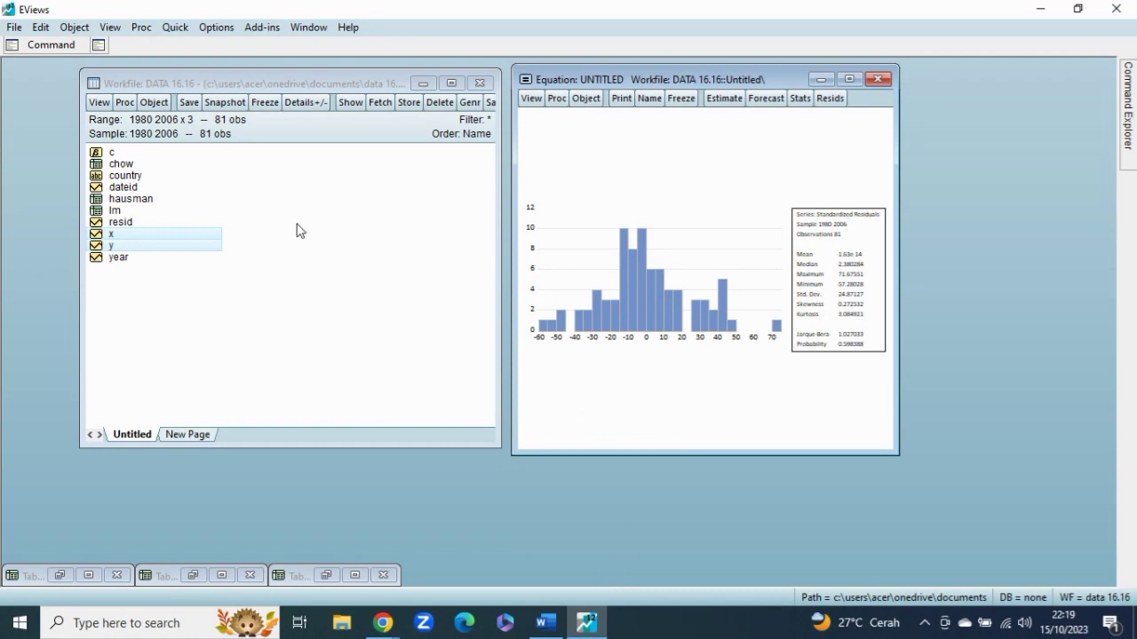
right_click(210, 241)
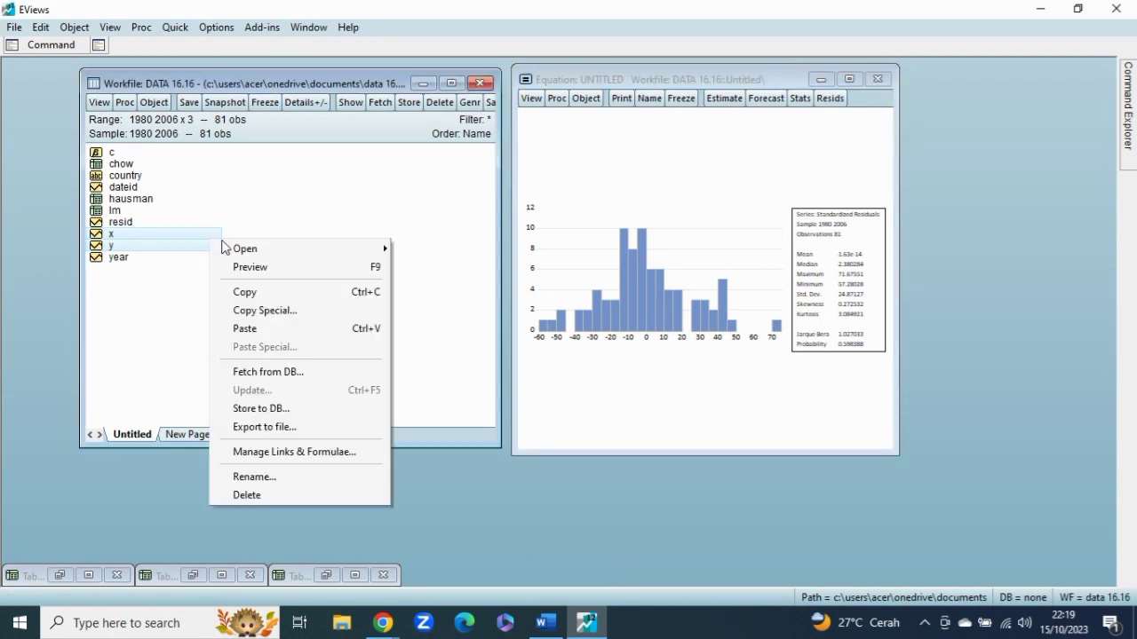
mouse_move(383, 248)
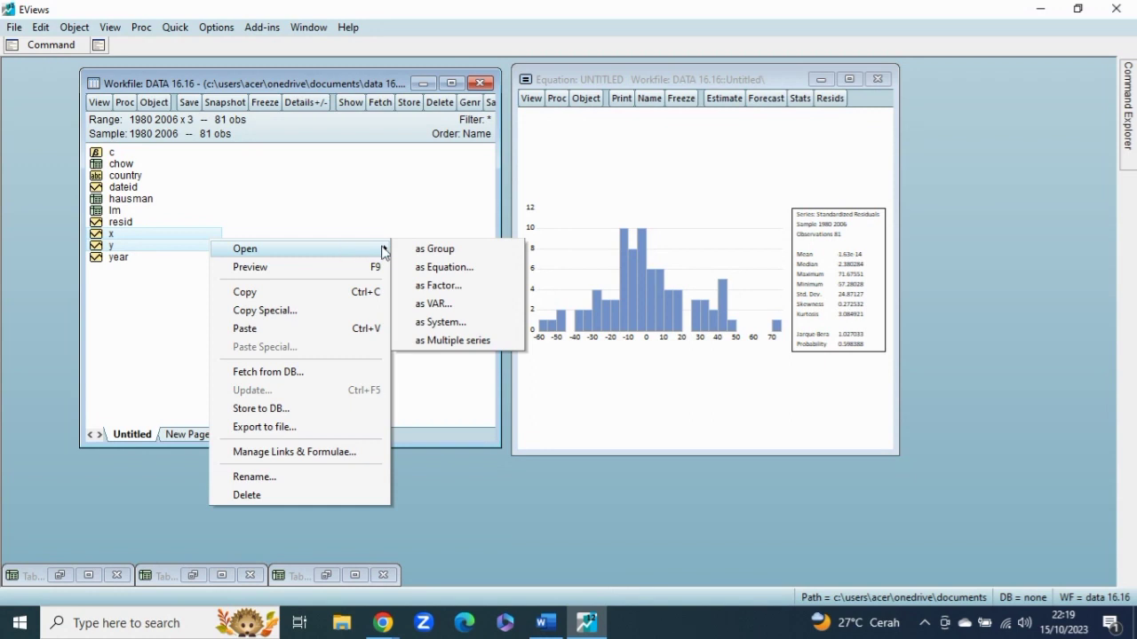
click(444, 268)
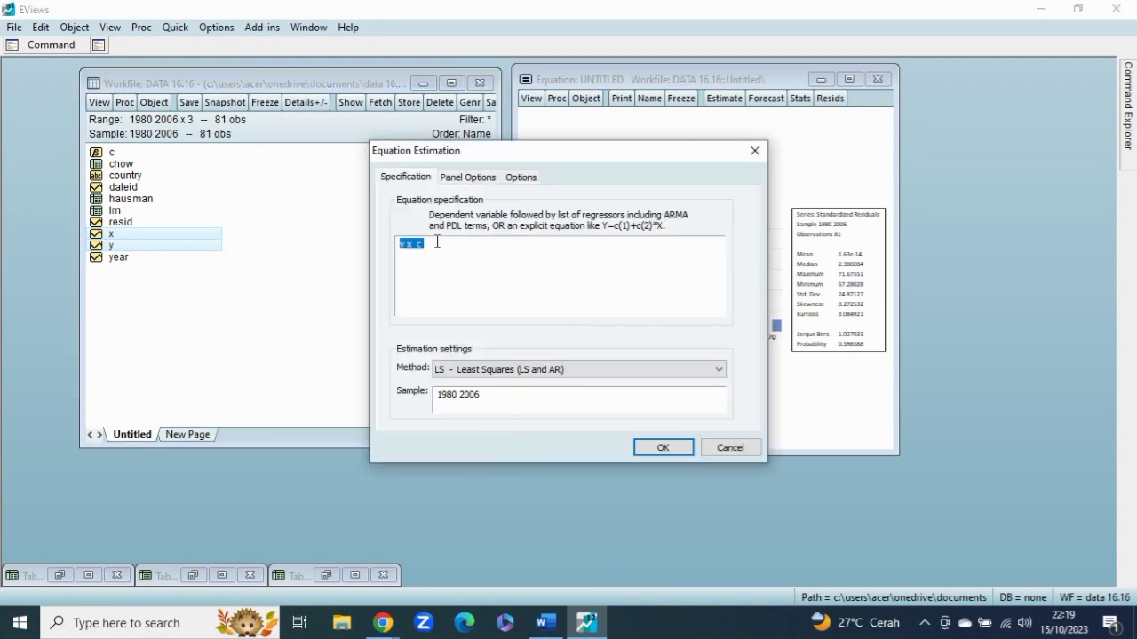
click(441, 249)
key(BackSpace)
key(BackSpace)
text(c)
click(662, 447)
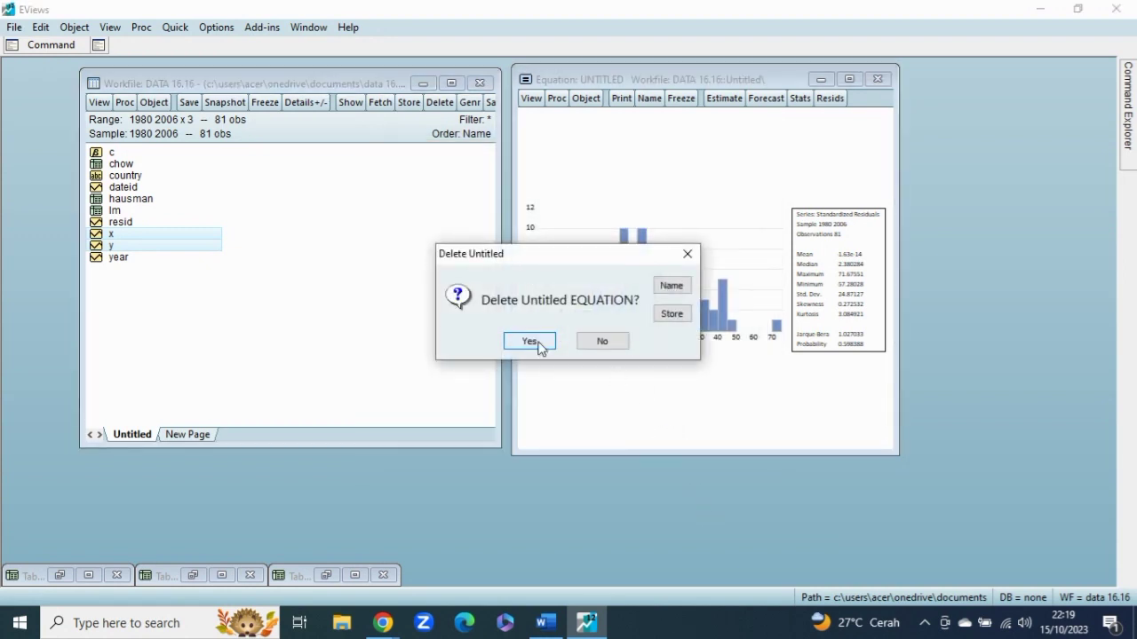
click(537, 343)
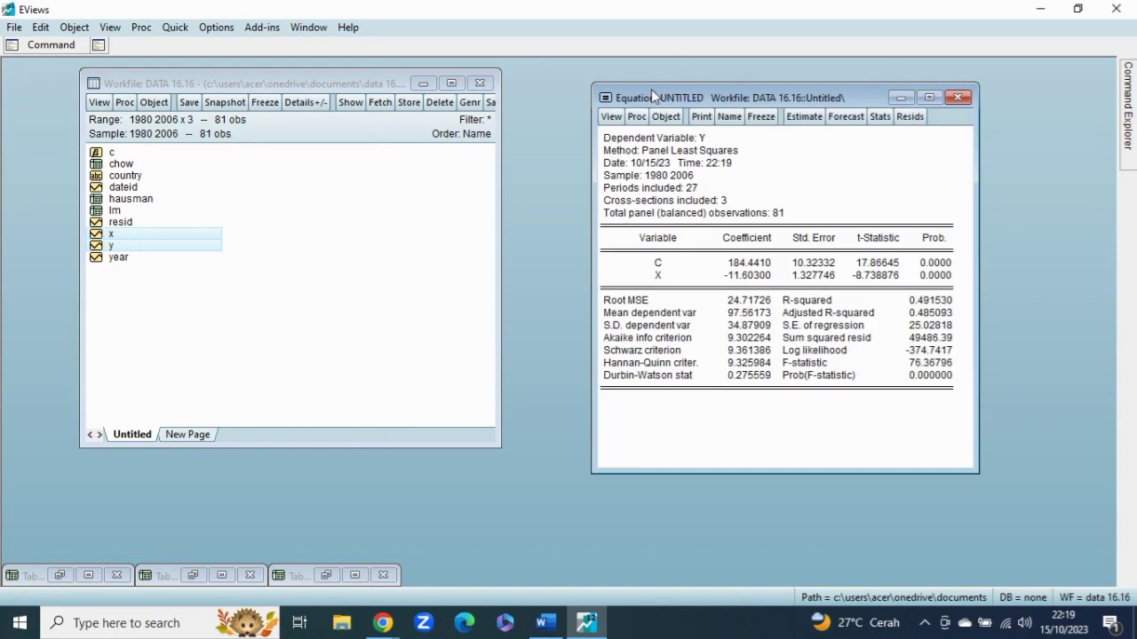
drag(653, 95, 585, 74)
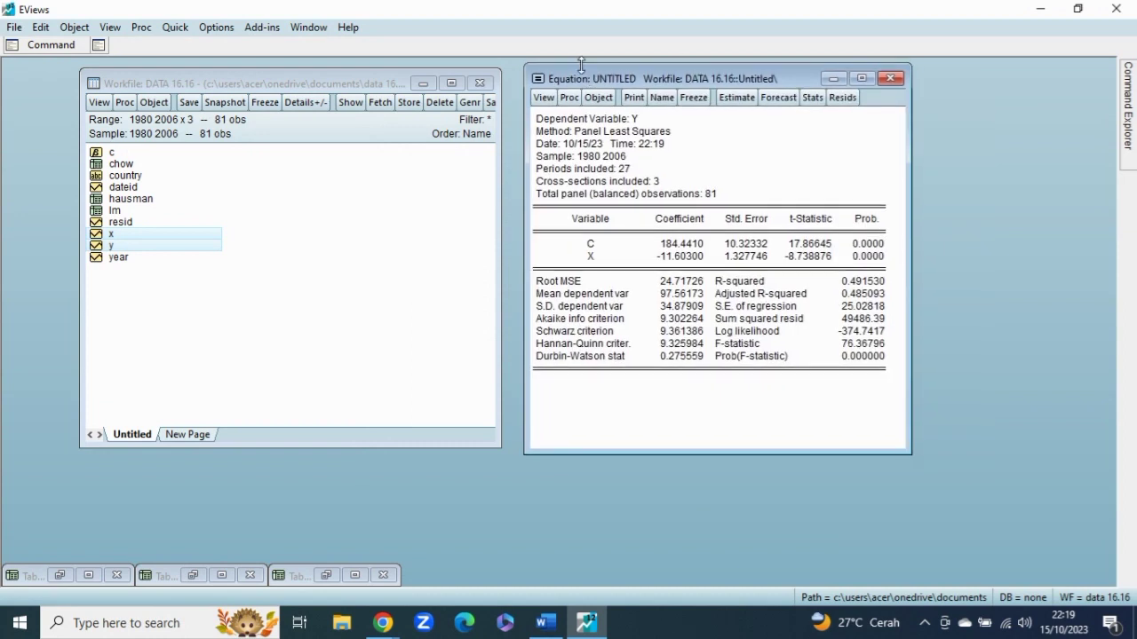
- Run the residual Heteroskedasticity Test on the equation and widen the output pane to show the full Cross-Section Test table
click(543, 98)
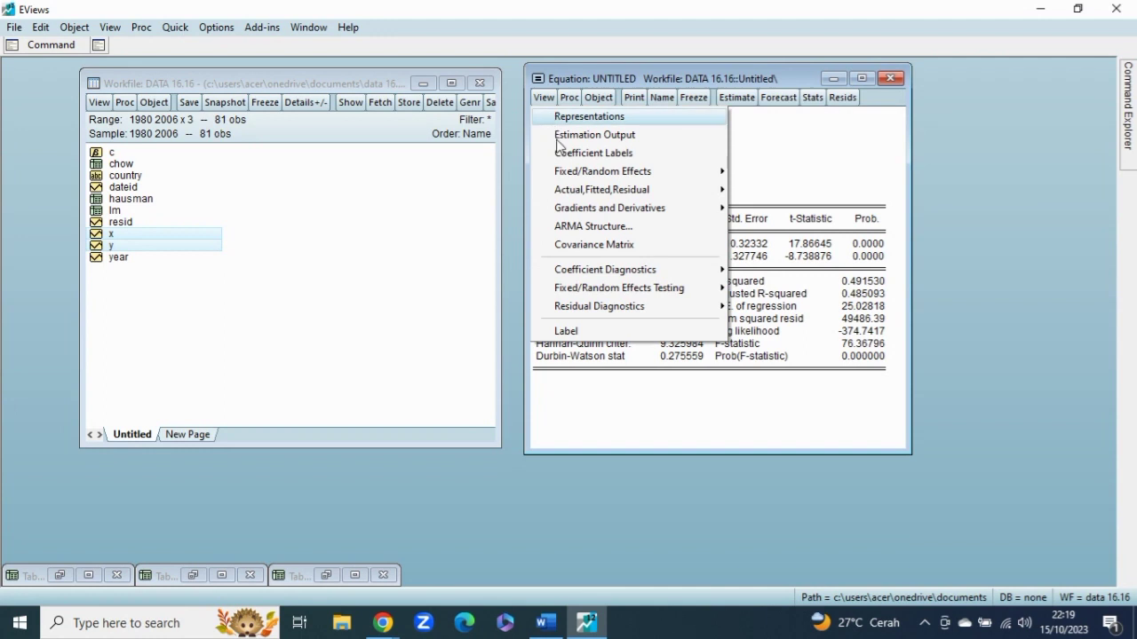
mouse_move(626, 308)
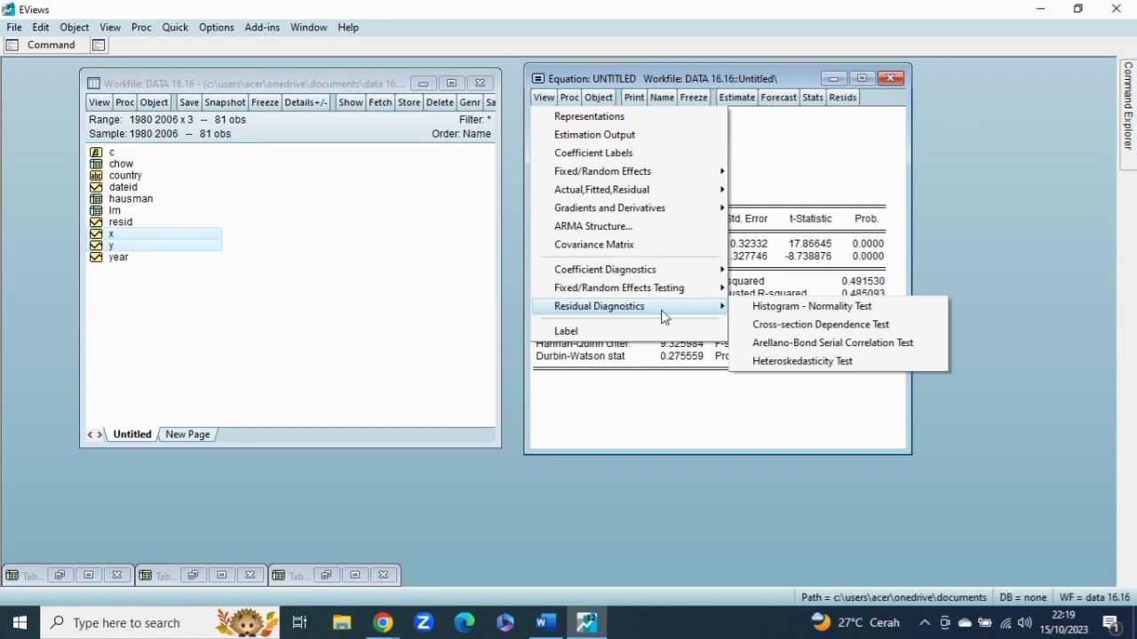
click(775, 362)
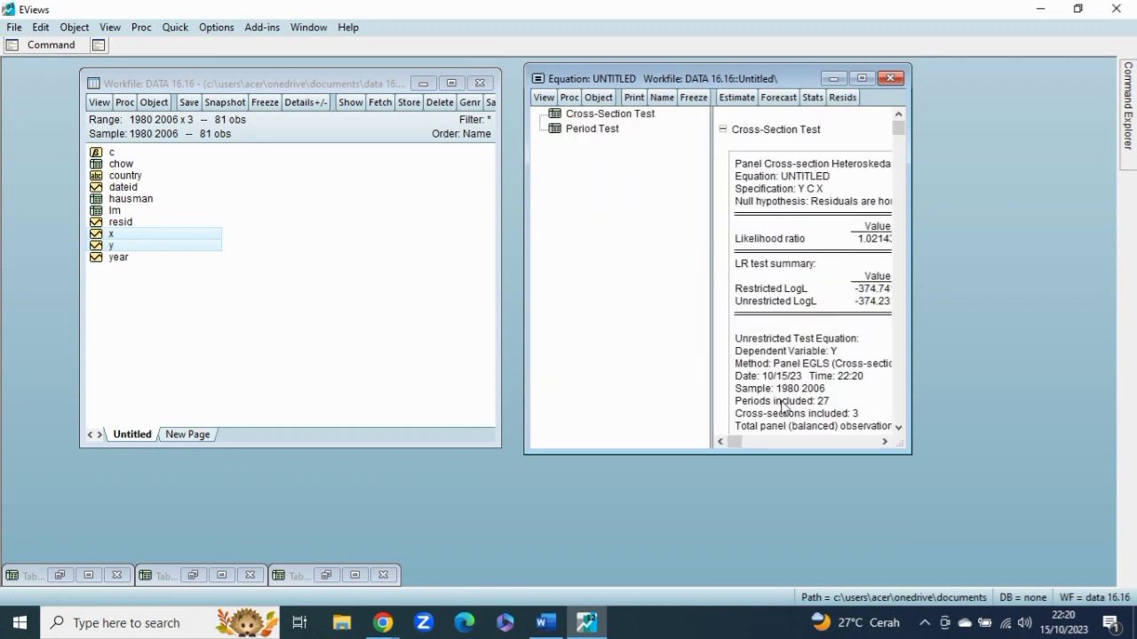
drag(711, 275, 571, 276)
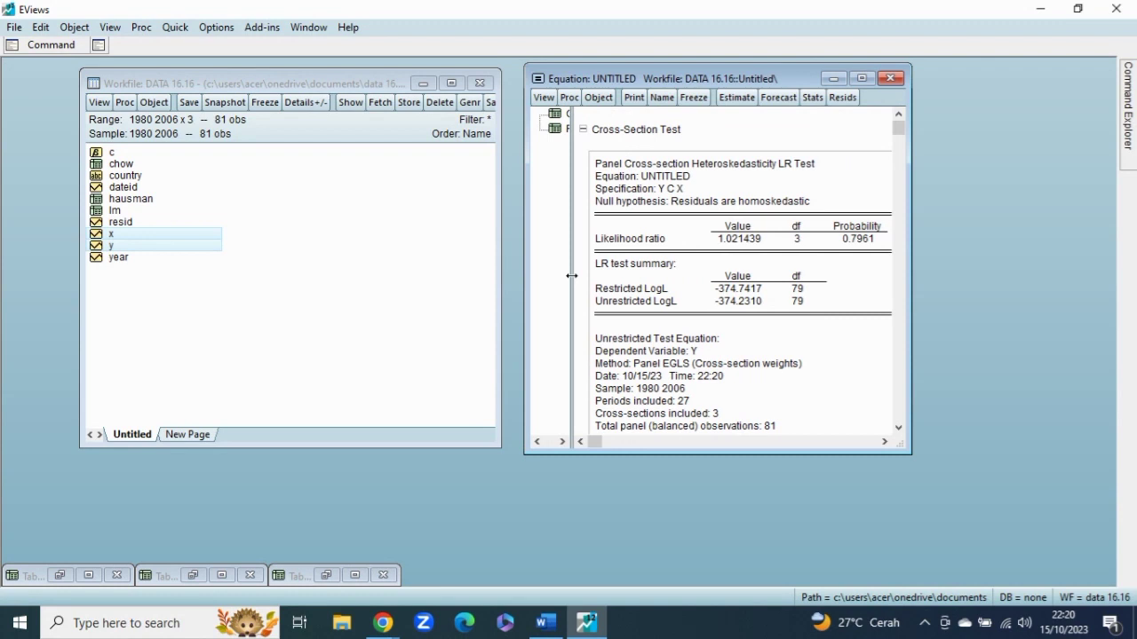
scroll(727, 333, down, 1)
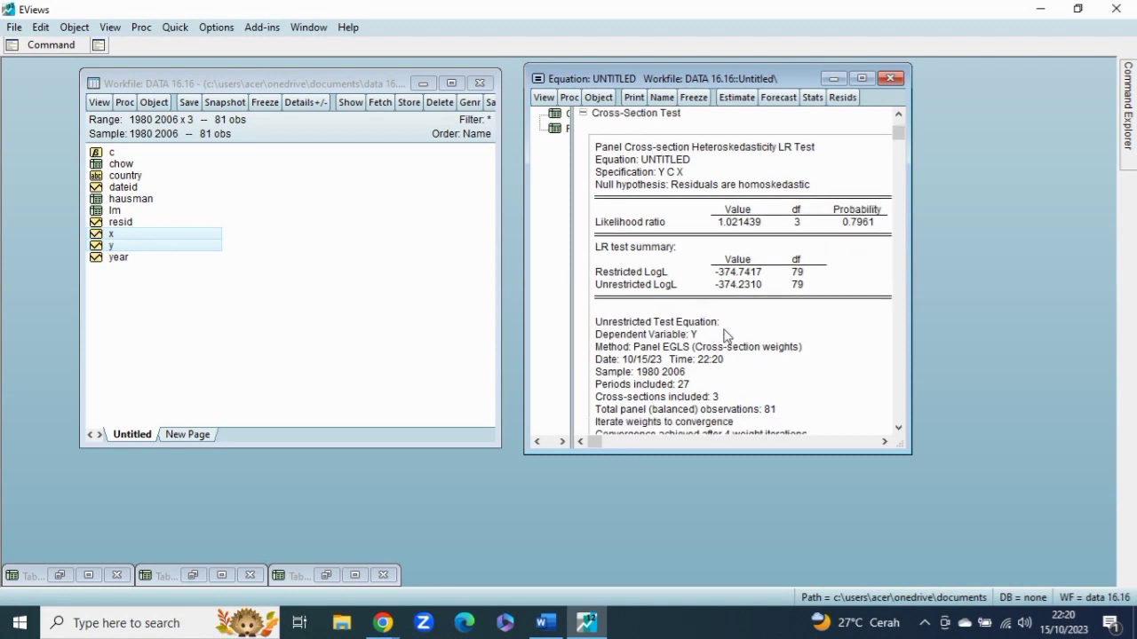
scroll(725, 334, up, 1)
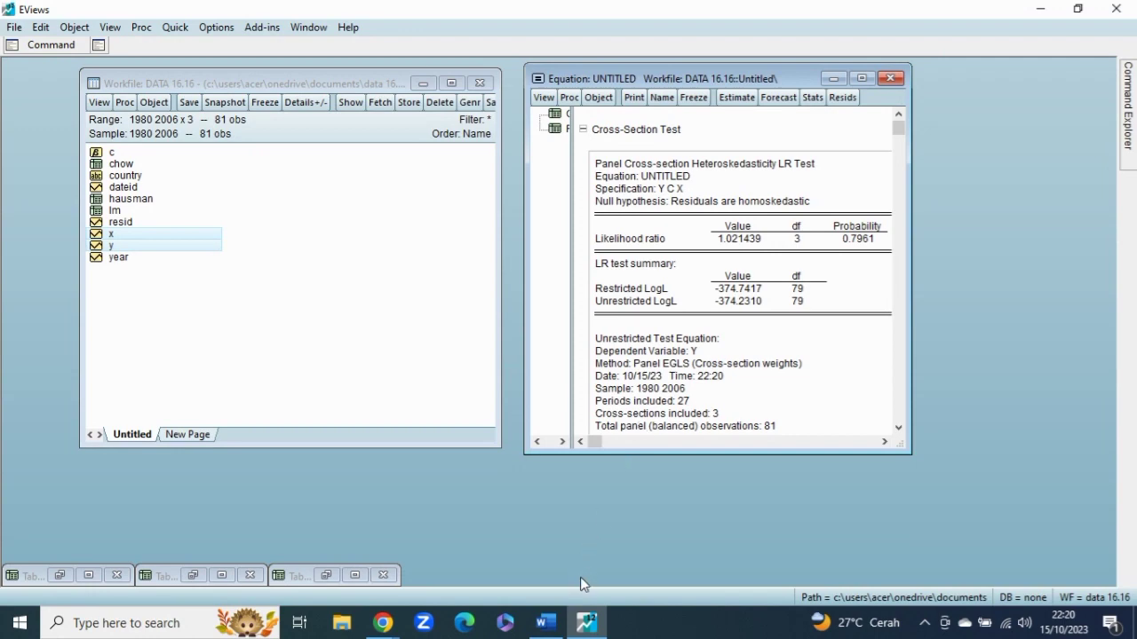
- Read the UJI HETEROSKEDASTISITAS table and written conclusion in the Word results document, and return to EViews
click(547, 623)
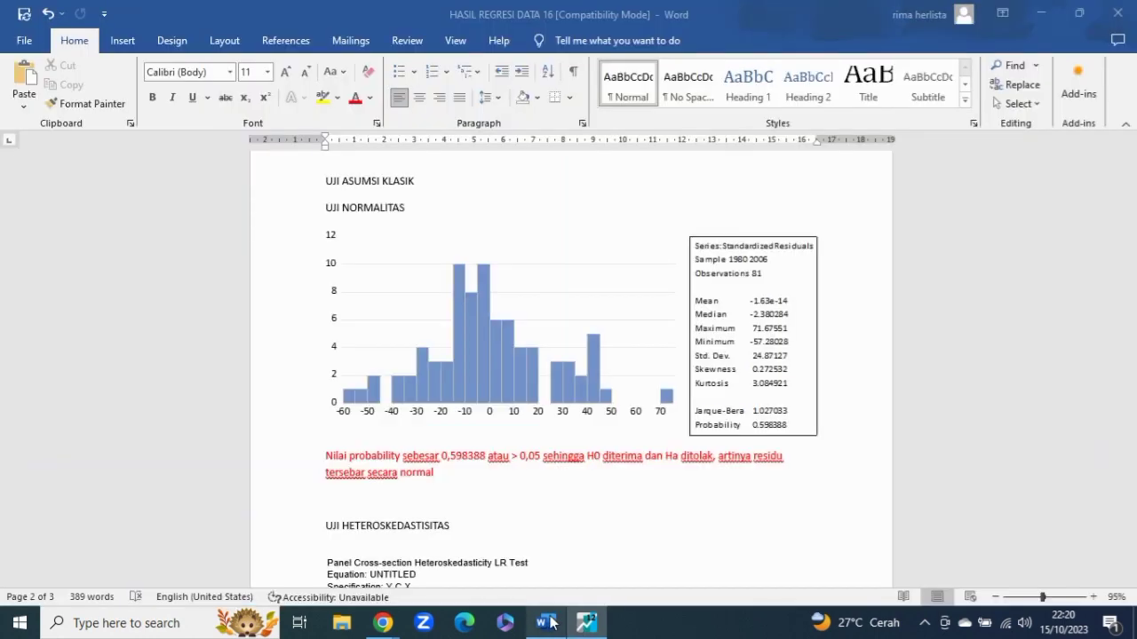
scroll(587, 391, down, 4)
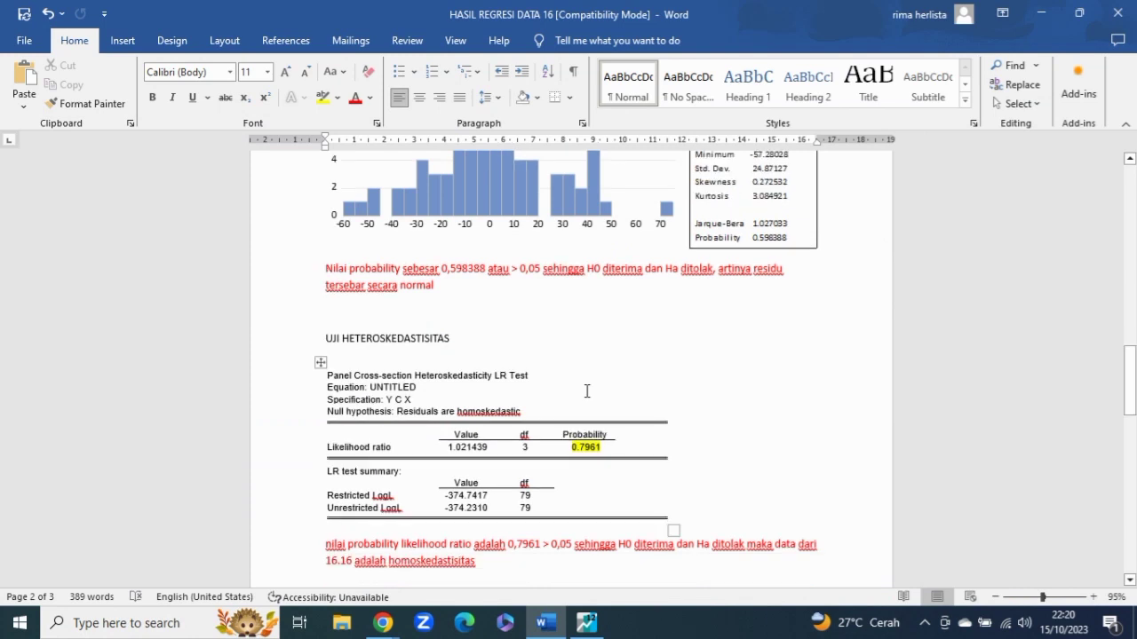
scroll(586, 391, up, 1)
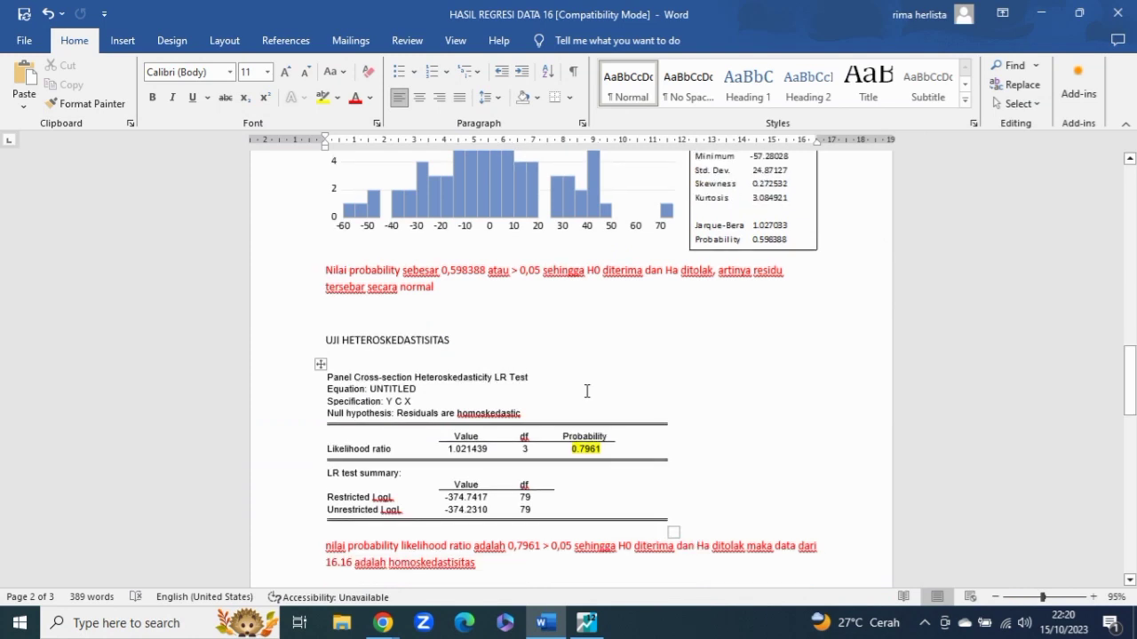
scroll(586, 391, down, 2)
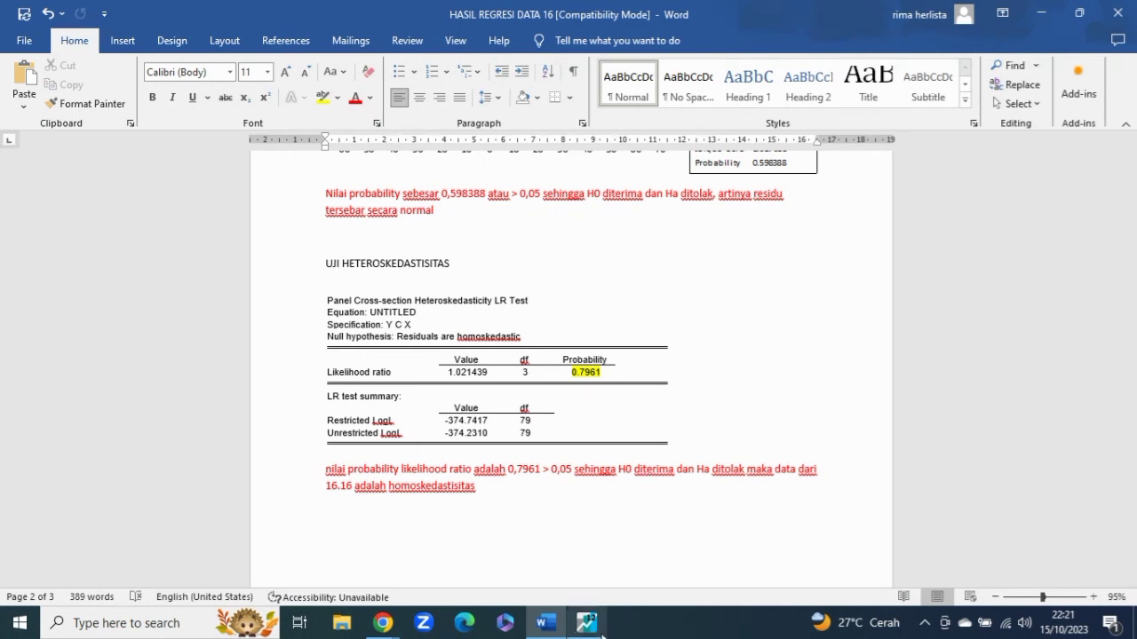
mouse_move(602, 629)
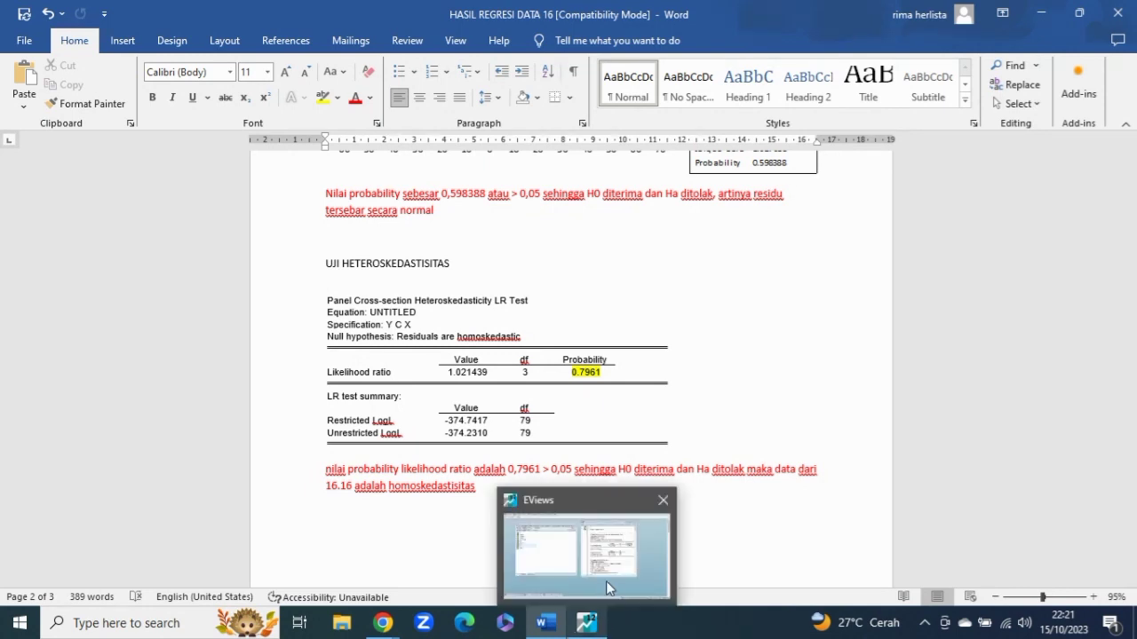
click(606, 581)
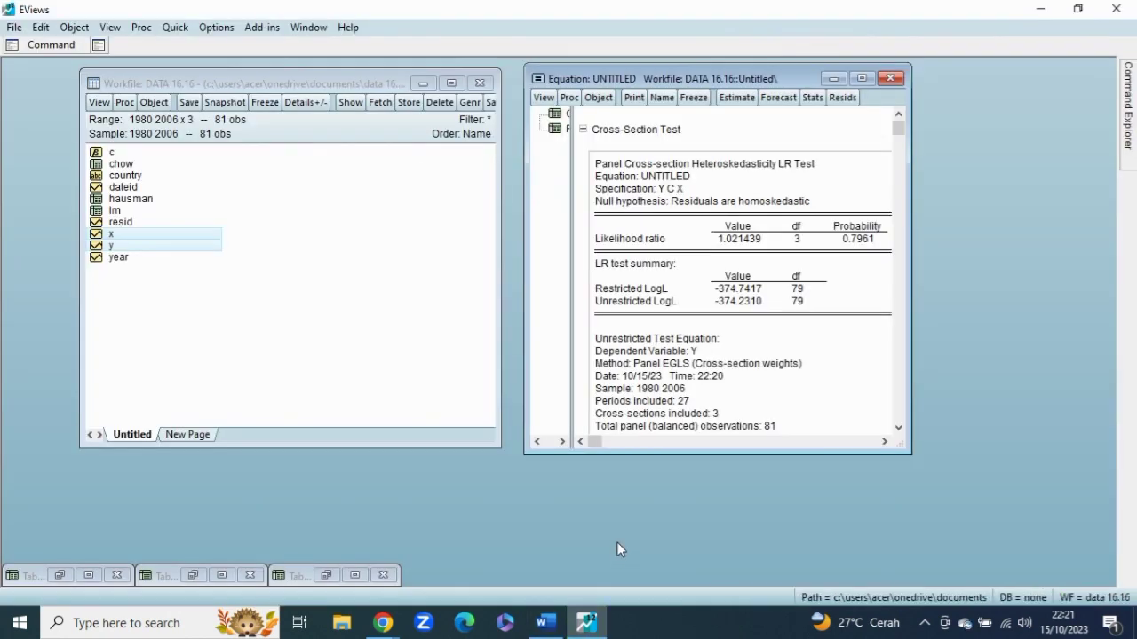
- Re-estimate the equation y c x from series x and y by least squares without panel effects, discarding the untitled heteroskedasticity-test equation
right_click(211, 245)
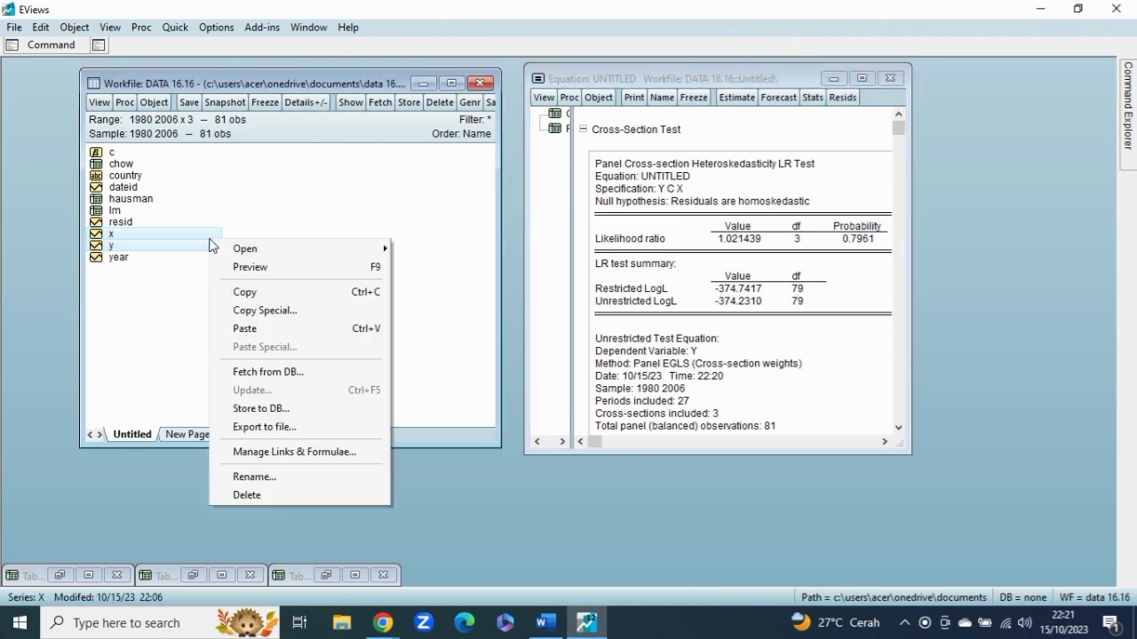
mouse_move(272, 251)
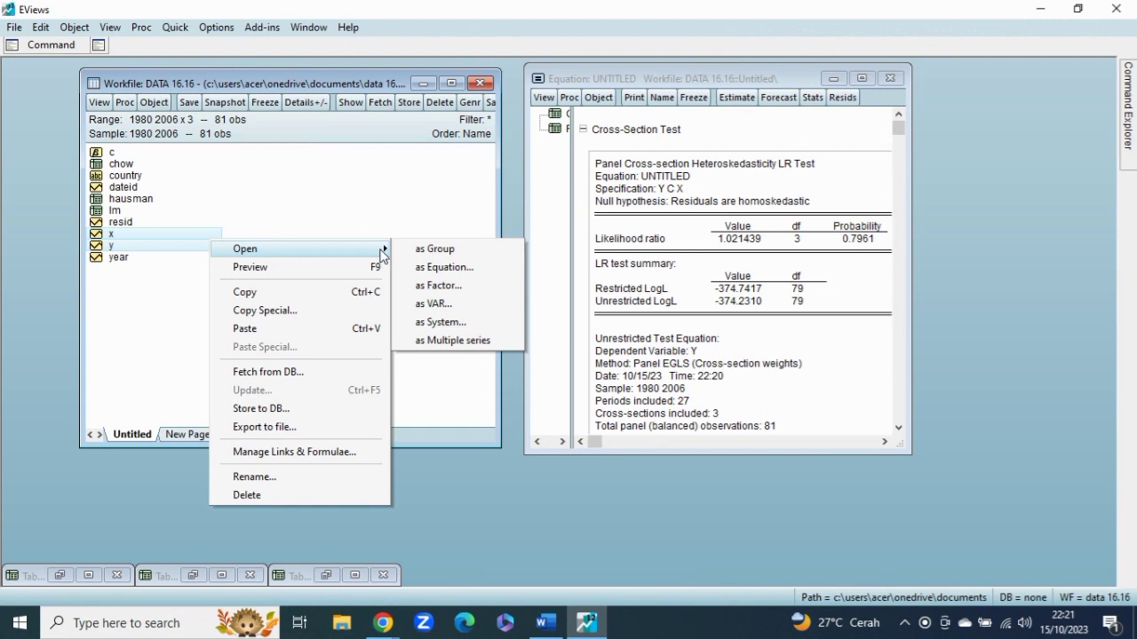
click(431, 266)
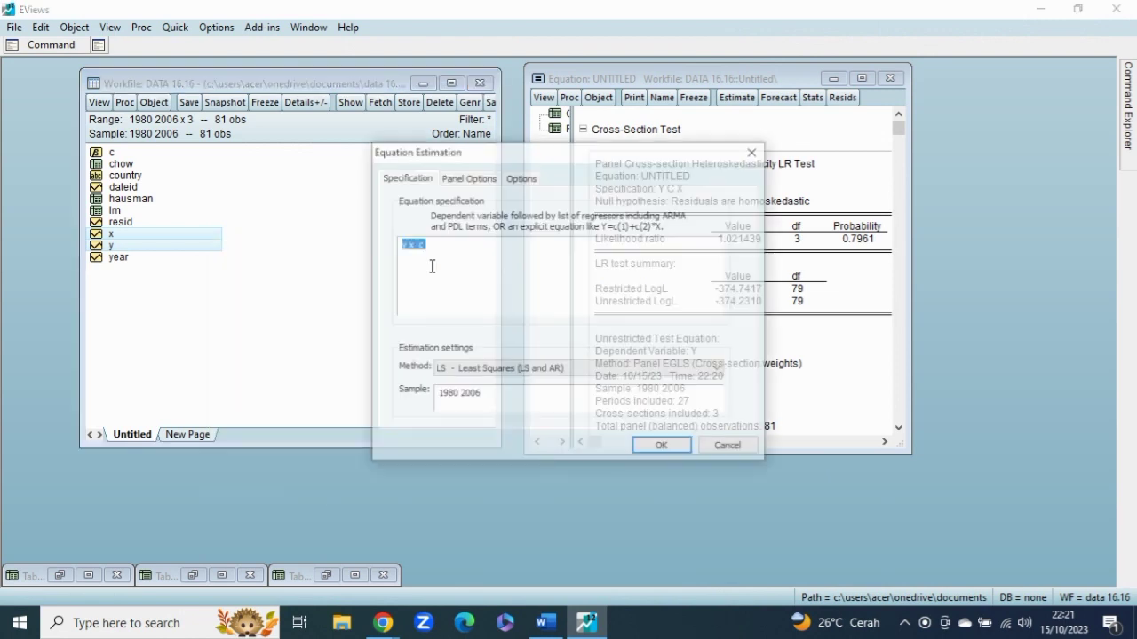
click(438, 242)
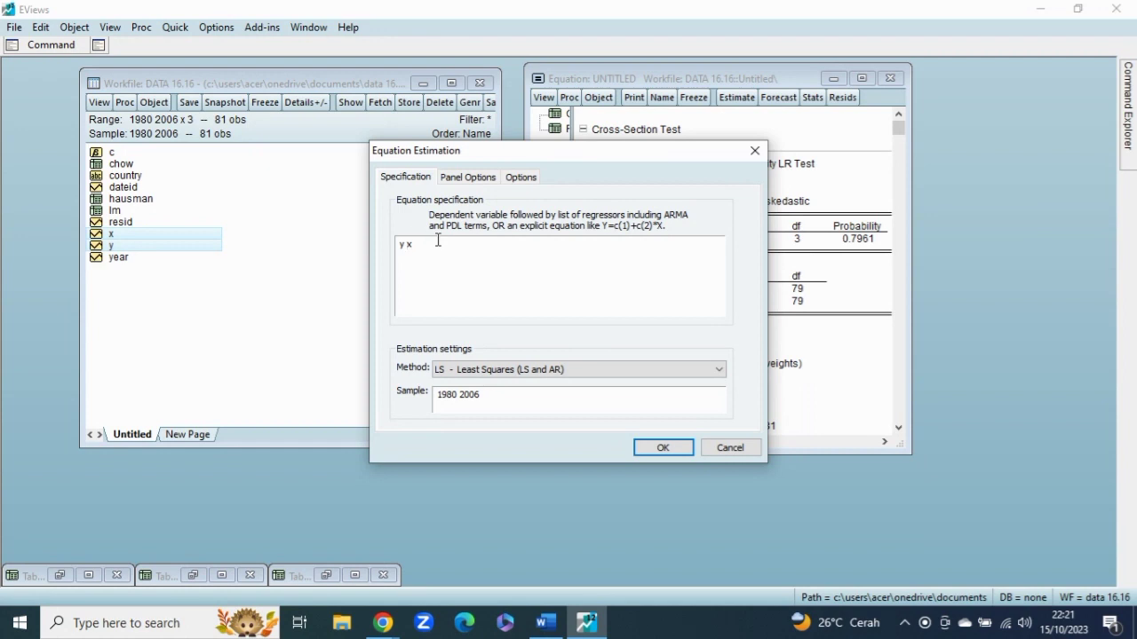
text(c)
click(487, 182)
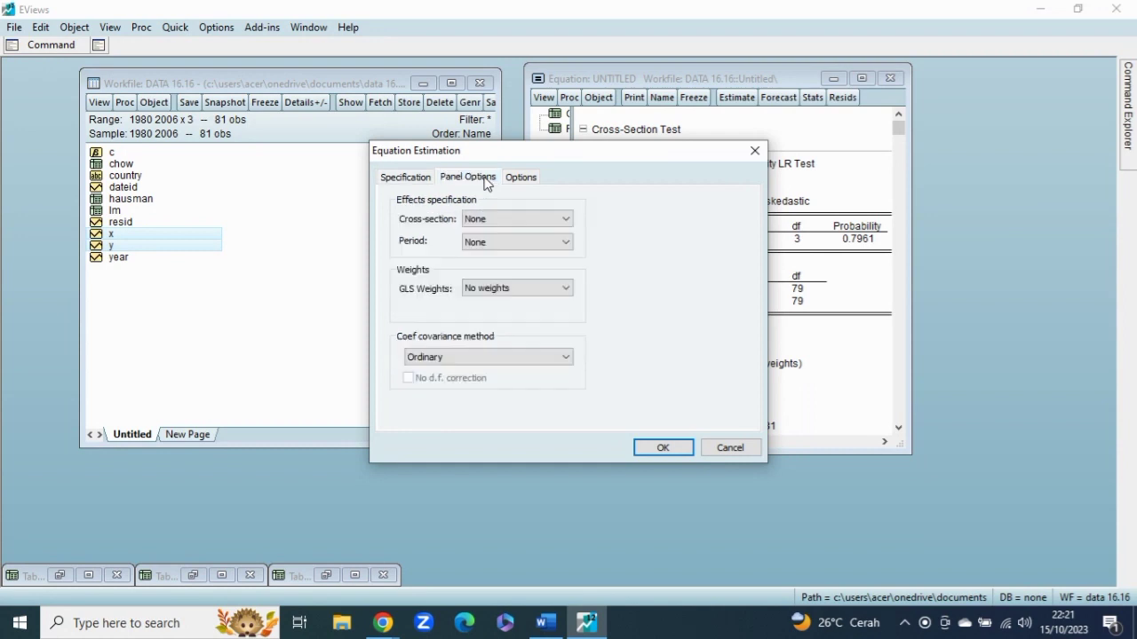
click(414, 177)
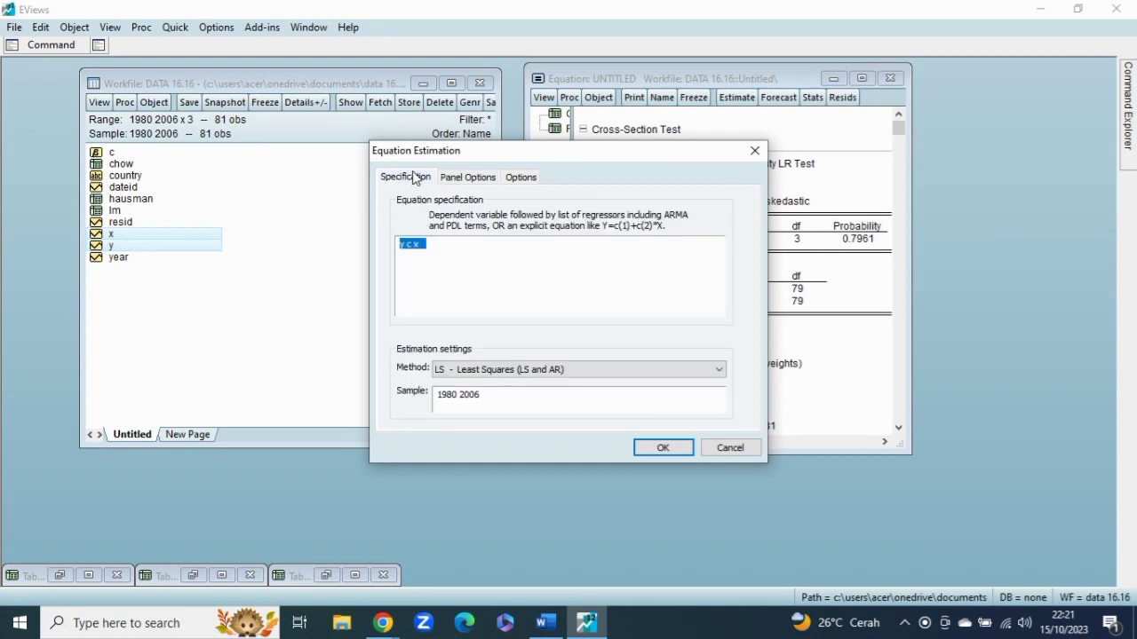
click(662, 447)
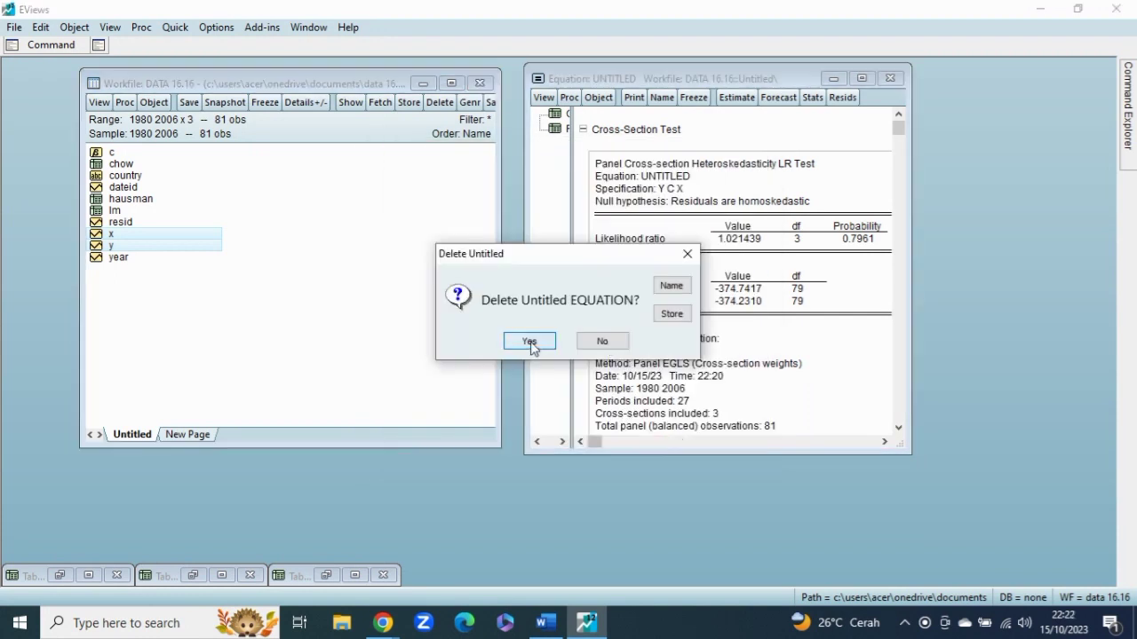
click(530, 342)
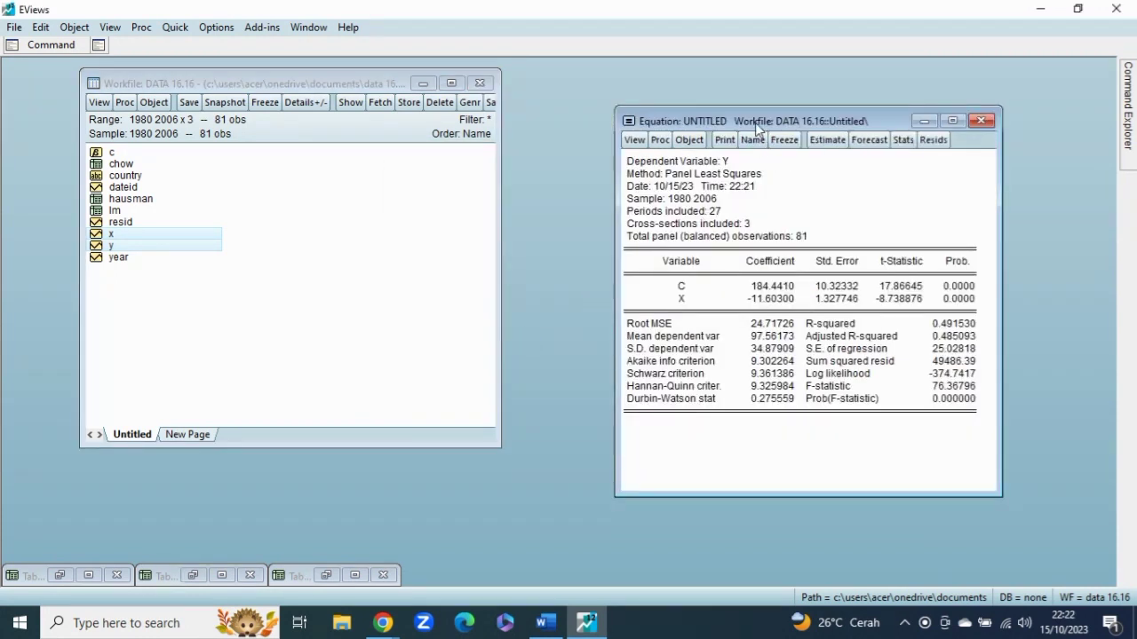
drag(754, 122, 652, 93)
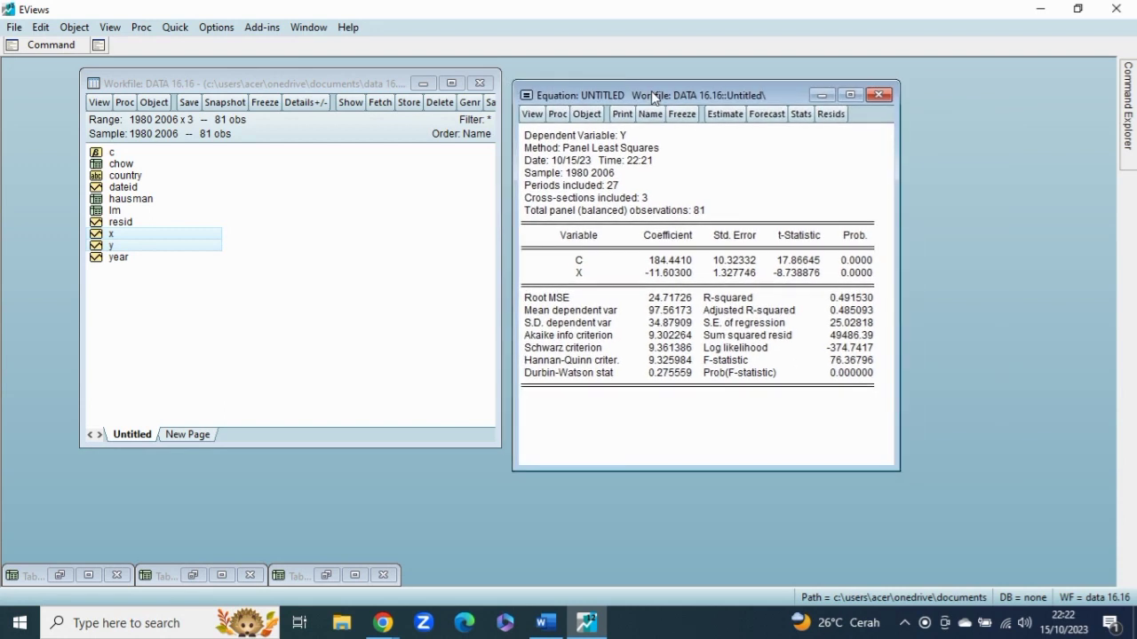
- Make an ordinary residual series named resid01 from the y c x equation and minimize its series window
click(558, 112)
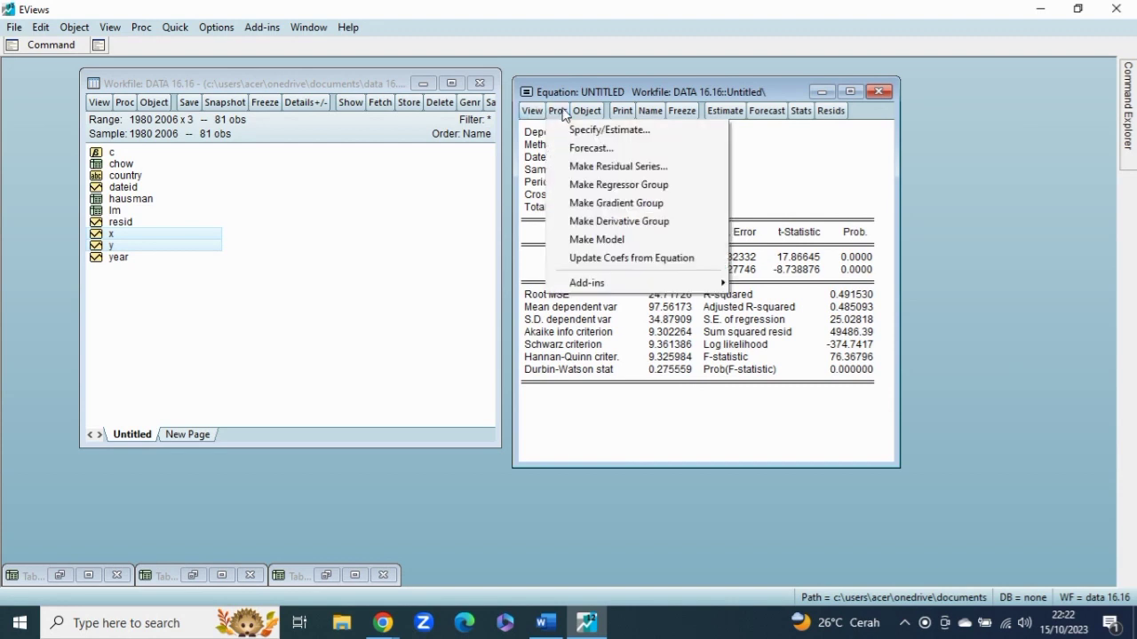
click(667, 169)
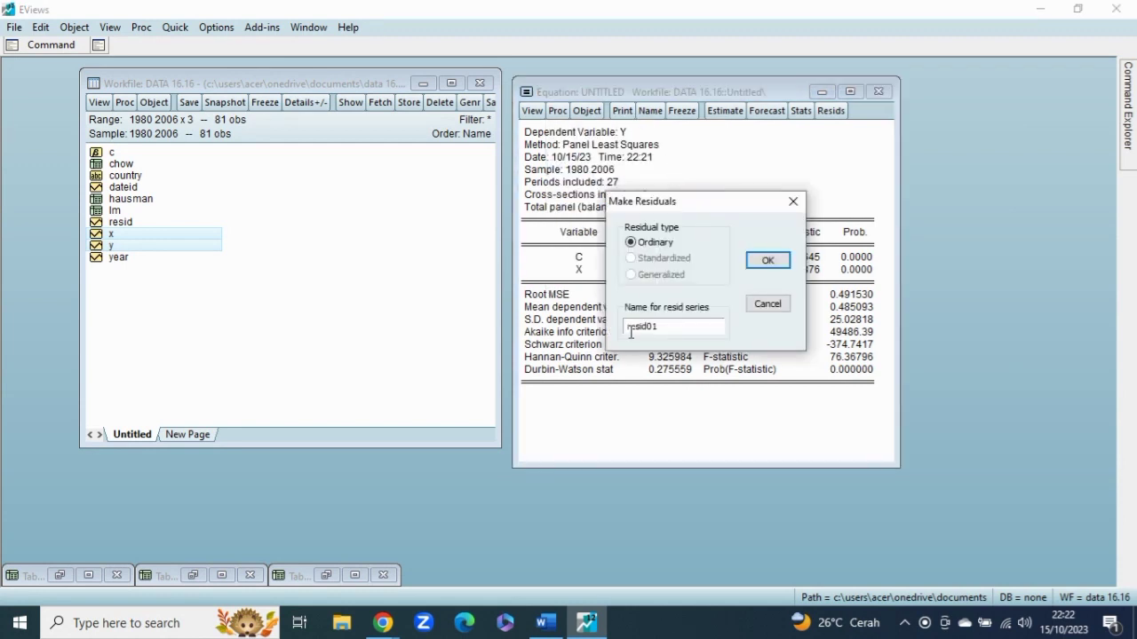
click(773, 261)
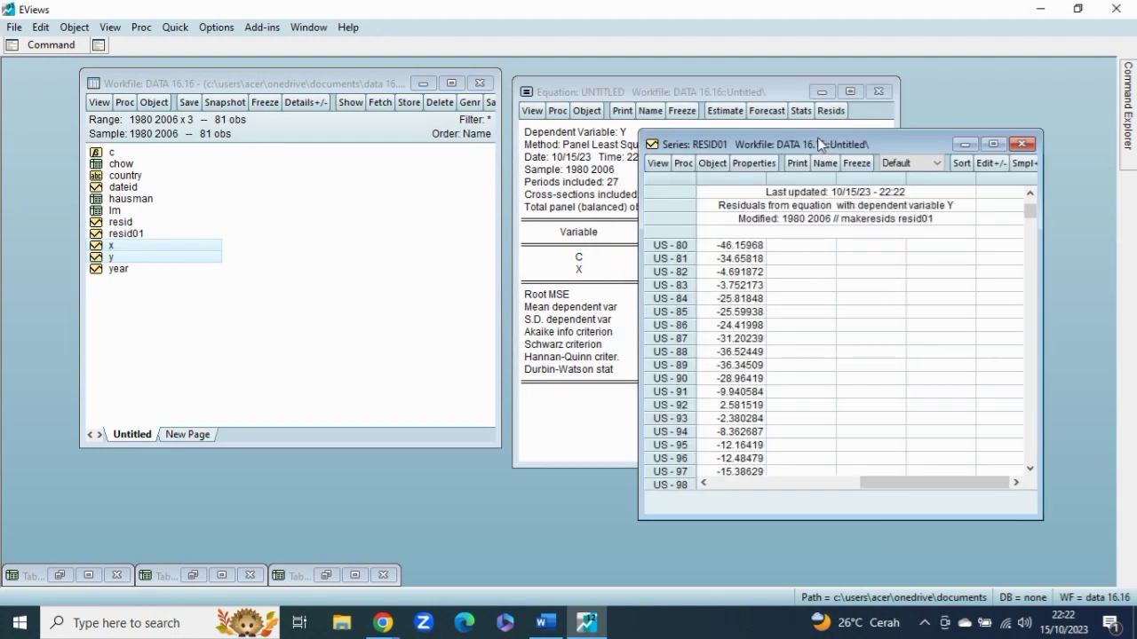
drag(819, 145, 717, 117)
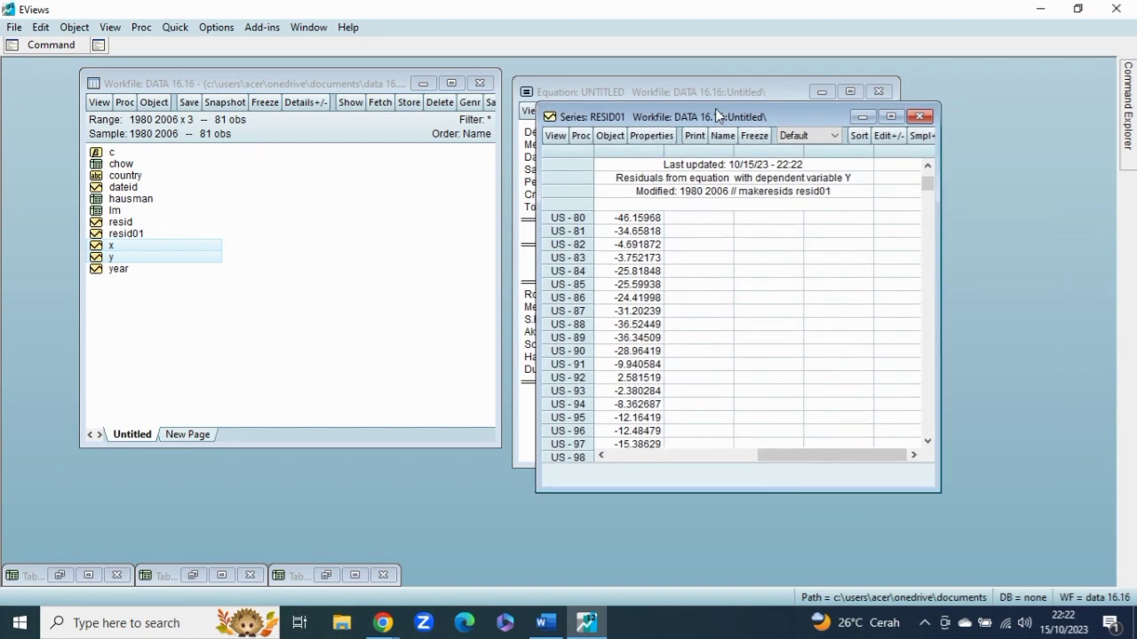
click(861, 117)
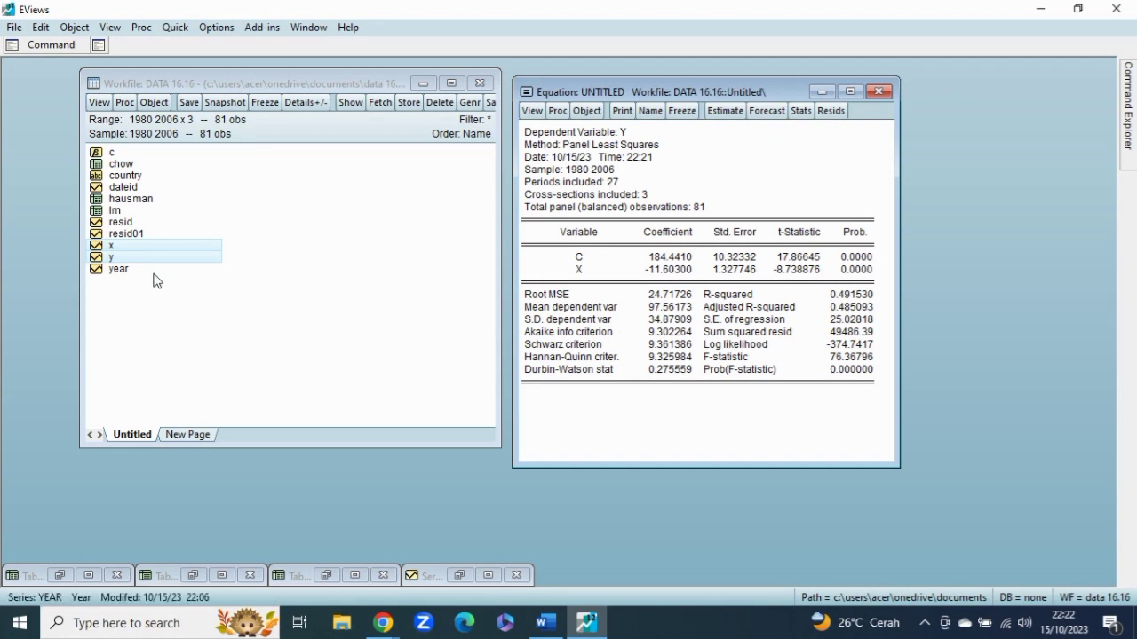
- Open resid01, x and y together as a new equation and reduce its specification to the dependent variable resid01
click(163, 231)
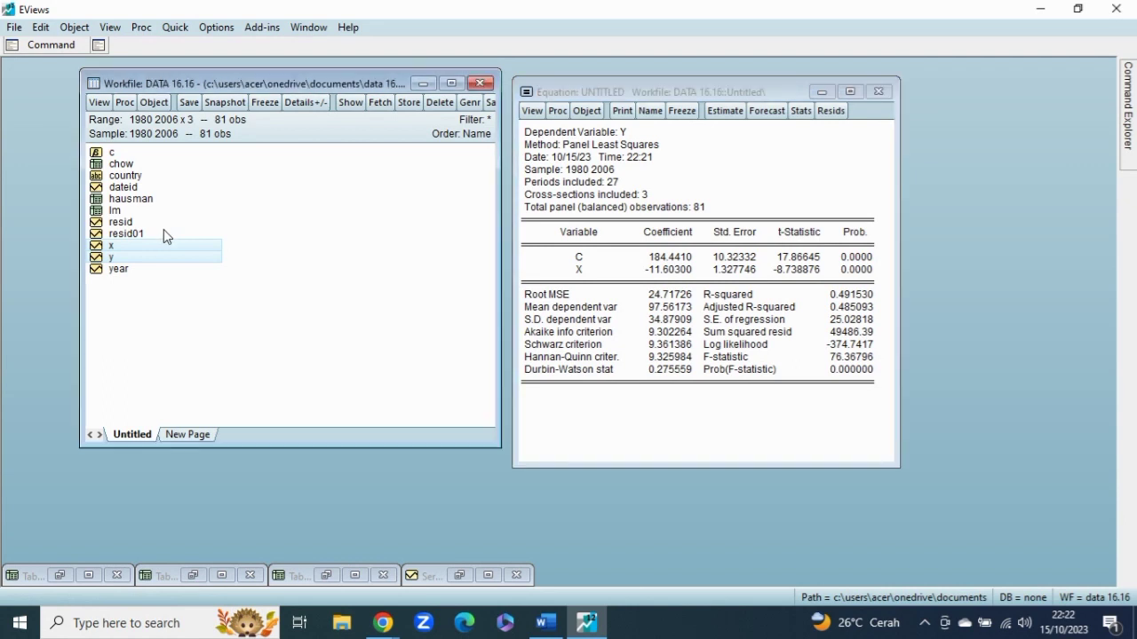
ctrl+click(164, 234)
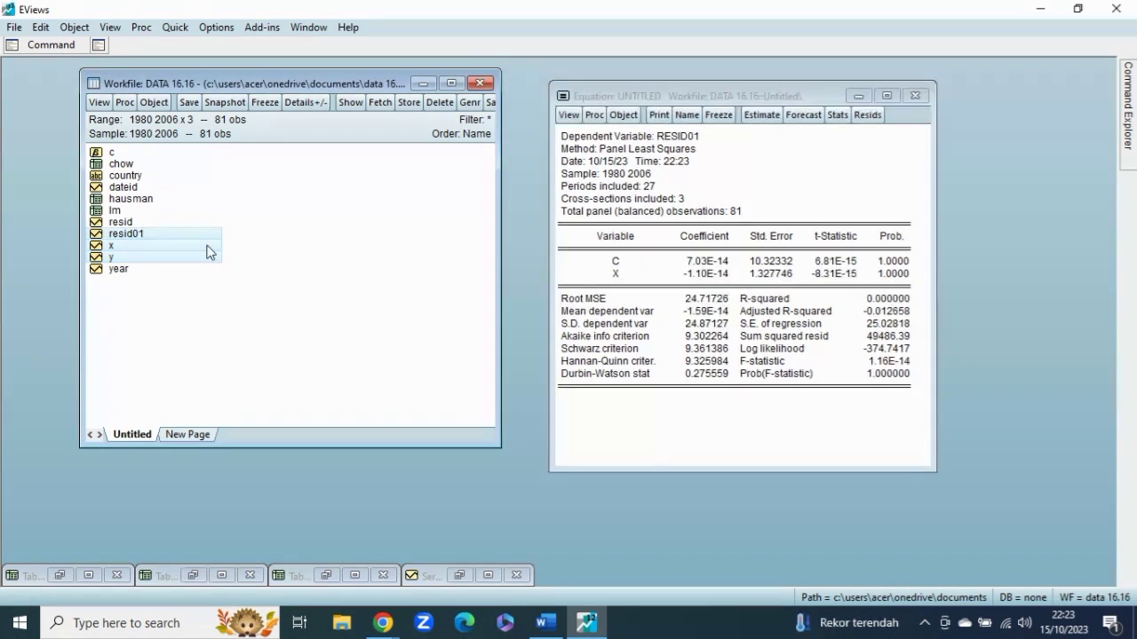
right_click(206, 252)
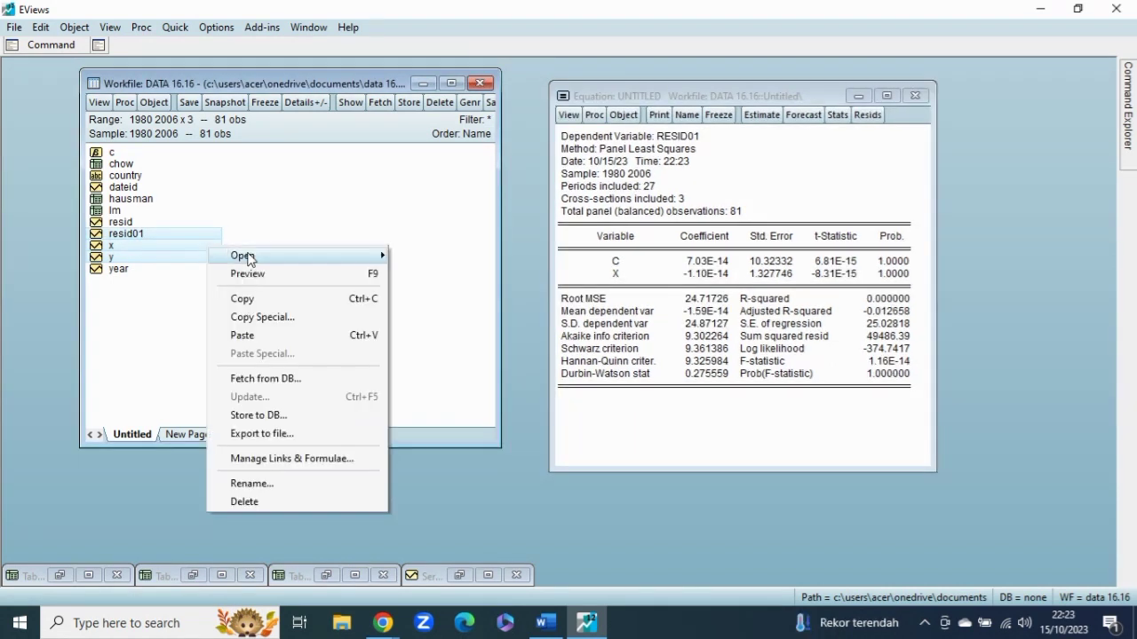
mouse_move(288, 256)
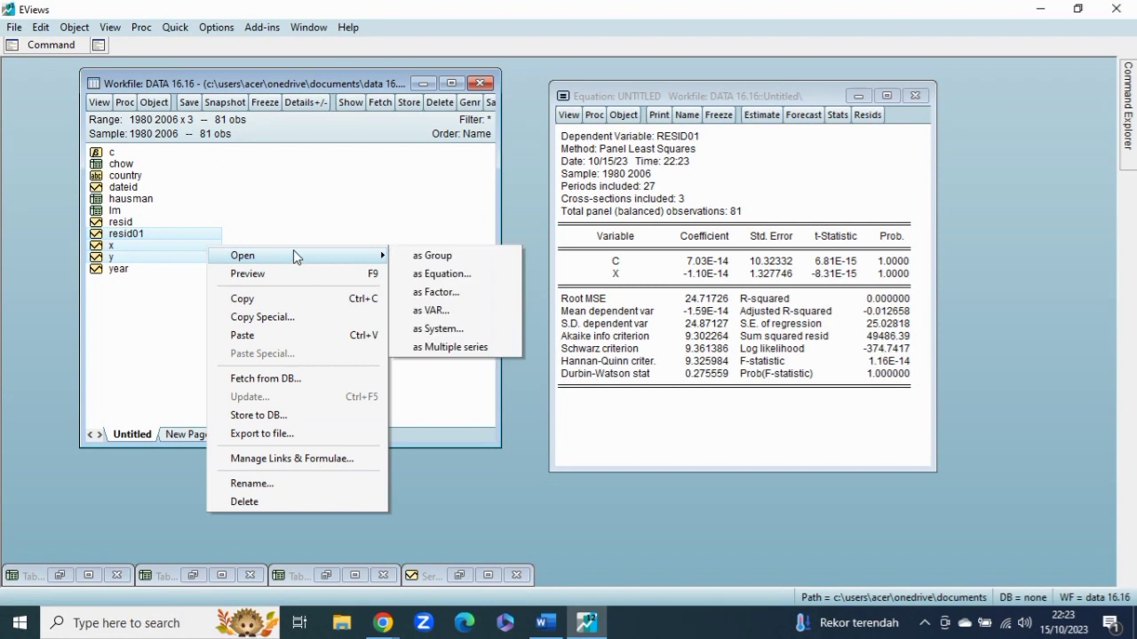
click(448, 273)
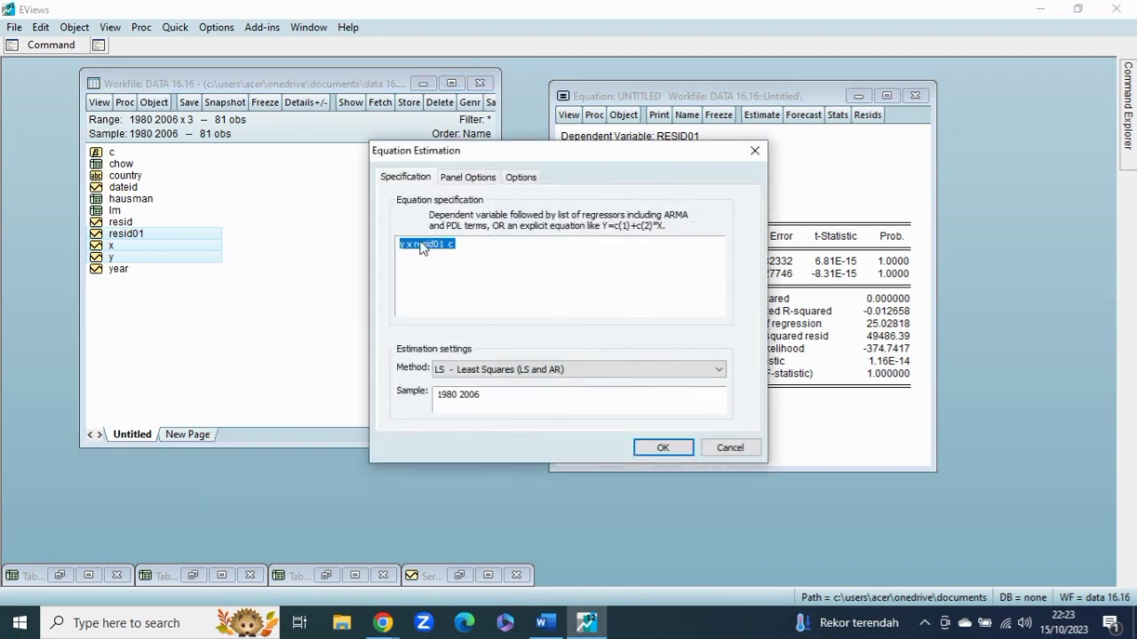
click(466, 275)
key(Delete)
key(Delete)
key(Delete)
key(Delete)
click(472, 243)
key(BackSpace)
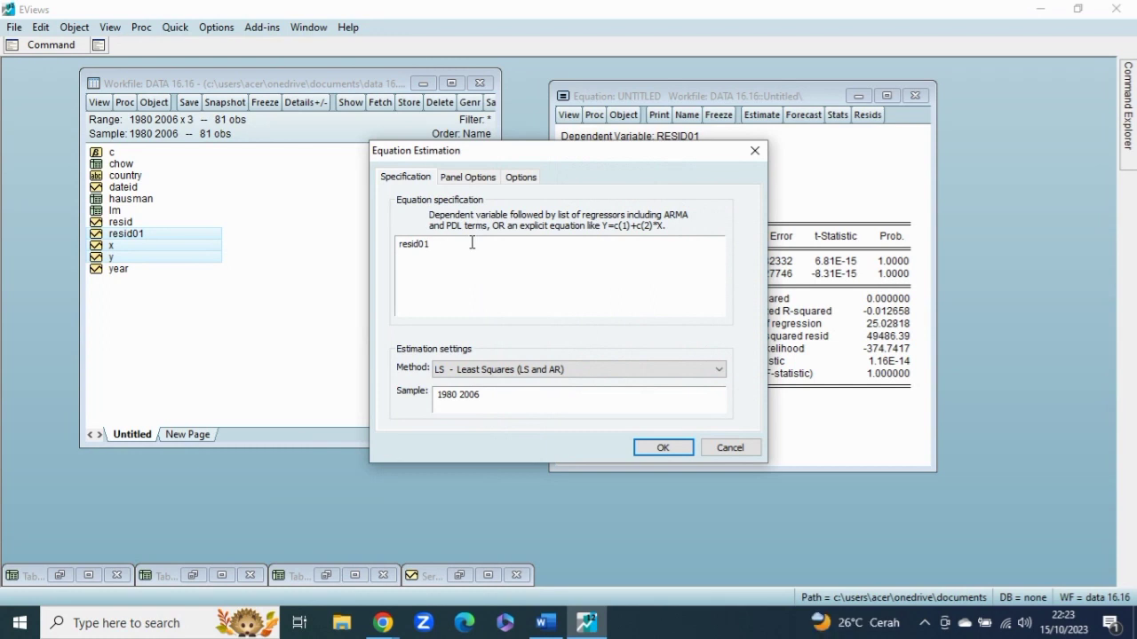
- Complete the specification as resid01 c x resid01(-1) resid01(-2) and estimate it by least squares, discarding the previous untitled equation
text(c x resid01)
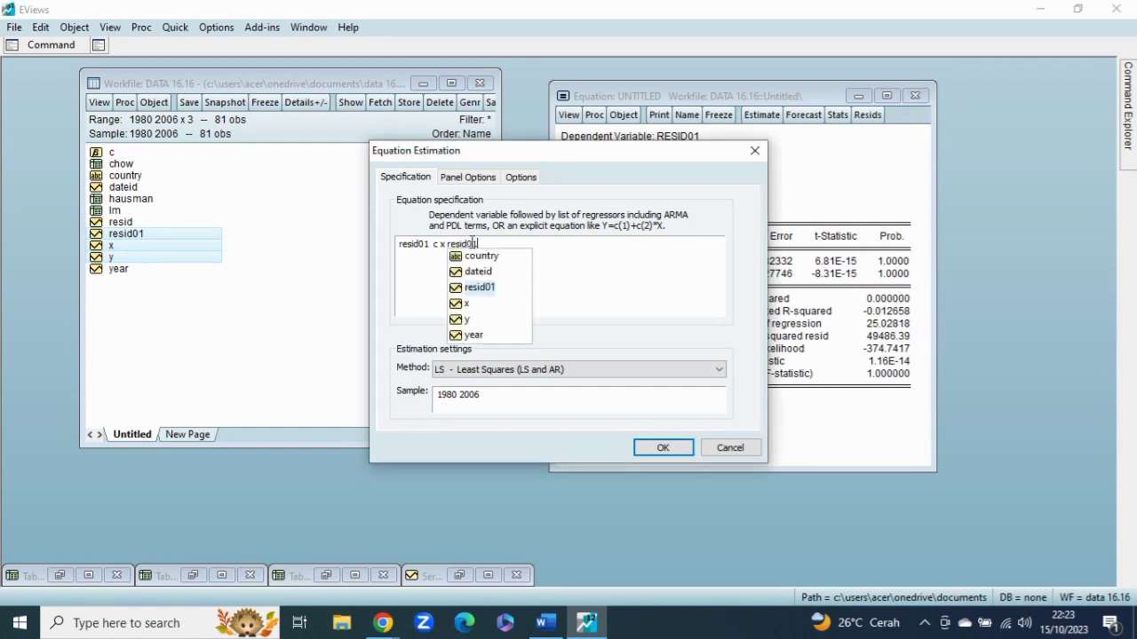
text((-1)
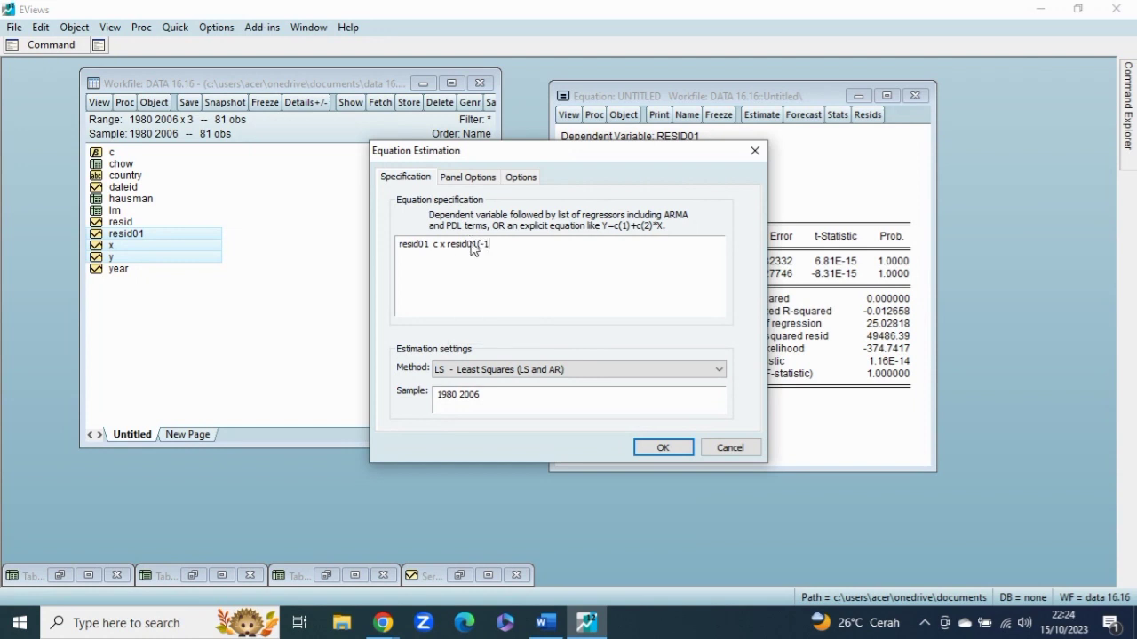
text() resid)
text(01)
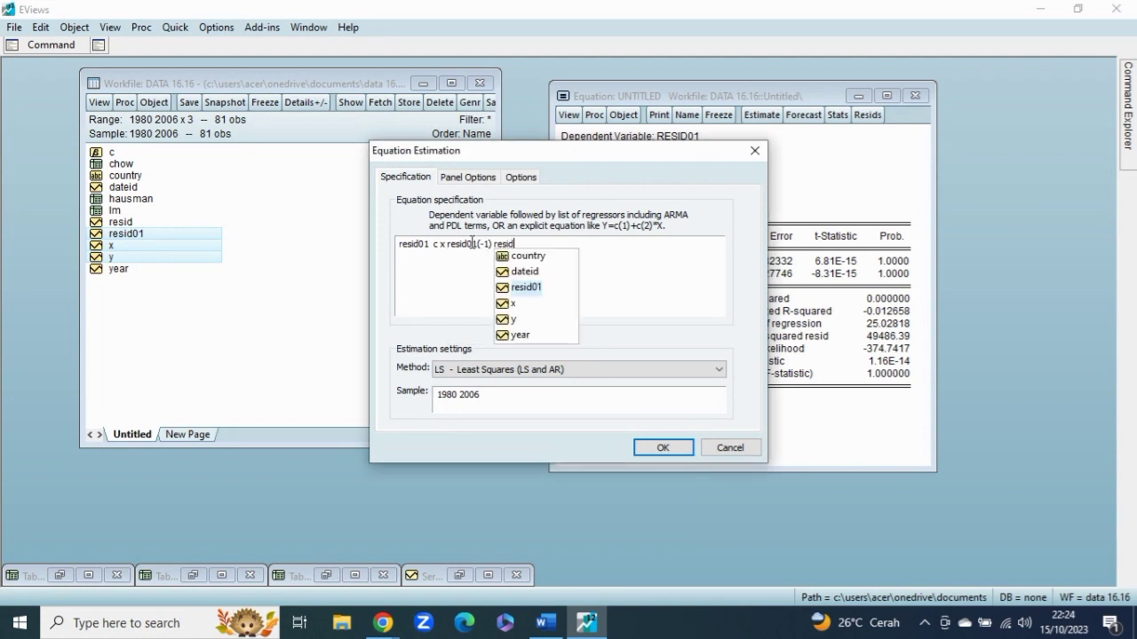
text(()
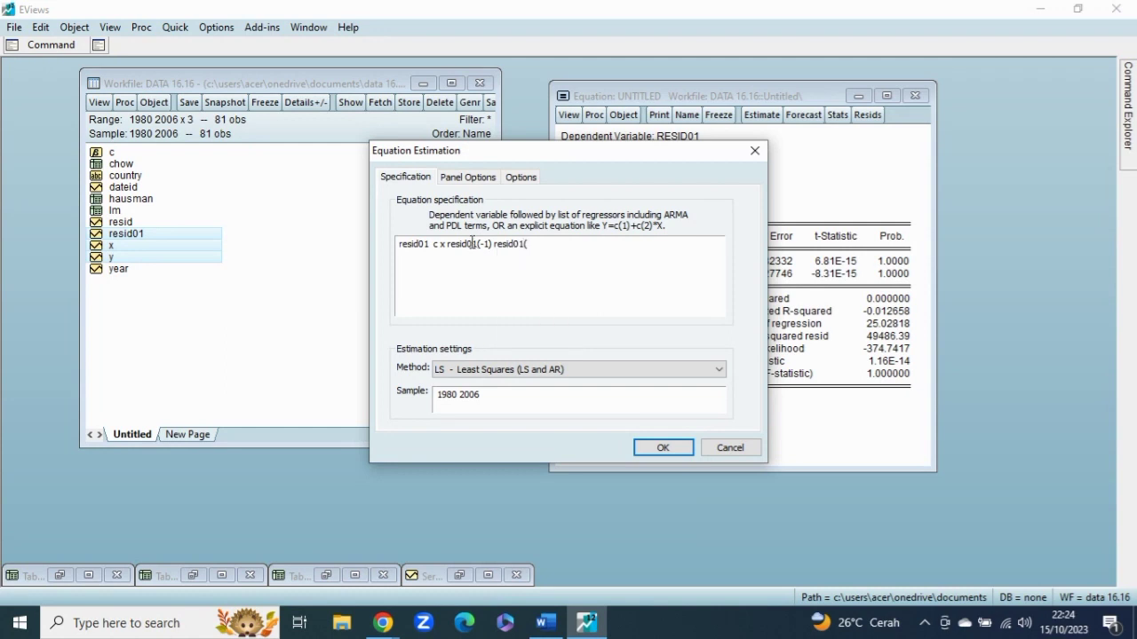
text(-2))
click(667, 446)
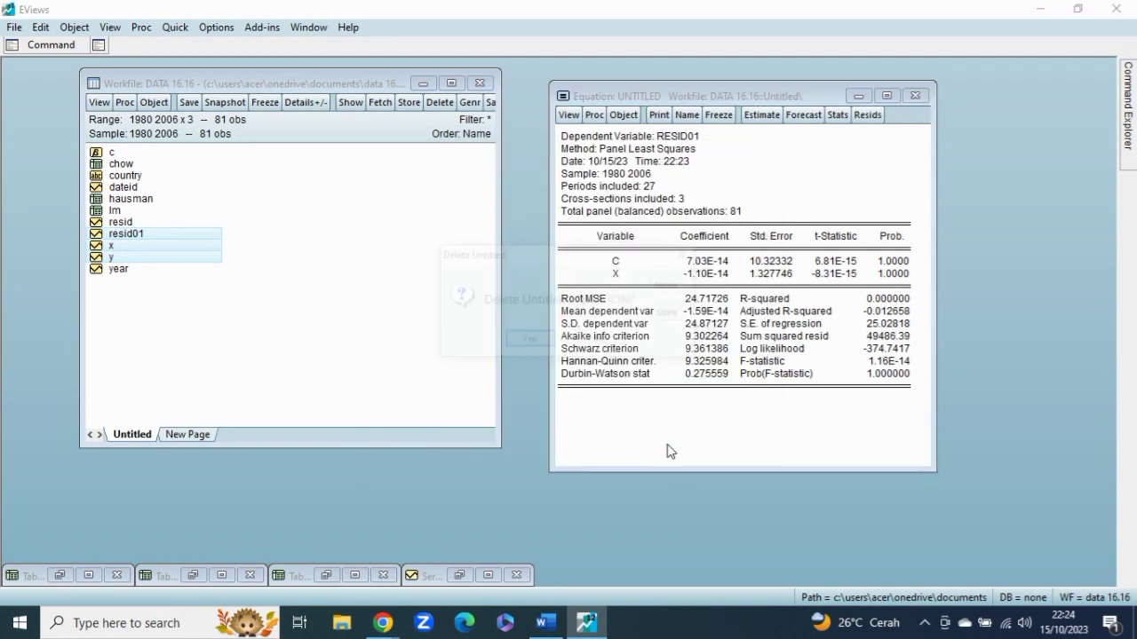
click(529, 342)
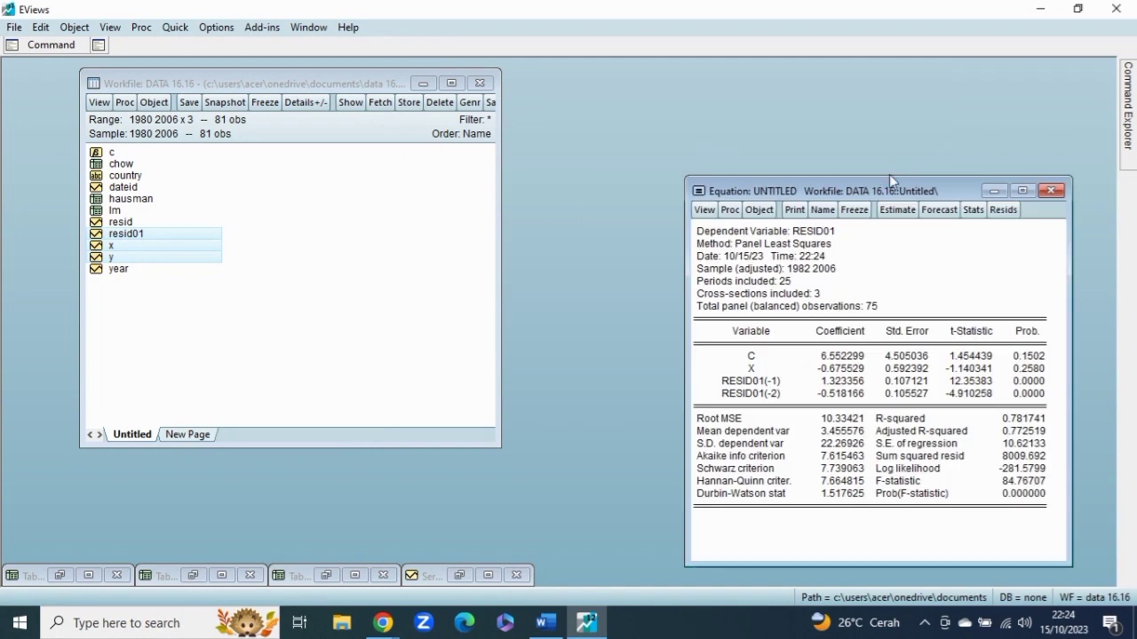
drag(889, 174, 738, 68)
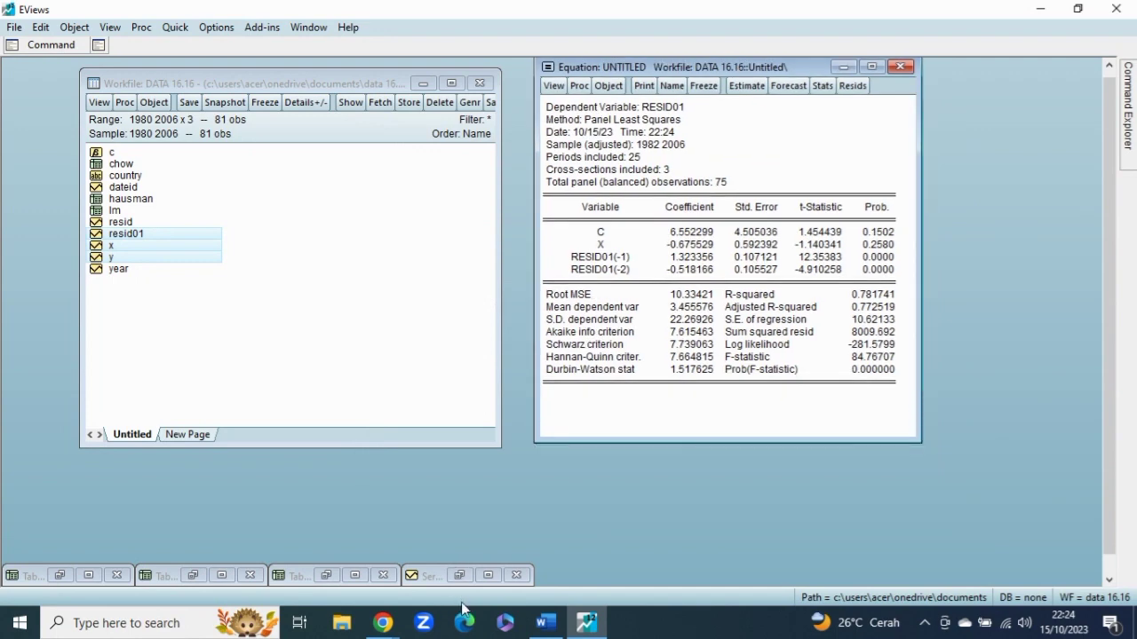
- Switch to the Word results document and examine the UJI OTOKORELASI table, highlighting the calculated and table chi-square values for comparison
click(544, 622)
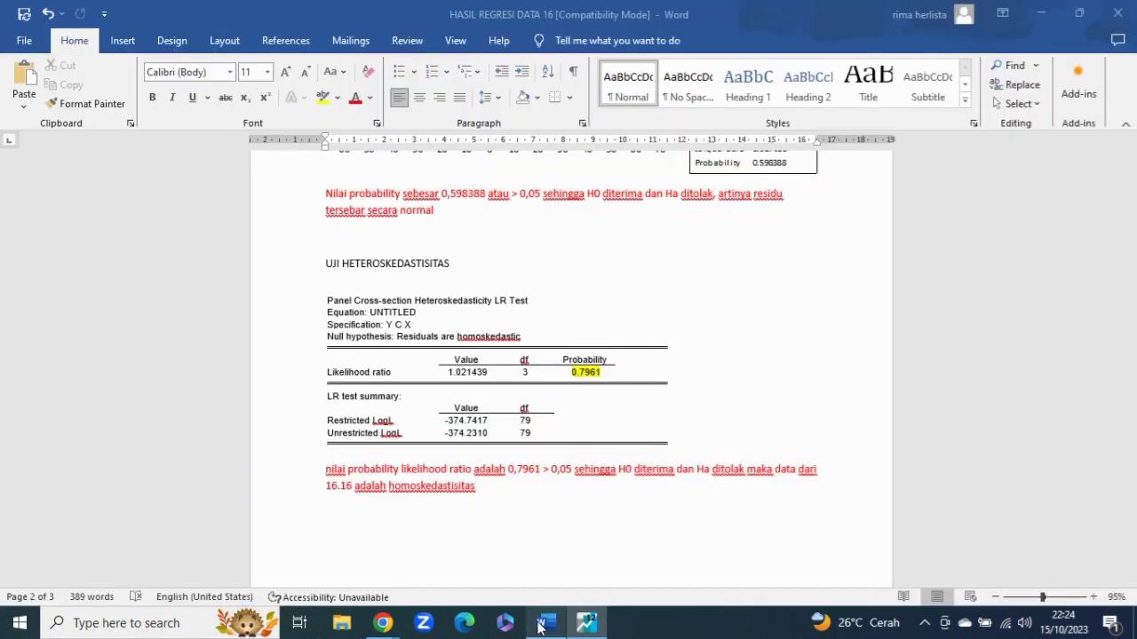
scroll(552, 370, down, 7)
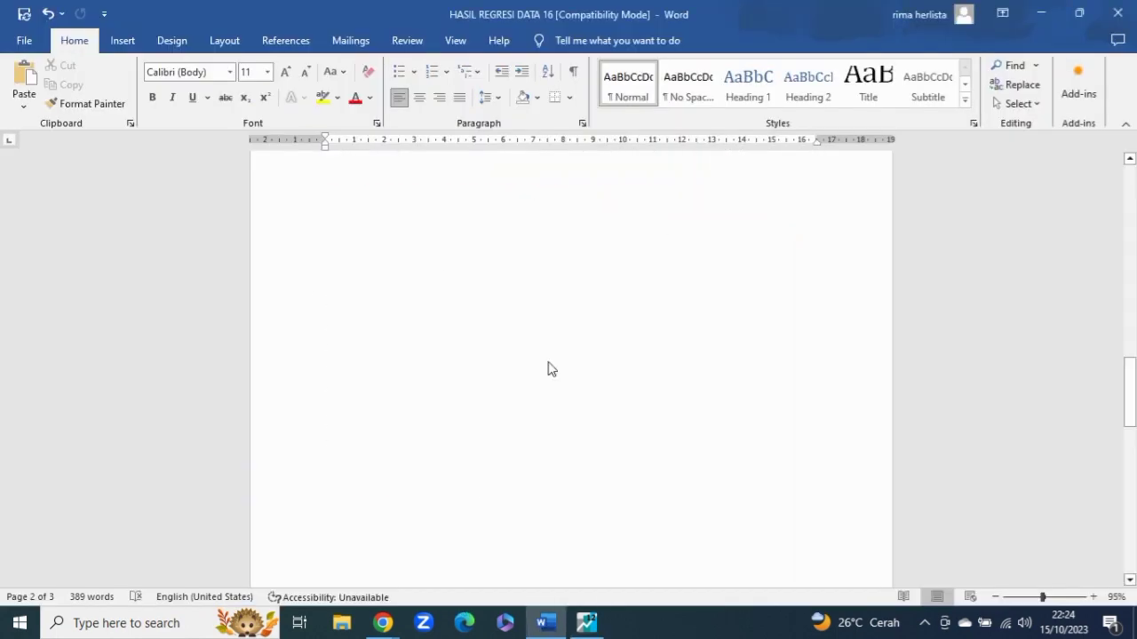
scroll(549, 368, down, 5)
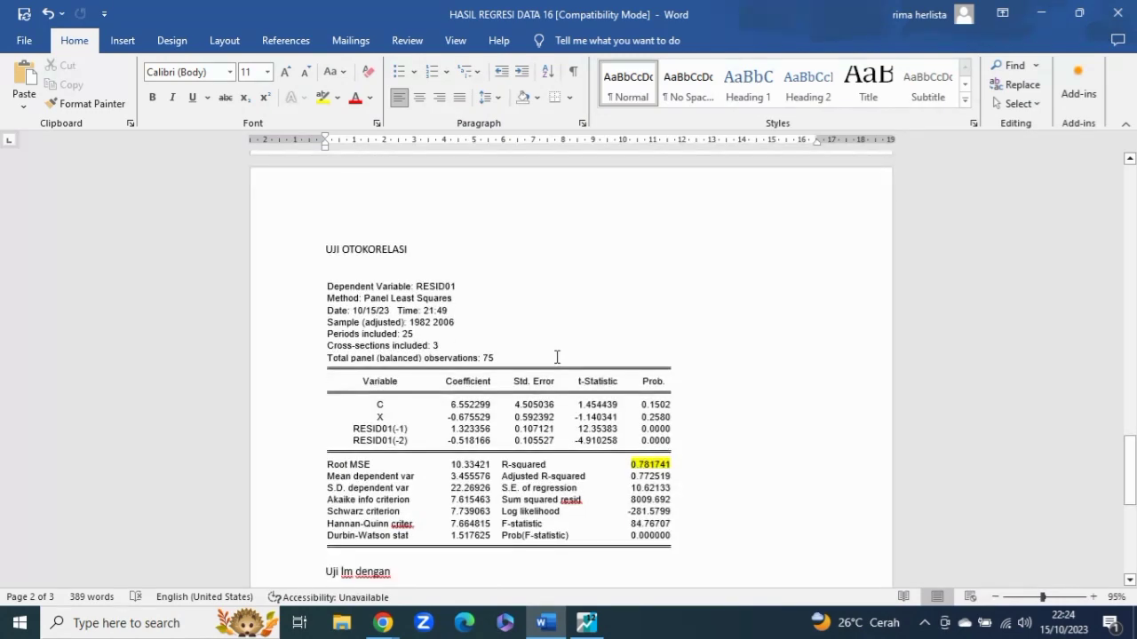
scroll(557, 357, down, 2)
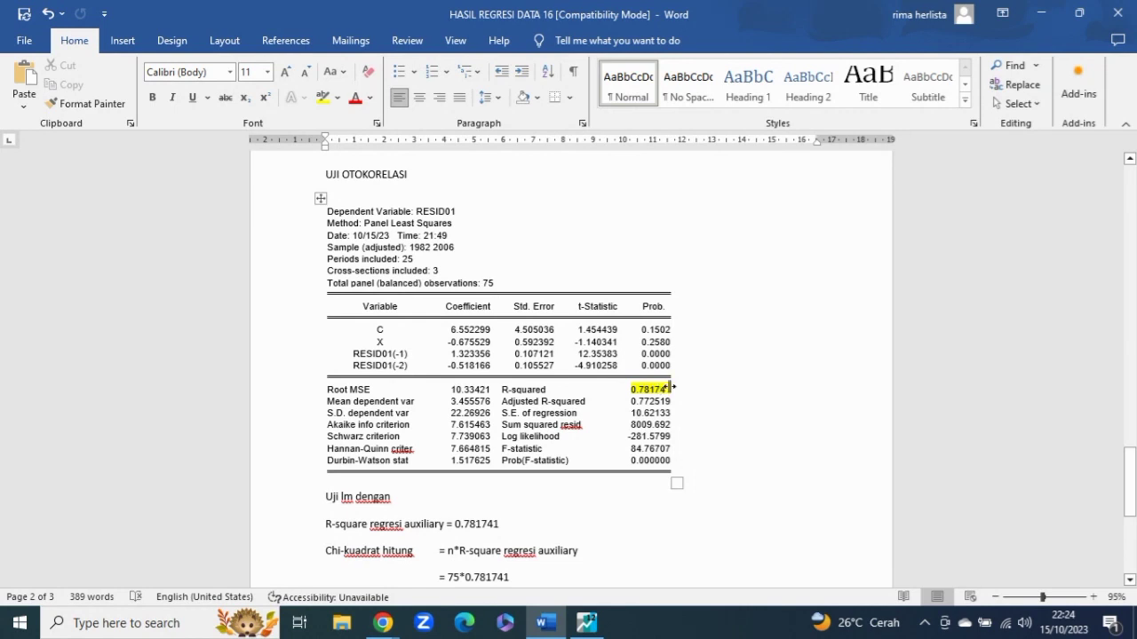
scroll(698, 402, down, 2)
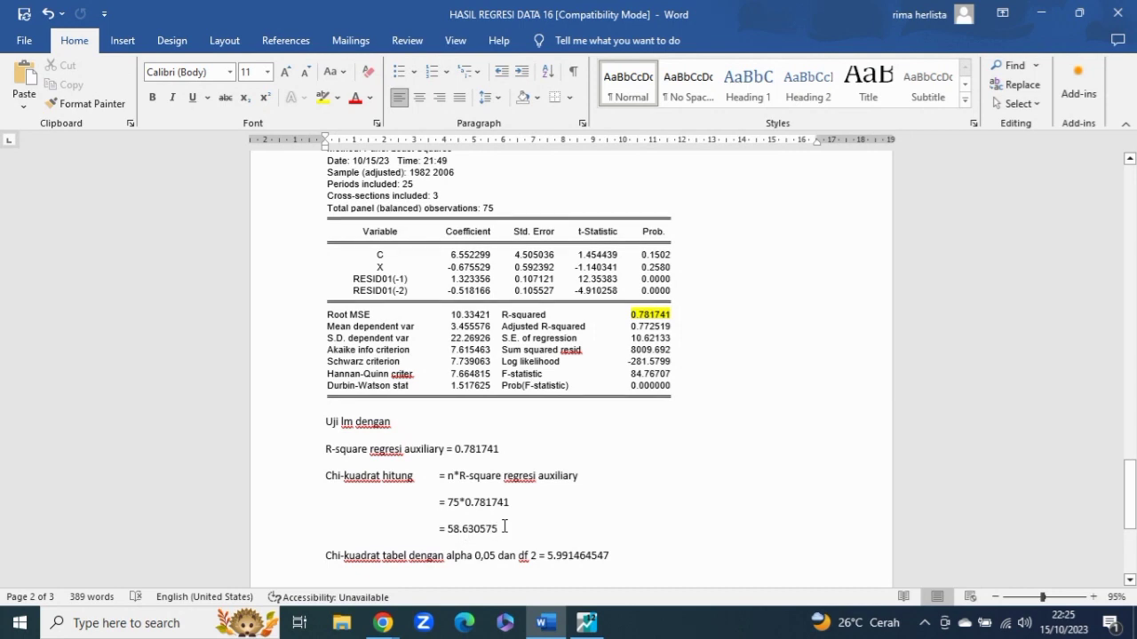
scroll(360, 407, down, 2)
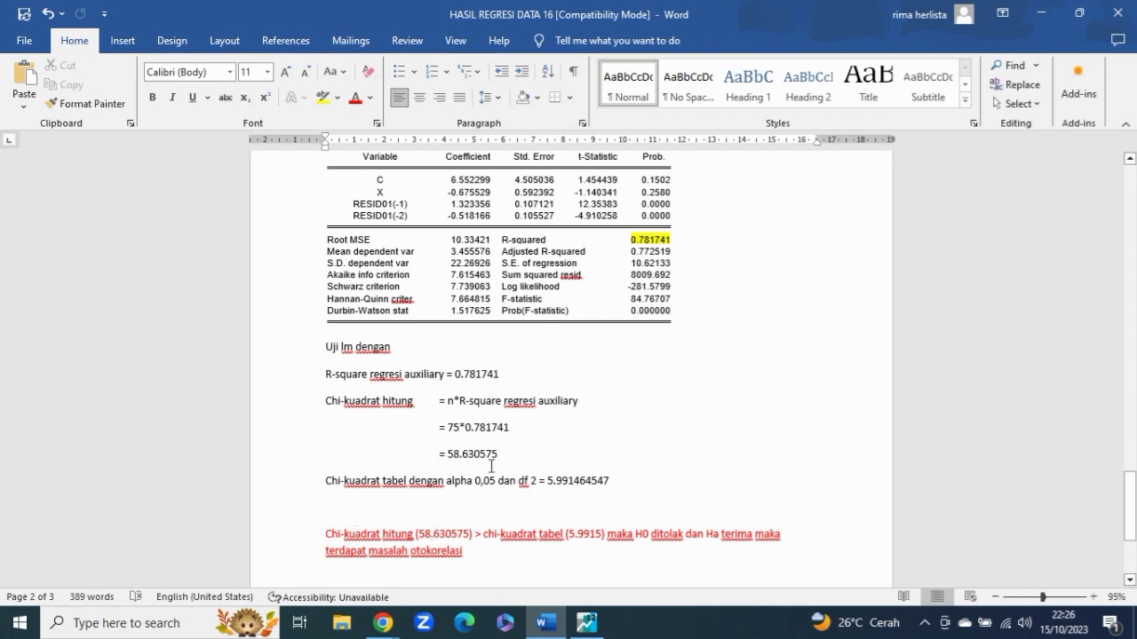
drag(439, 455, 511, 453)
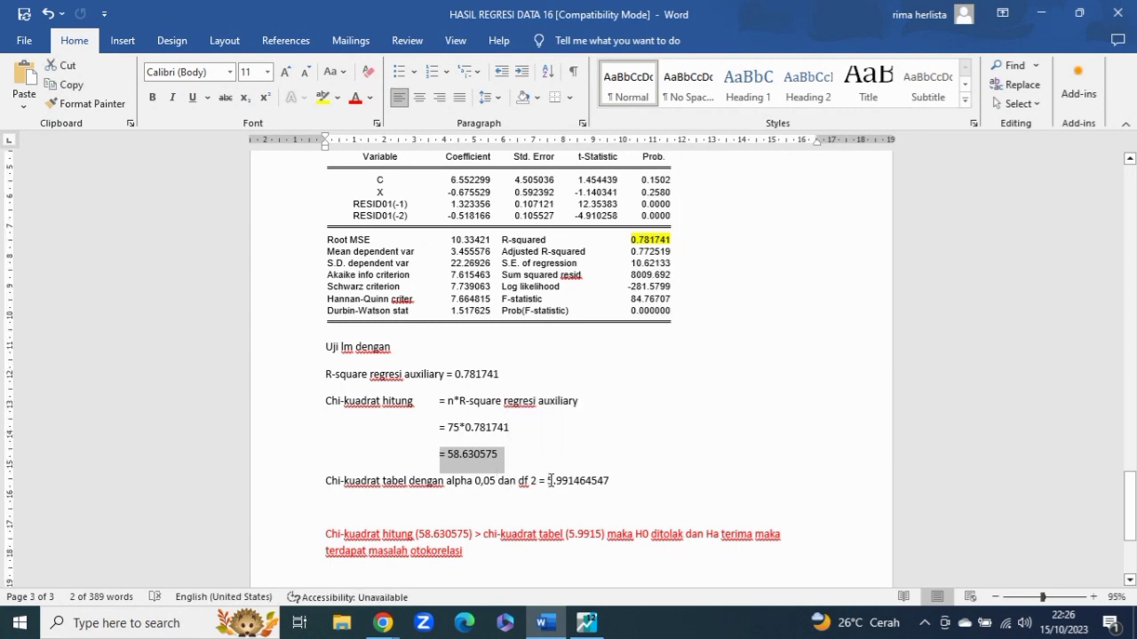
drag(547, 480, 612, 478)
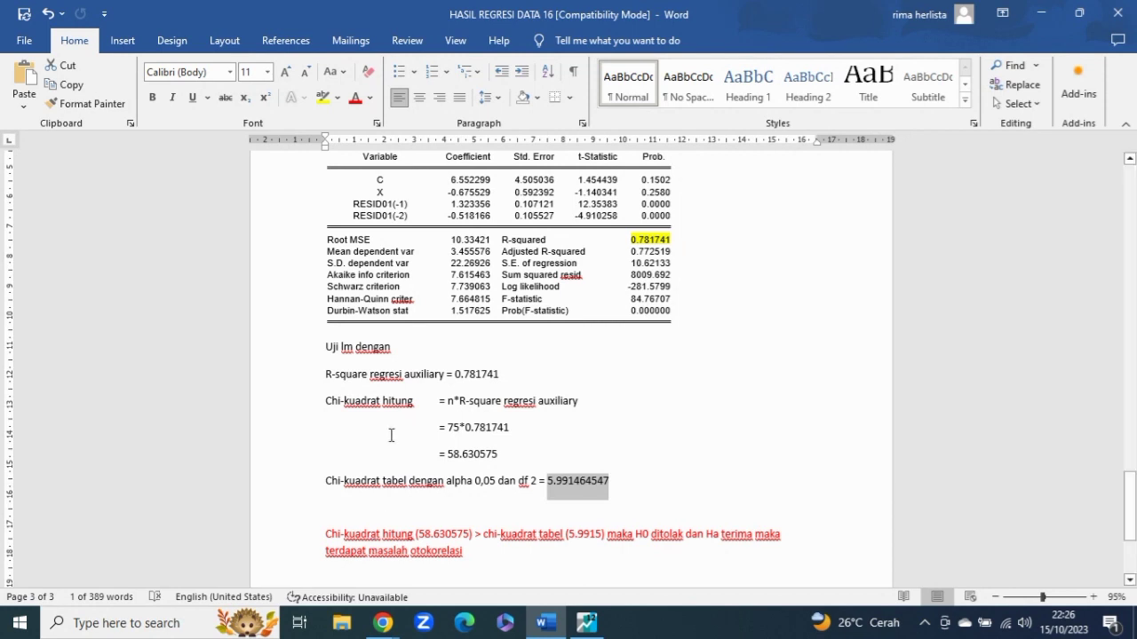
- Review the RESID01 auxiliary regression table, the chi-square calculation and the red autocorrelation conclusion beneath it in the Word document
scroll(391, 435, up, 2)
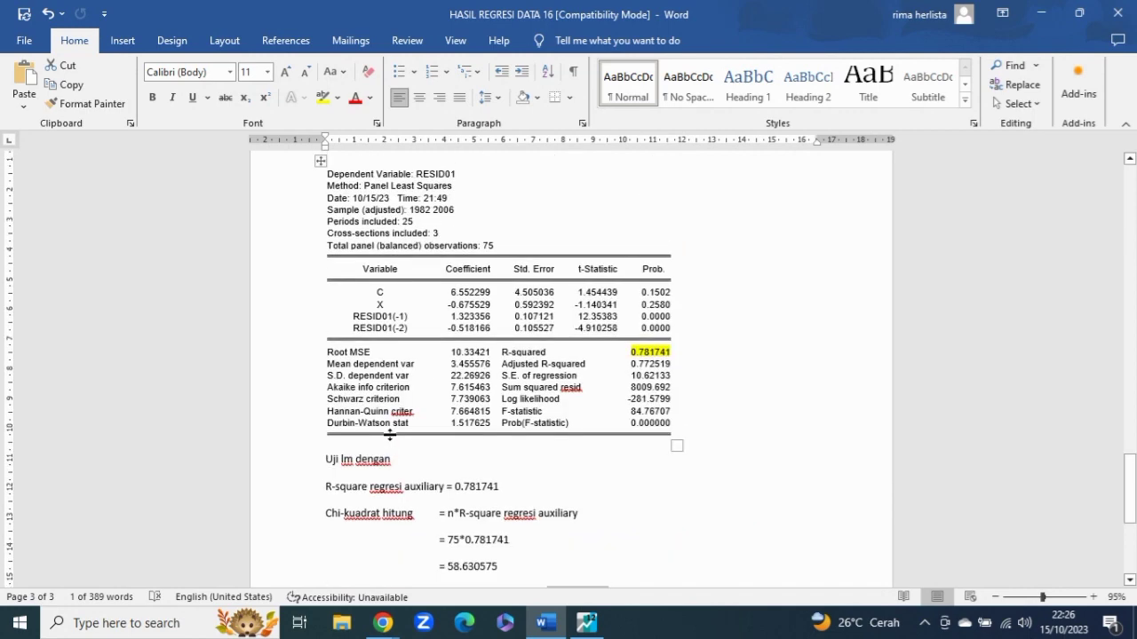
scroll(389, 435, up, 2)
scroll(389, 434, down, 3)
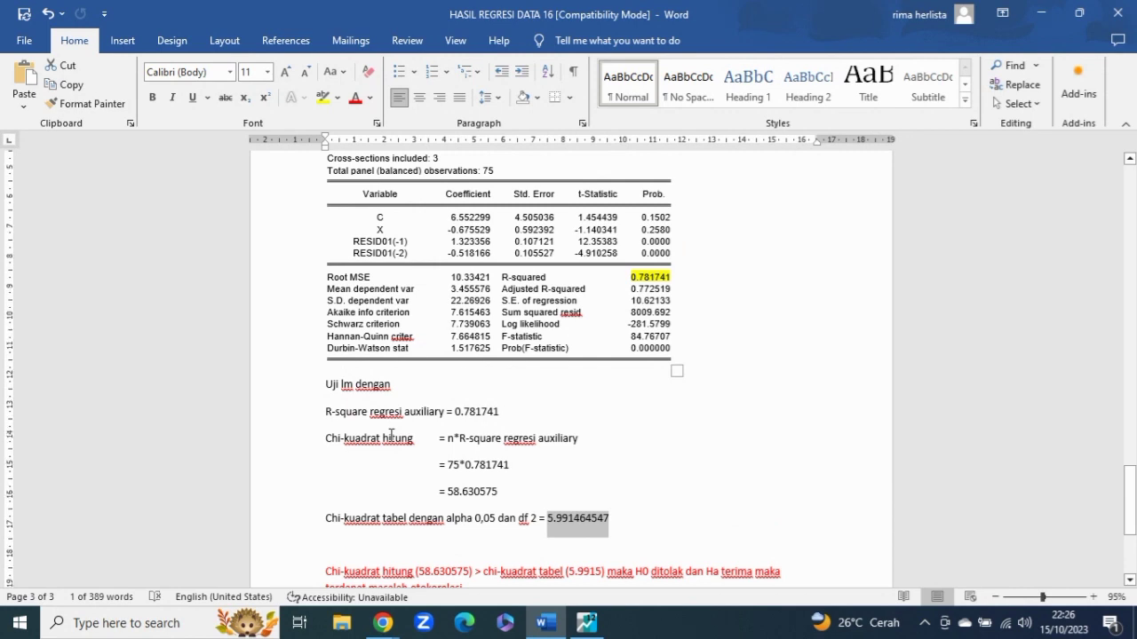
scroll(389, 436, down, 3)
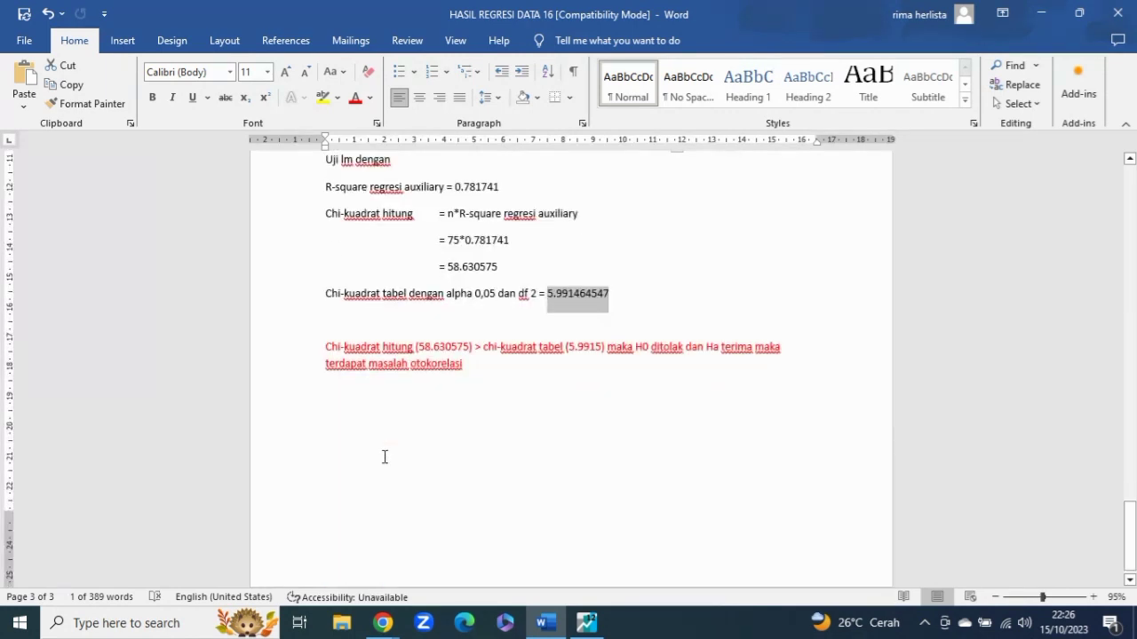
click(385, 457)
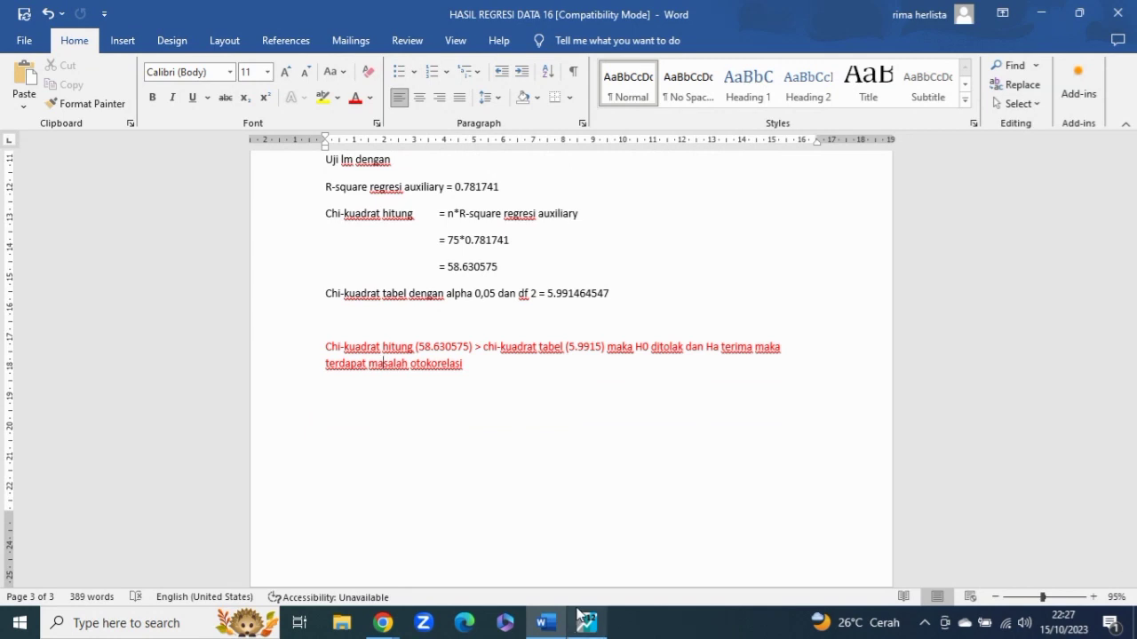
- Switch to EViews and activate the DATA 16.16 workfile window, reducing the series selection to y only
click(583, 620)
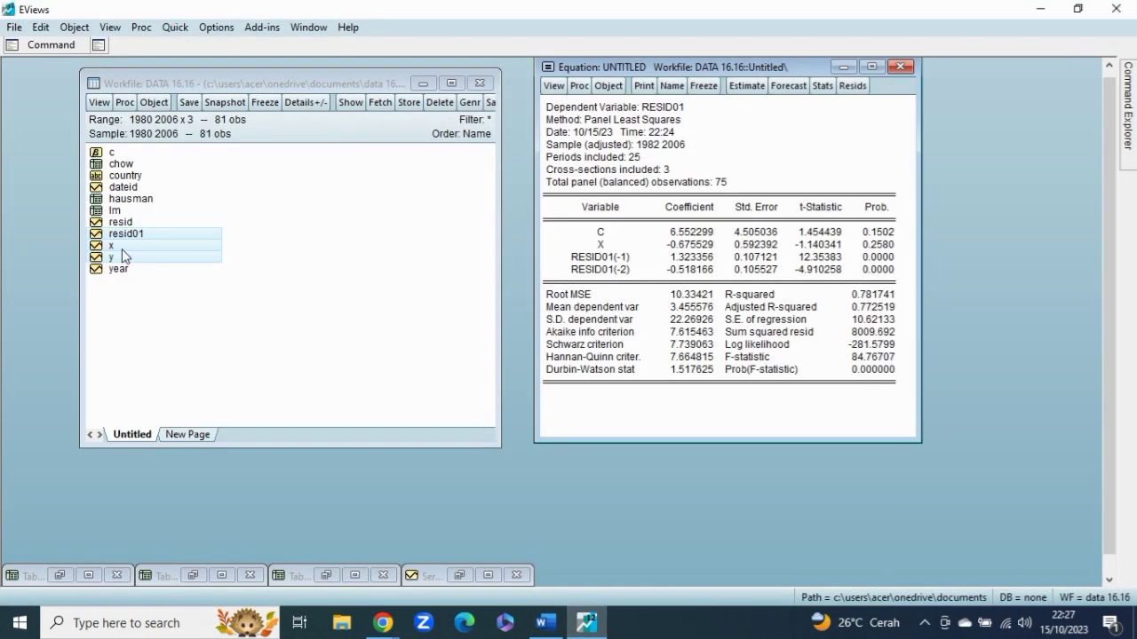
click(225, 271)
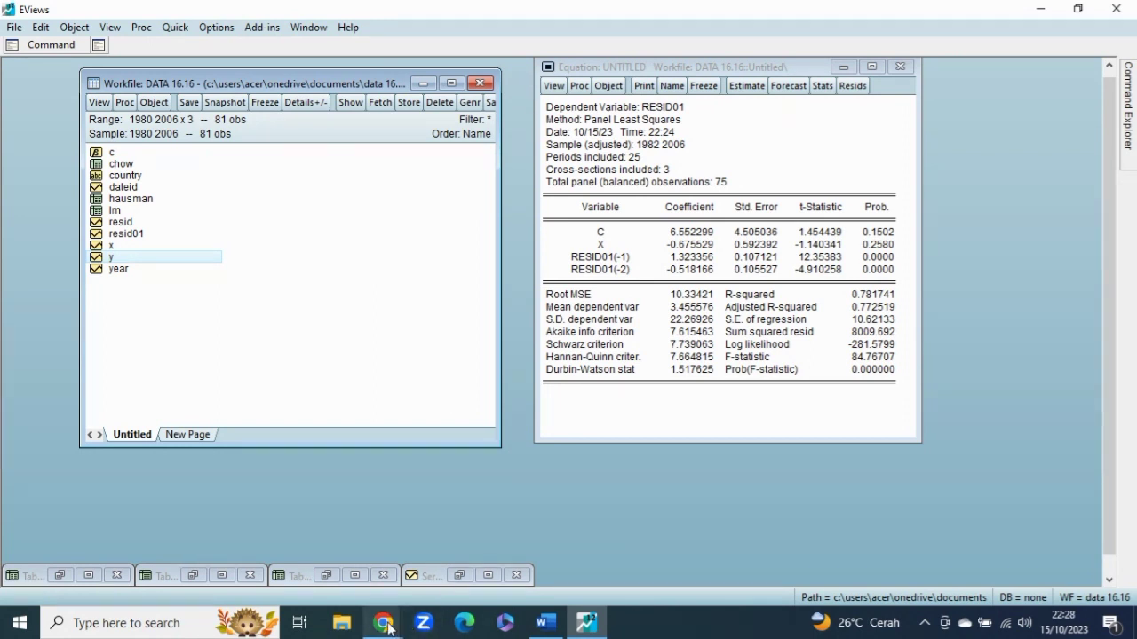
mouse_move(384, 624)
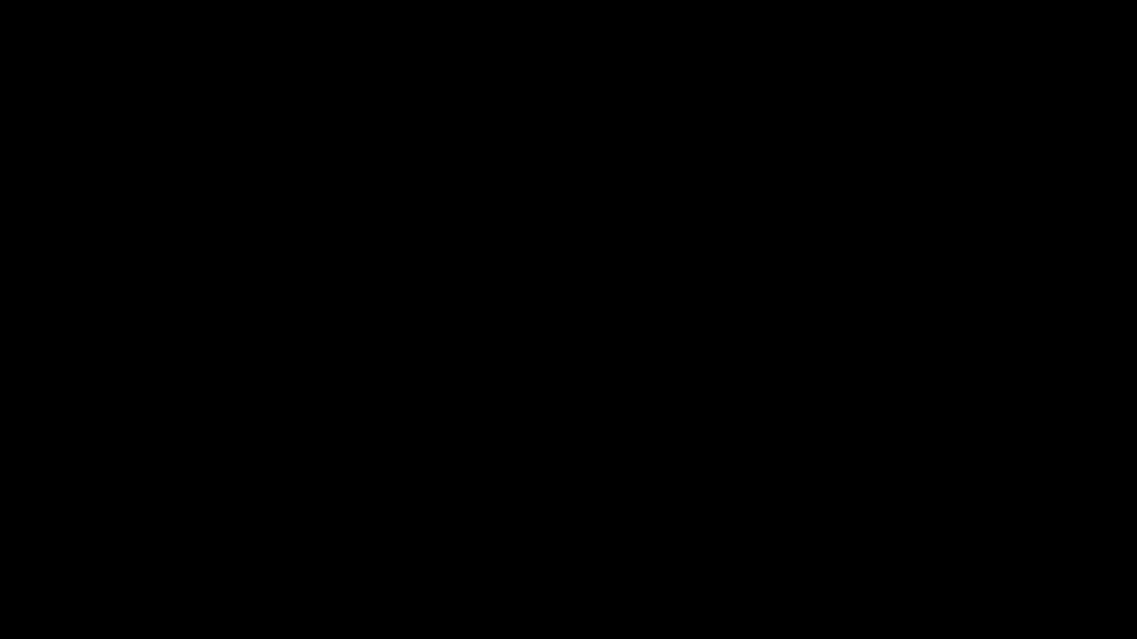